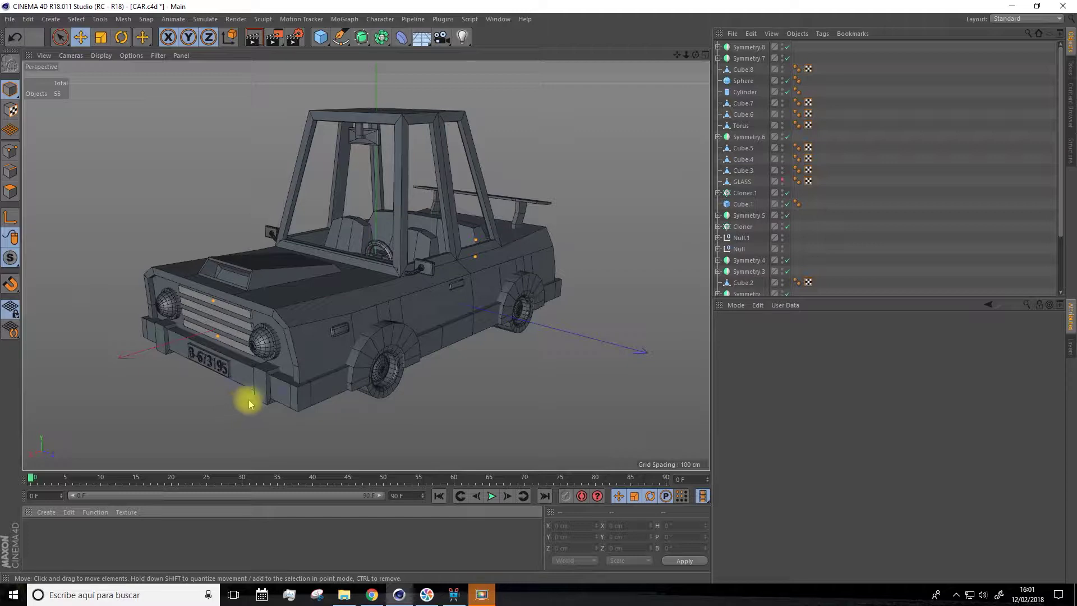
Hide the Symmetry.3 strips that run along the lower sides of the car body
{"action": "scroll", "coordinate": [312, 376], "scroll_direction": "down", "scroll_amount": 2}
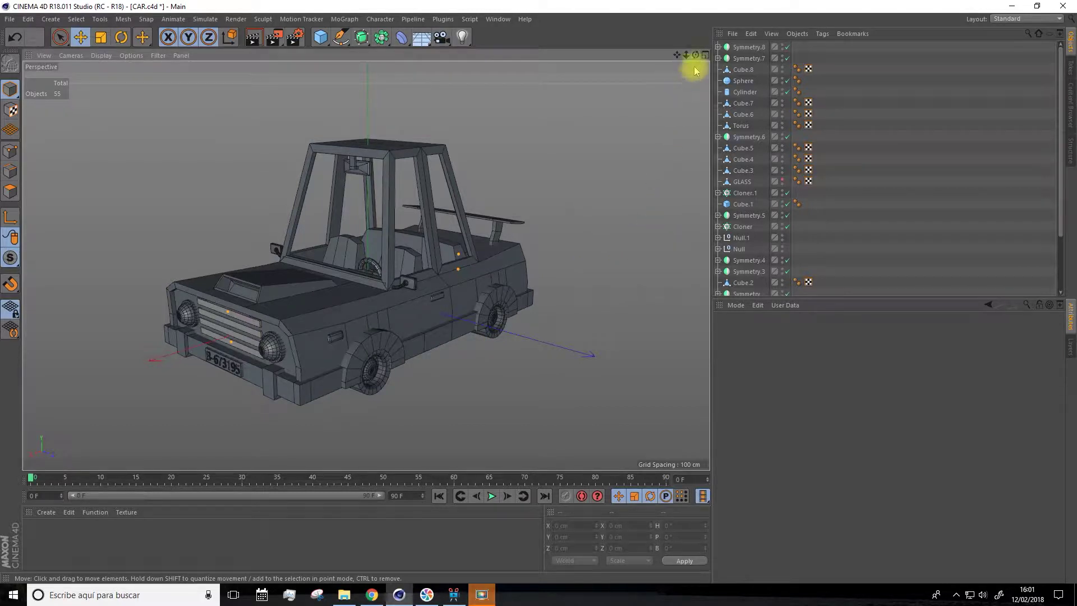
{"action": "left_click_drag", "start_coordinate": [679, 56], "coordinate": [673, 48]}
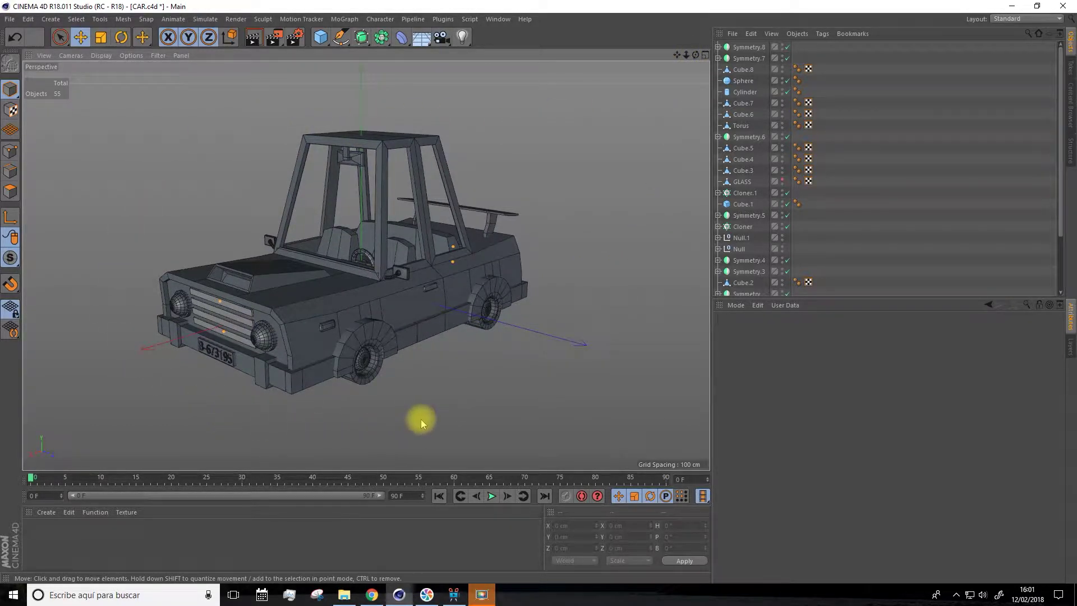
{"action": "left_click_drag", "start_coordinate": [437, 396], "coordinate": [473, 300], "text": "alt"}
{"action": "left_click", "coordinate": [435, 329]}
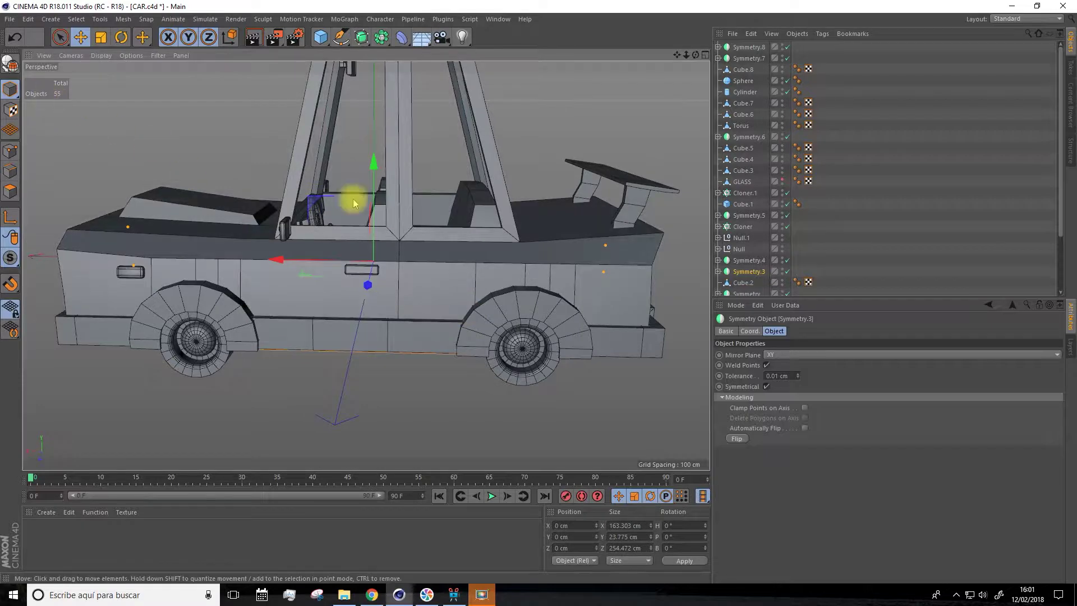
{"action": "double_click", "coordinate": [781, 269]}
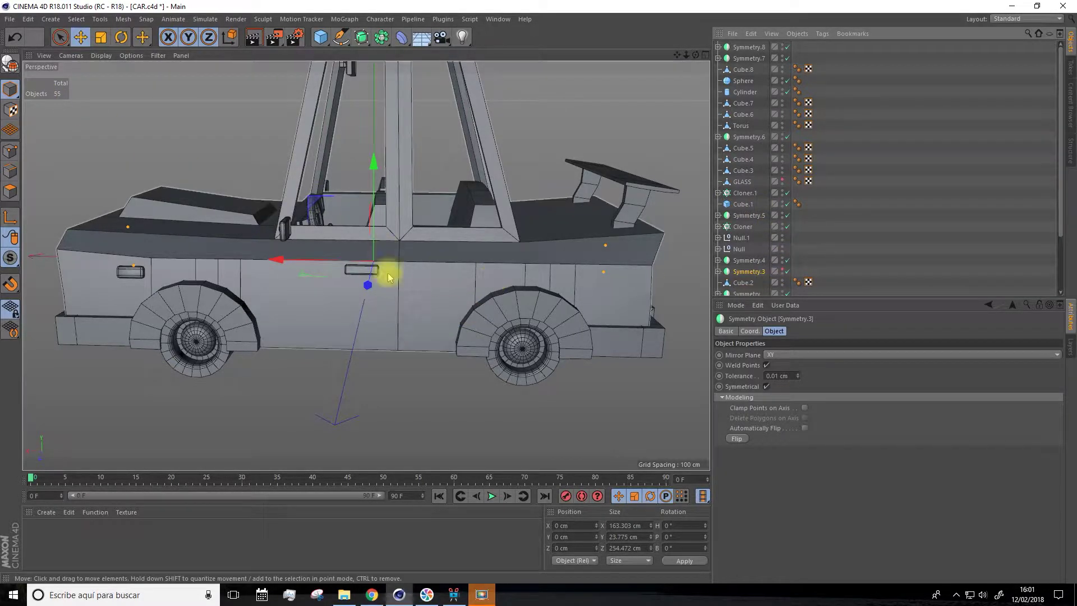
Examine the car's wheels, wheel arches and underside from several angles, close up and as a whole
{"action": "left_click_drag", "start_coordinate": [405, 329], "coordinate": [410, 303], "text": "alt"}
{"action": "mouse_move", "coordinate": [395, 368]}
{"action": "left_mouse_down", "text": "alt"}
{"action": "mouse_move", "coordinate": [440, 314]}
{"action": "mouse_move", "coordinate": [569, 314]}
{"action": "mouse_move", "coordinate": [320, 280]}
{"action": "mouse_move", "coordinate": [396, 365]}
{"action": "left_mouse_up", "text": "alt"}
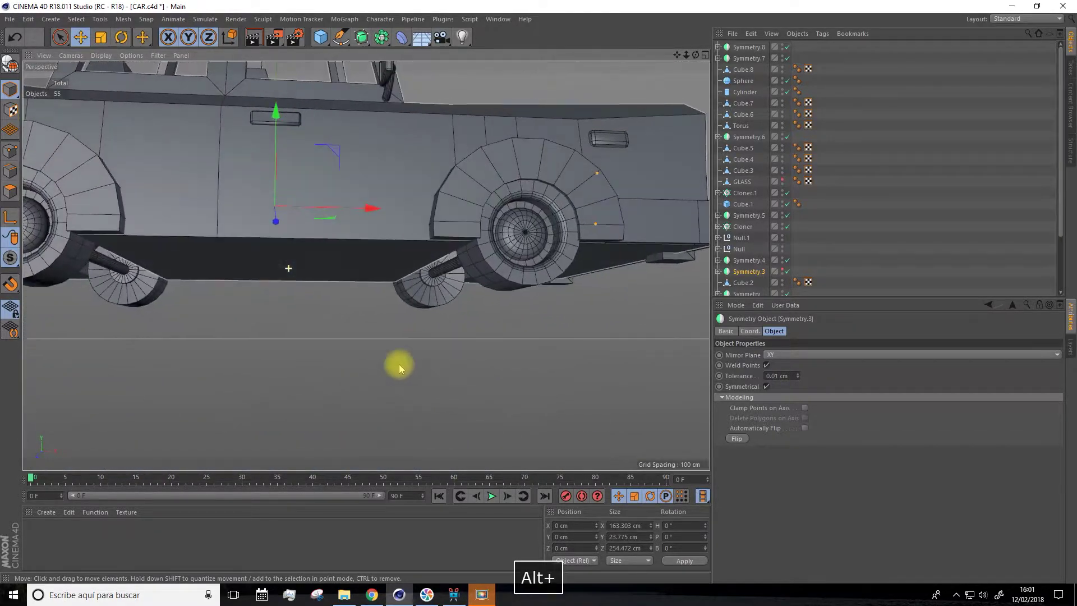
{"action": "left_click_drag", "start_coordinate": [233, 161], "coordinate": [215, 190], "text": "alt"}
{"action": "scroll", "coordinate": [215, 190], "scroll_direction": "down", "scroll_amount": 3}
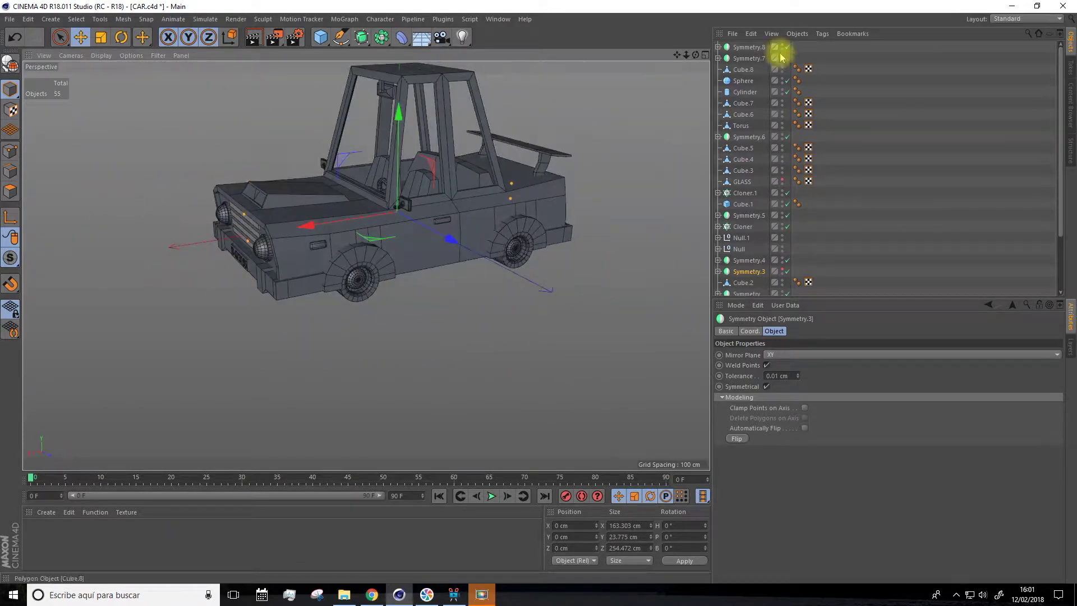
{"action": "left_click_drag", "start_coordinate": [678, 57], "coordinate": [667, 76]}
{"action": "scroll", "coordinate": [373, 362], "scroll_direction": "up", "scroll_amount": 3}
{"action": "mouse_move", "coordinate": [359, 307]}
{"action": "left_mouse_down", "text": "alt"}
{"action": "mouse_move", "coordinate": [377, 349]}
{"action": "mouse_move", "coordinate": [353, 296]}
{"action": "left_mouse_up", "text": "alt"}
{"action": "scroll", "coordinate": [336, 327], "scroll_direction": "up", "scroll_amount": 5}
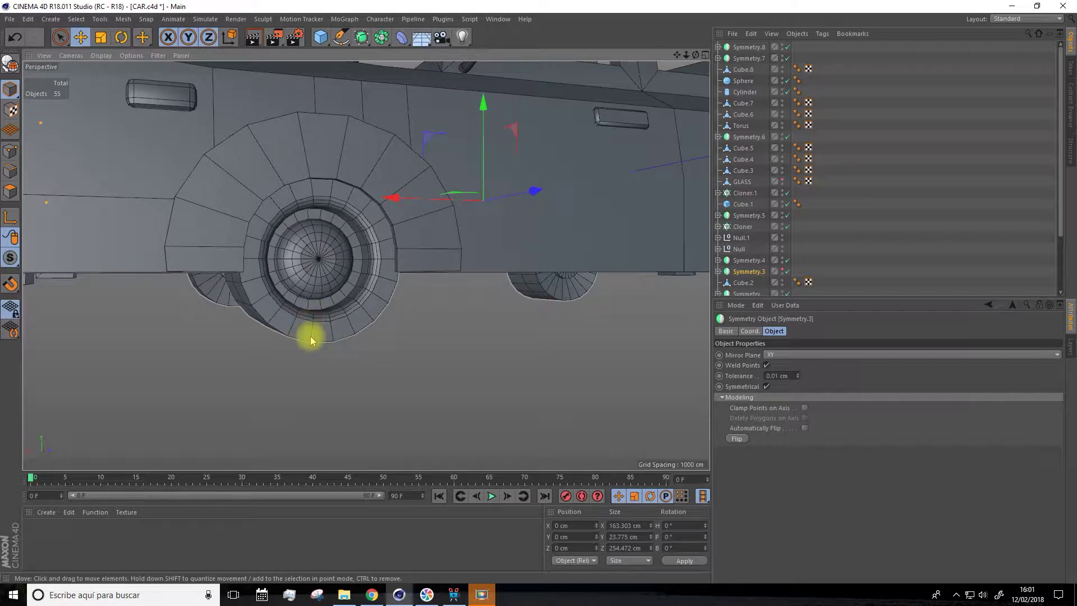
{"action": "left_click_drag", "start_coordinate": [311, 339], "coordinate": [277, 255], "text": "alt"}
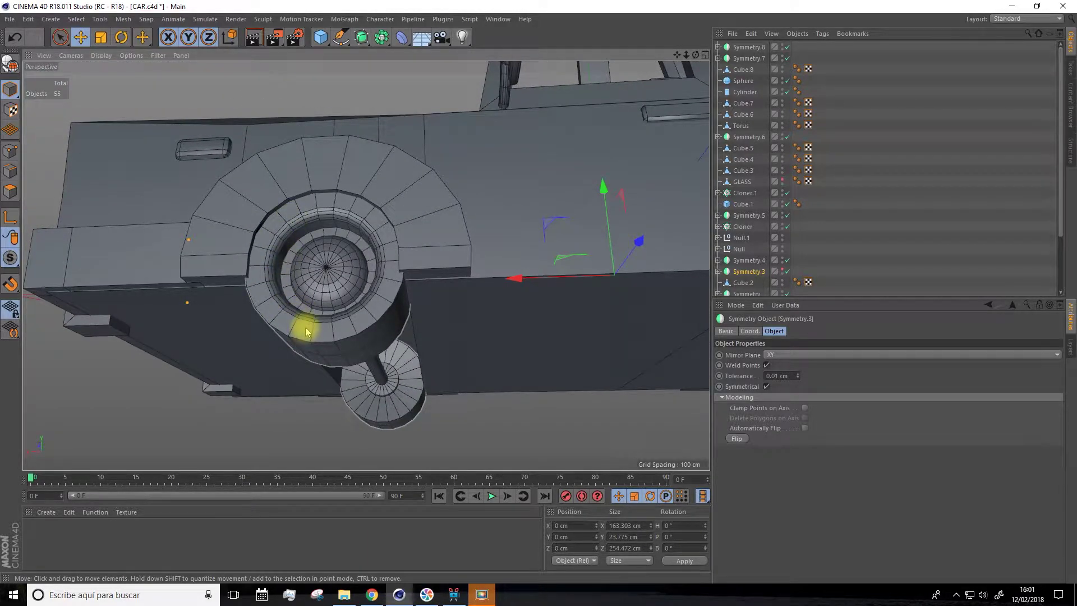
{"action": "left_click_drag", "start_coordinate": [377, 311], "coordinate": [572, 229], "text": "alt"}
{"action": "scroll", "coordinate": [384, 285], "scroll_direction": "down", "scroll_amount": 2}
{"action": "left_click_drag", "start_coordinate": [676, 56], "coordinate": [695, 171]}
{"action": "scroll", "coordinate": [475, 188], "scroll_direction": "down", "scroll_amount": 3}
{"action": "left_click_drag", "start_coordinate": [685, 55], "coordinate": [372, 365]}
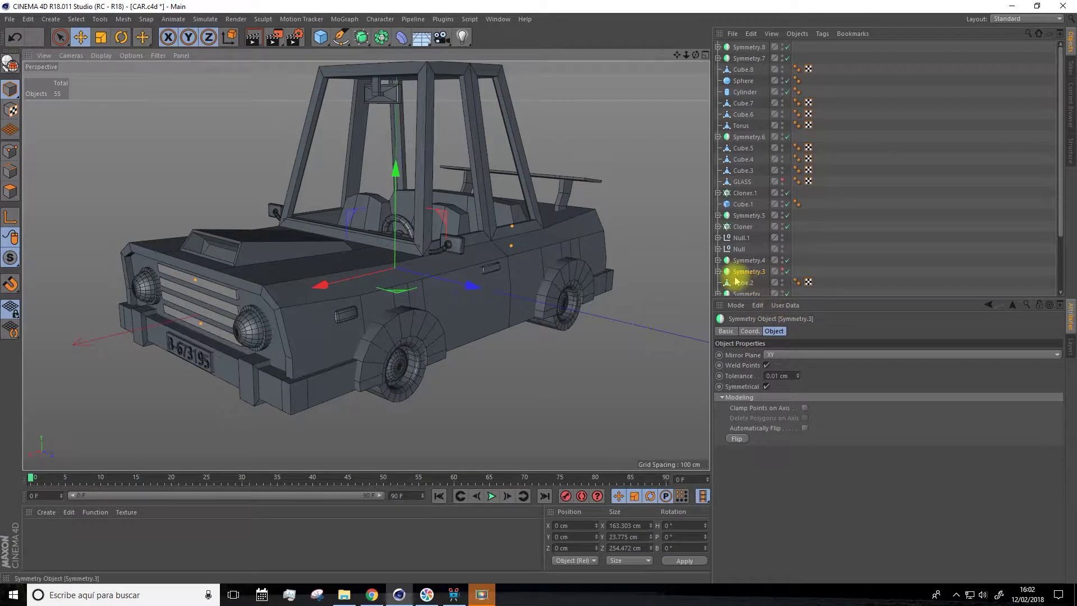
Expand the hidden Symmetry.3 object and select its child mesh Cube.3
{"action": "left_click", "coordinate": [717, 271]}
{"action": "left_click", "coordinate": [748, 283]}
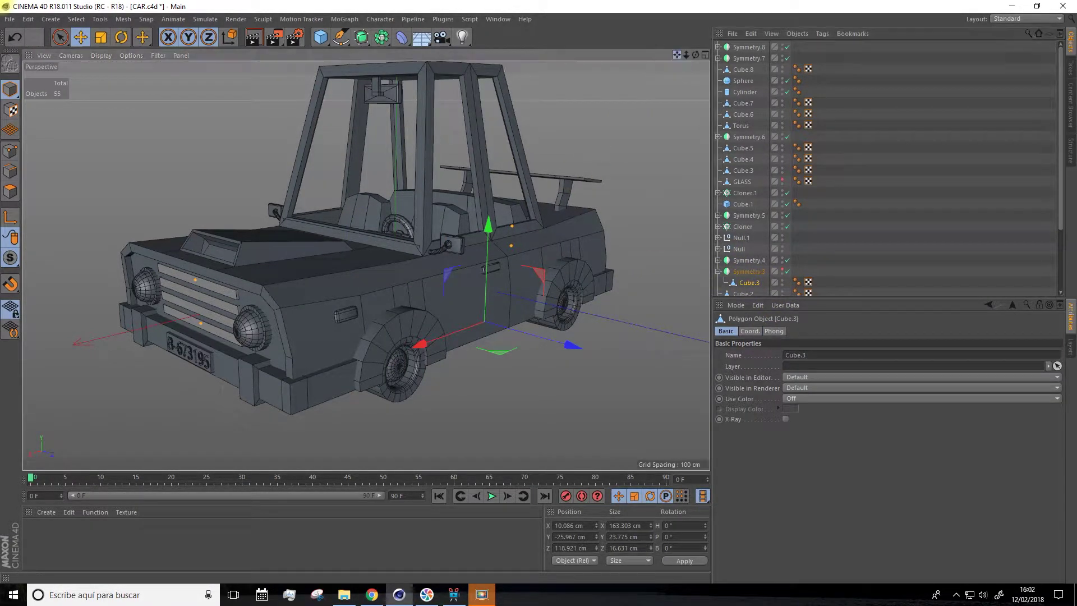
{"action": "left_click_drag", "start_coordinate": [677, 55], "coordinate": [366, 265]}
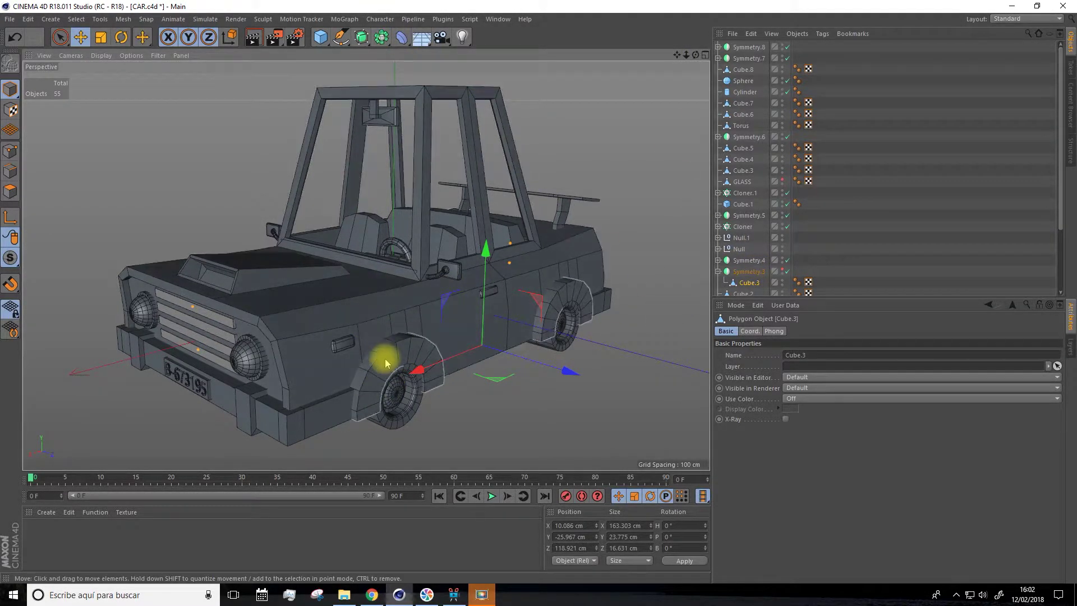
Find the wheel arch's Tube mesh inside Symmetry.1 and add a Subdivision Surface as its parent
{"action": "left_click", "coordinate": [344, 319]}
{"action": "left_click_drag", "start_coordinate": [343, 320], "coordinate": [399, 304], "text": "alt"}
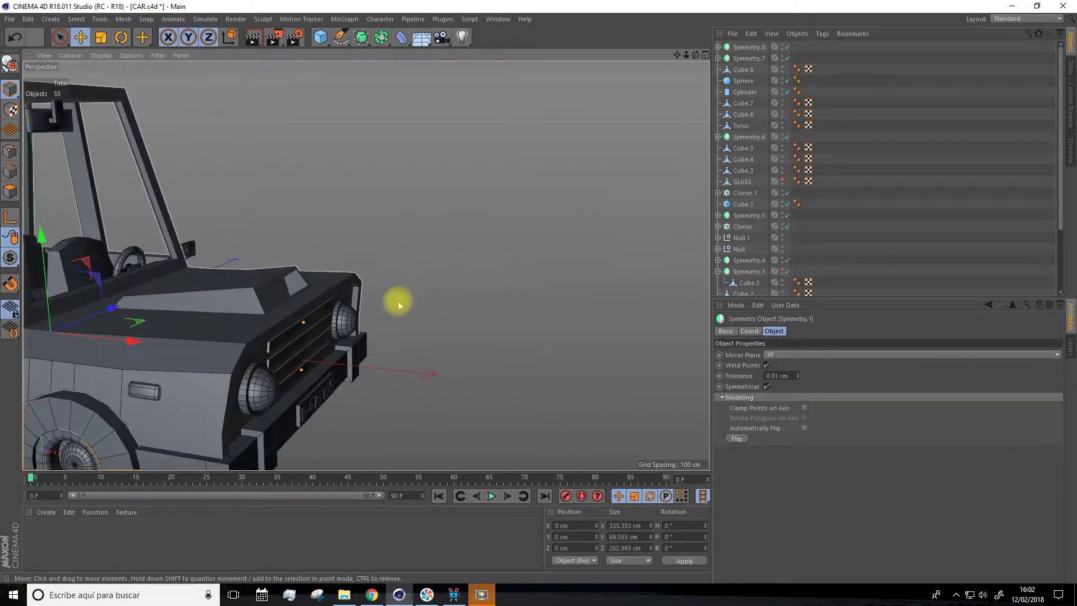
{"action": "scroll", "coordinate": [398, 301], "scroll_direction": "down", "scroll_amount": 4}
{"action": "left_click_drag", "start_coordinate": [676, 55], "coordinate": [764, 55]}
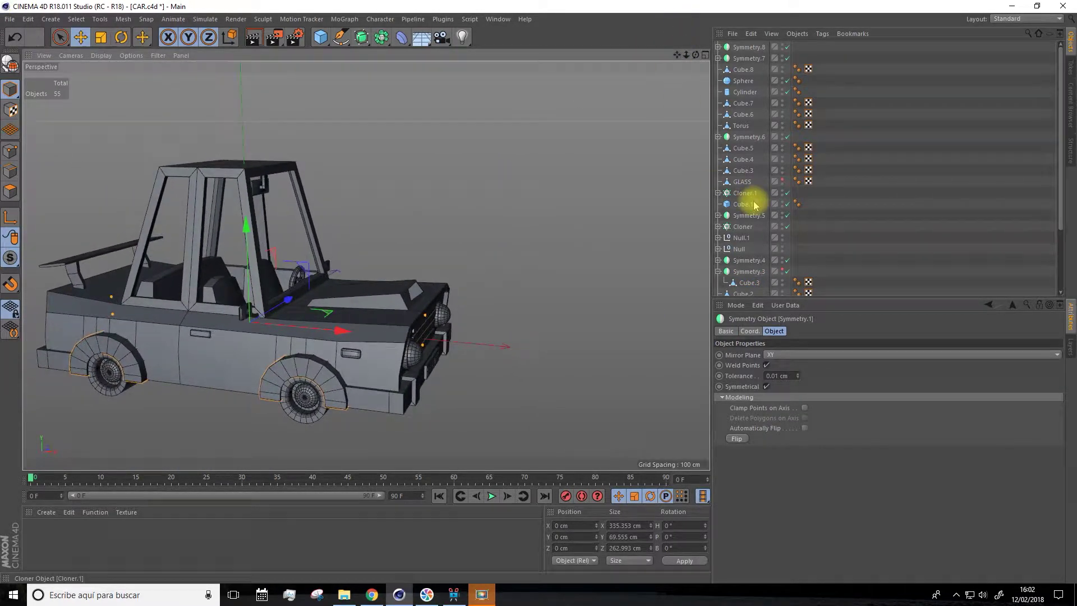
{"action": "scroll", "coordinate": [754, 204], "scroll_direction": "down", "scroll_amount": 3}
{"action": "left_click", "coordinate": [752, 279]}
{"action": "left_click_drag", "start_coordinate": [621, 267], "coordinate": [318, 224], "text": "alt"}
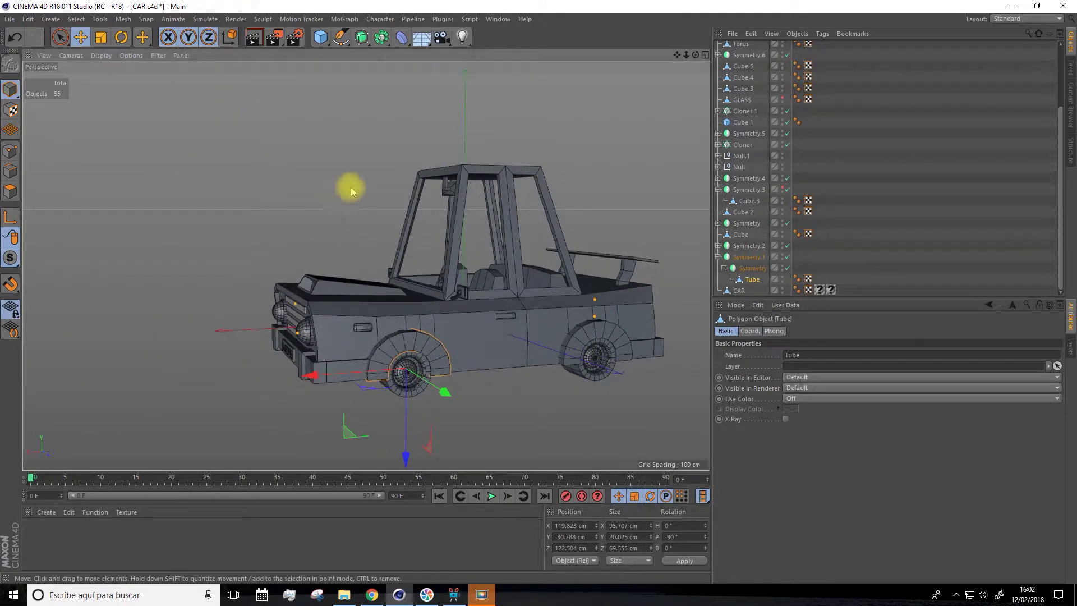
{"action": "left_click", "coordinate": [360, 41], "text": "alt"}
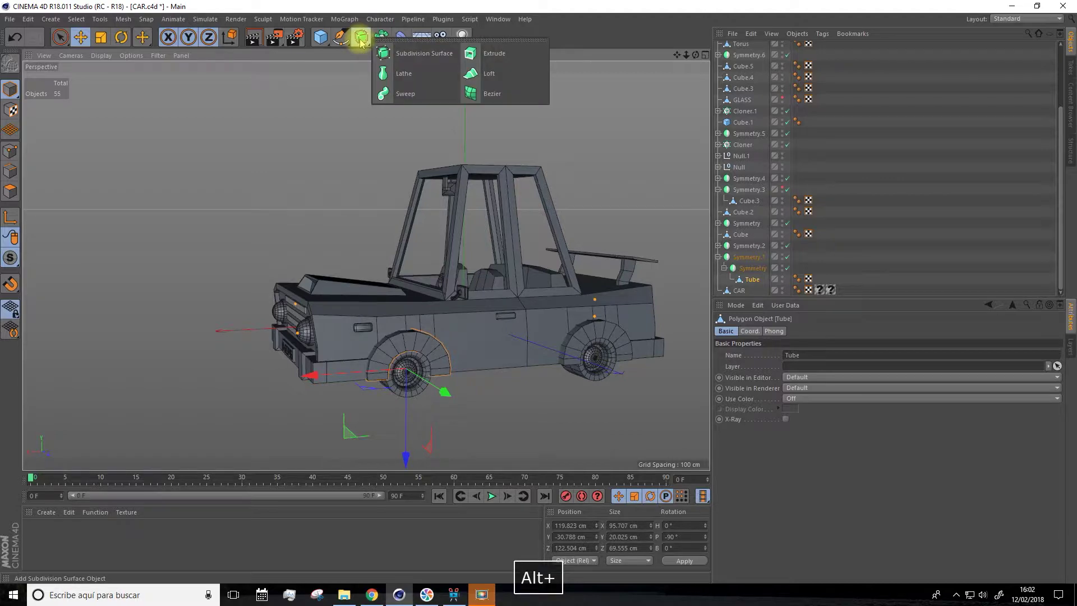
{"action": "left_click", "coordinate": [401, 56], "text": "alt"}
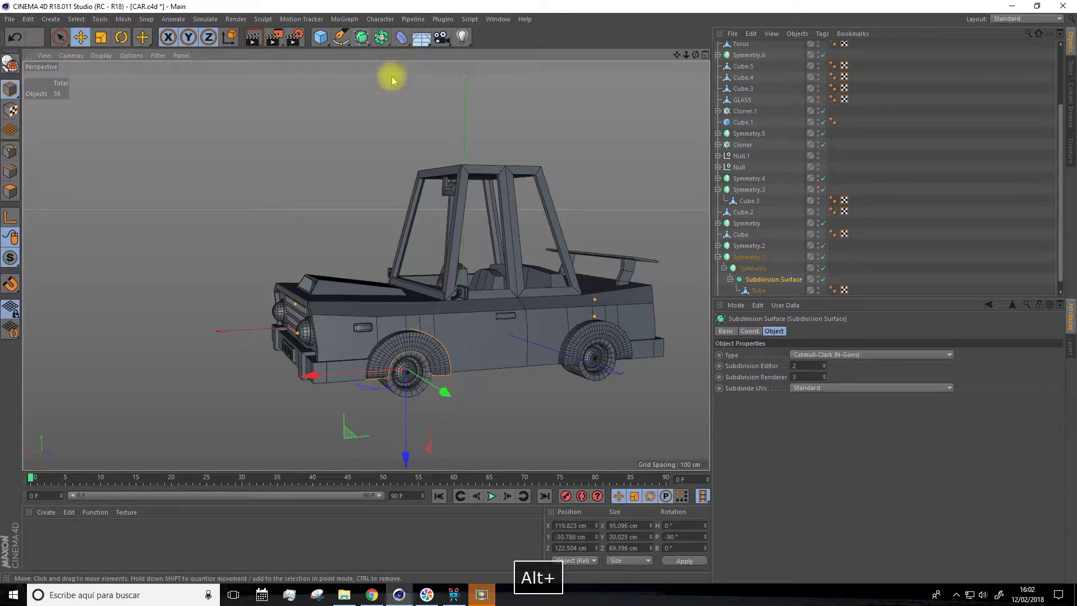
Set the wheel arch's Subdivision Surface to 1 level in the editor and 1 in the renderer, and deselect it
{"action": "scroll", "coordinate": [385, 348], "scroll_direction": "up", "scroll_amount": 5}
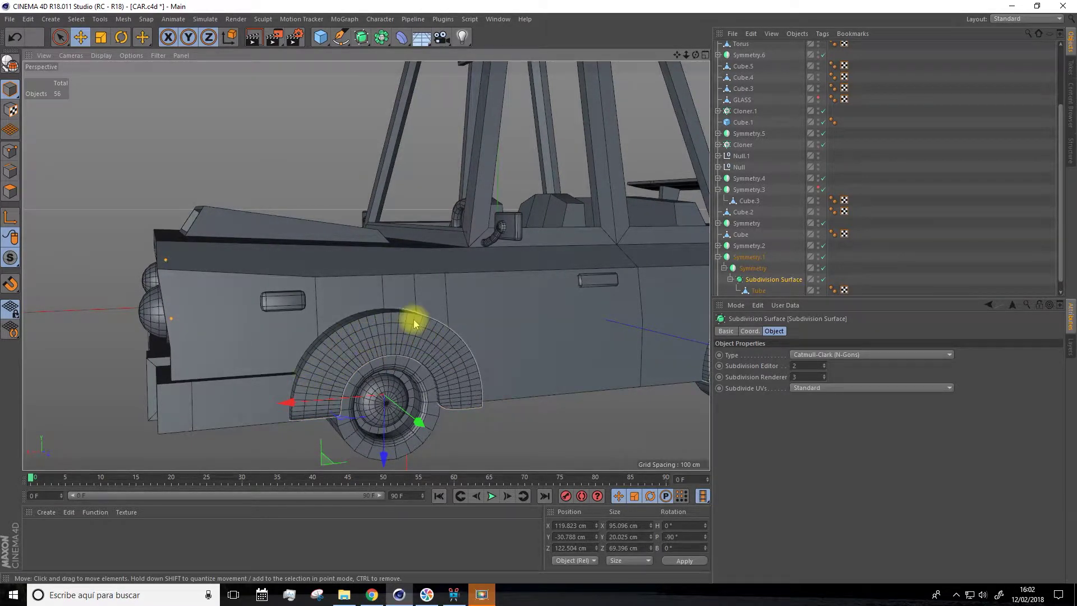
{"action": "scroll", "coordinate": [761, 278], "scroll_direction": "down", "scroll_amount": 1}
{"action": "left_click", "coordinate": [758, 280]}
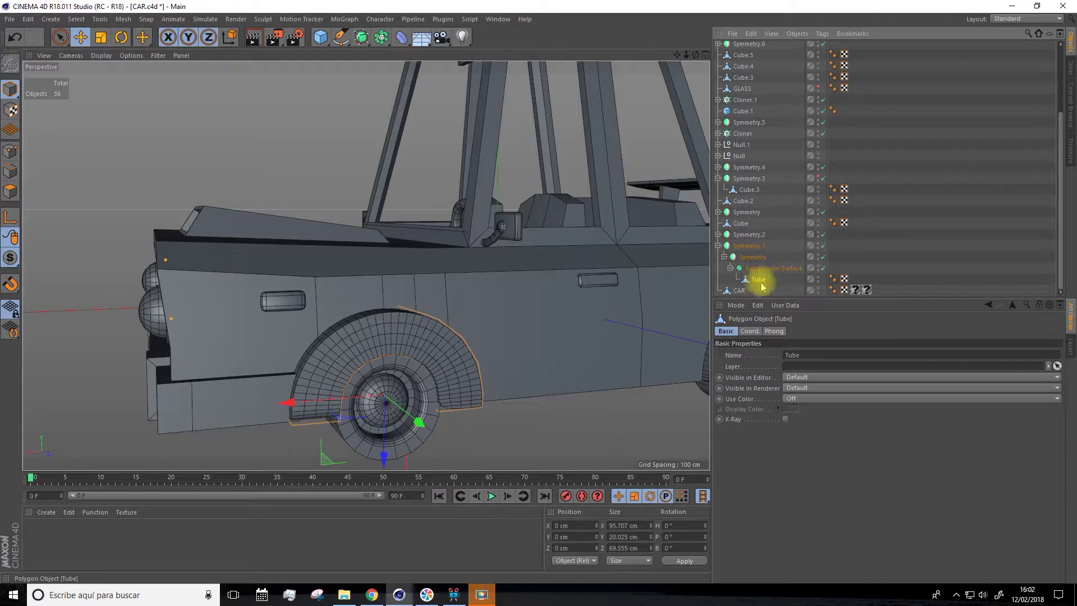
{"action": "left_click", "coordinate": [762, 270]}
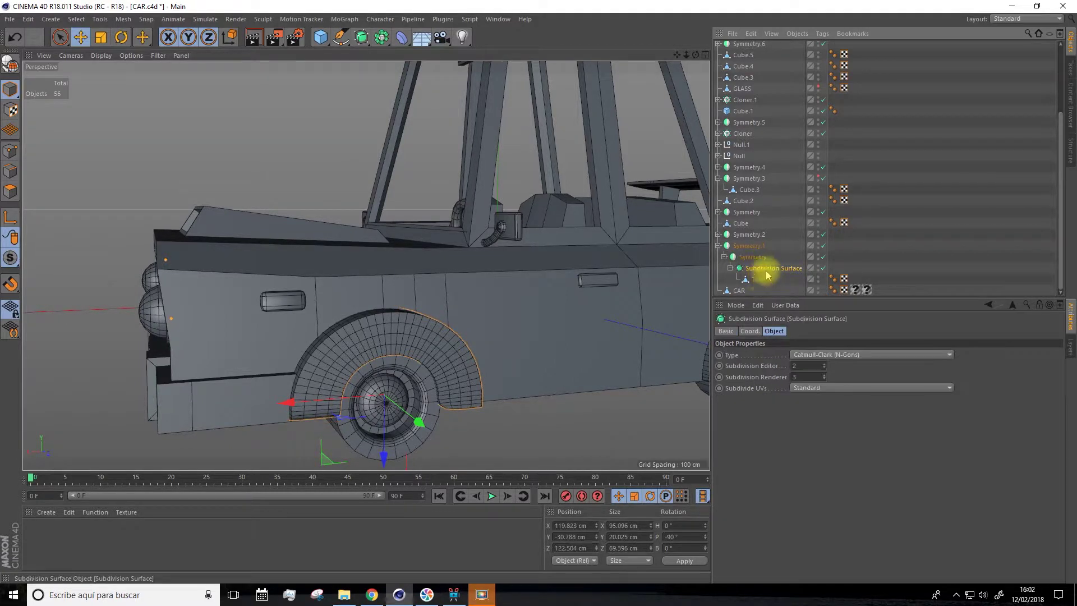
{"action": "left_click", "coordinate": [826, 368]}
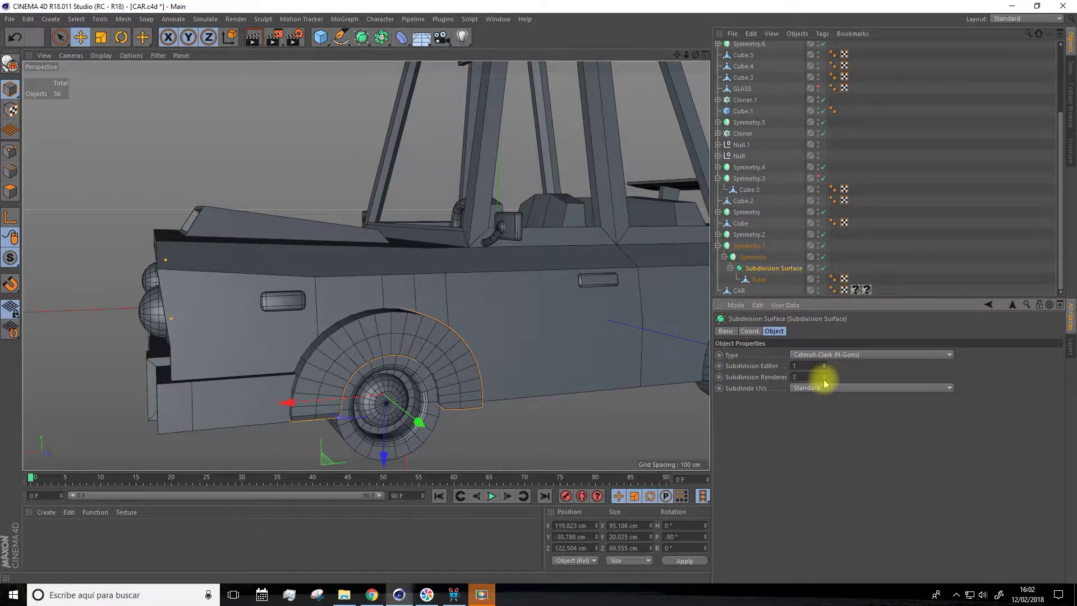
{"action": "scroll", "coordinate": [539, 341], "scroll_direction": "down", "scroll_amount": 10}
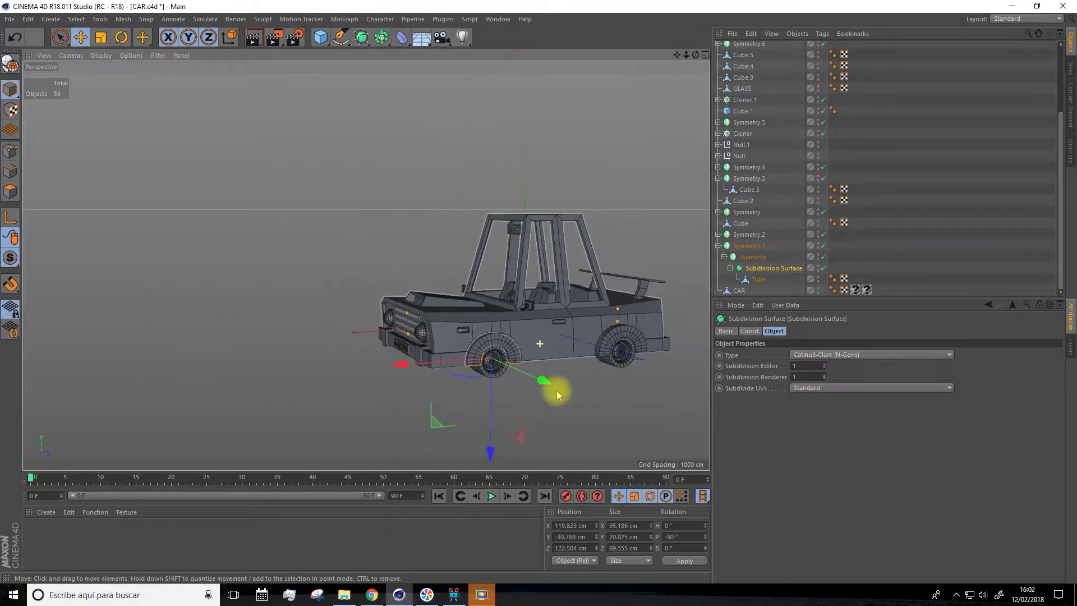
{"action": "left_click", "coordinate": [556, 391]}
{"action": "left_click", "coordinate": [766, 268]}
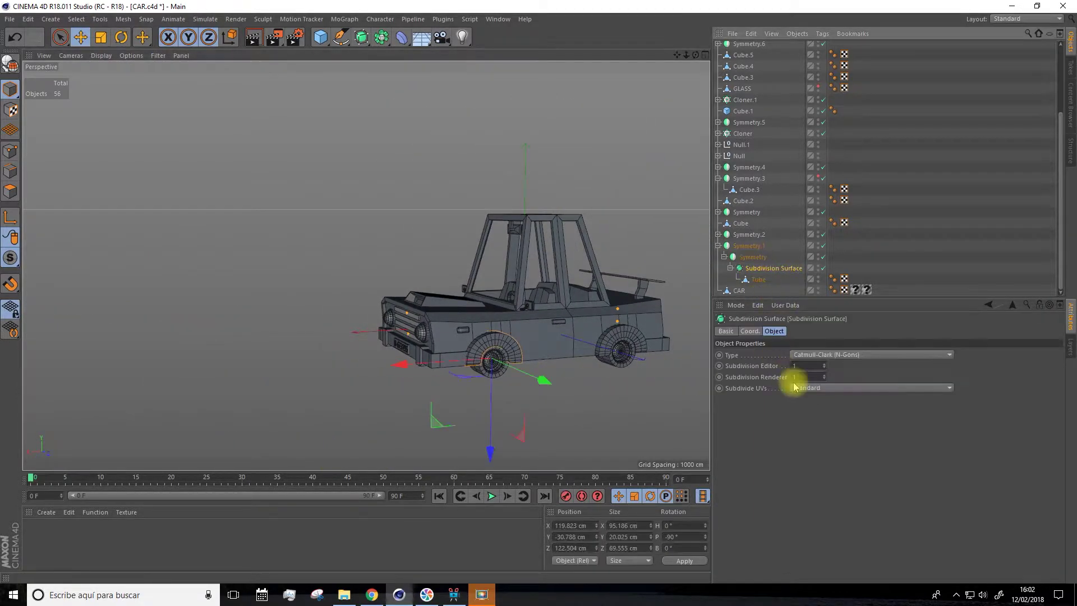
{"action": "left_click_drag", "start_coordinate": [608, 403], "coordinate": [625, 391], "text": "alt"}
{"action": "left_click", "coordinate": [660, 281]}
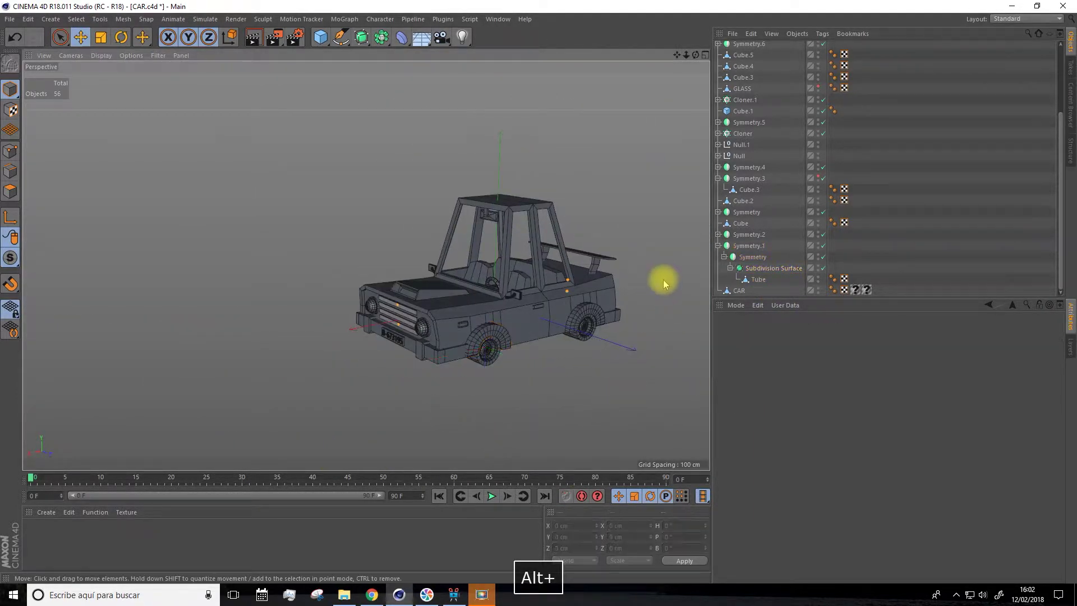
Switch to polygon editing mode and look through the available selection commands
{"action": "scroll", "coordinate": [667, 283], "scroll_direction": "up", "scroll_amount": 2}
{"action": "scroll", "coordinate": [661, 280], "scroll_direction": "up", "scroll_amount": 2}
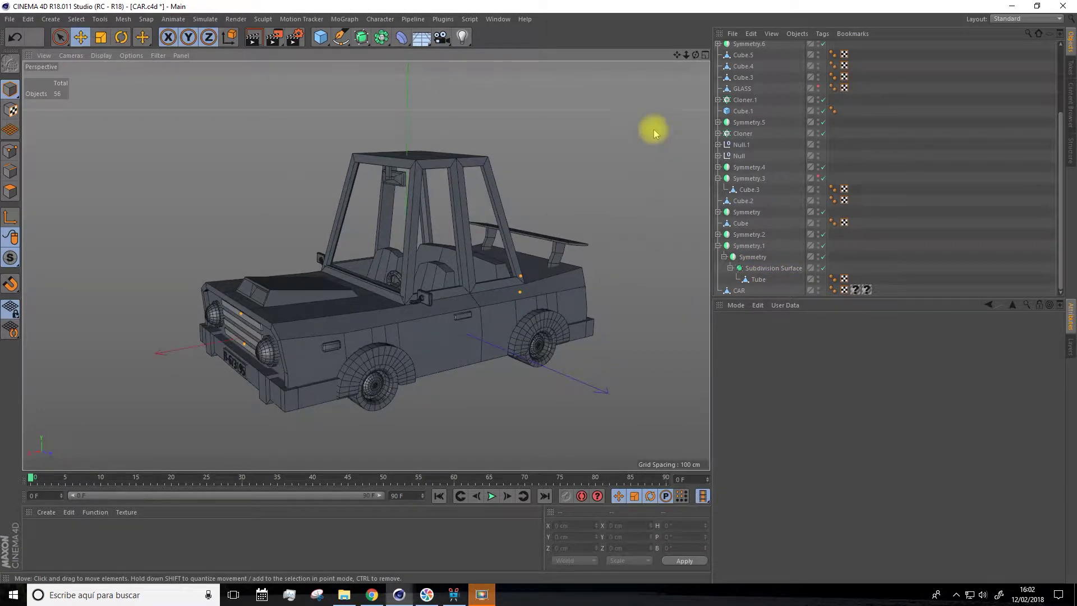
{"action": "left_click_drag", "start_coordinate": [677, 54], "coordinate": [599, 125]}
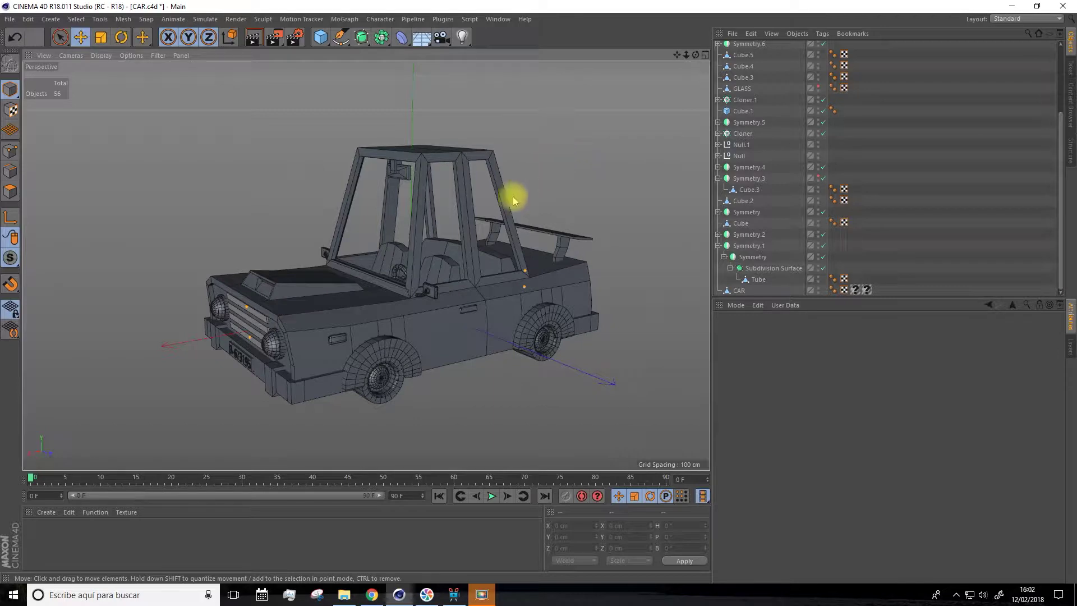
{"action": "scroll", "coordinate": [469, 240], "scroll_direction": "up", "scroll_amount": 3}
{"action": "left_click", "coordinate": [12, 192]}
{"action": "left_click", "coordinate": [77, 18]}
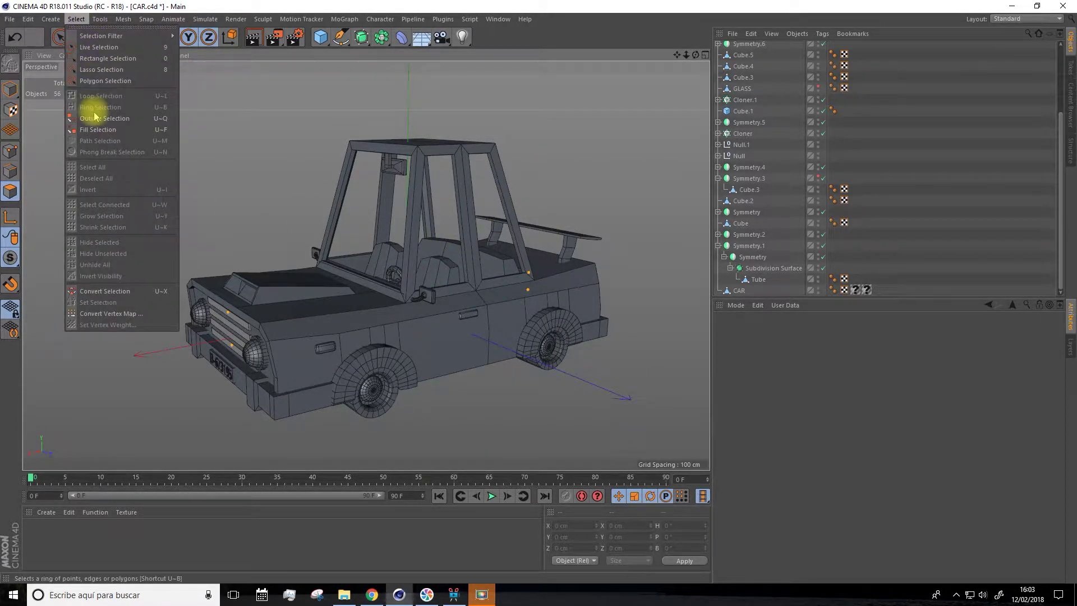
{"action": "left_click", "coordinate": [65, 5]}
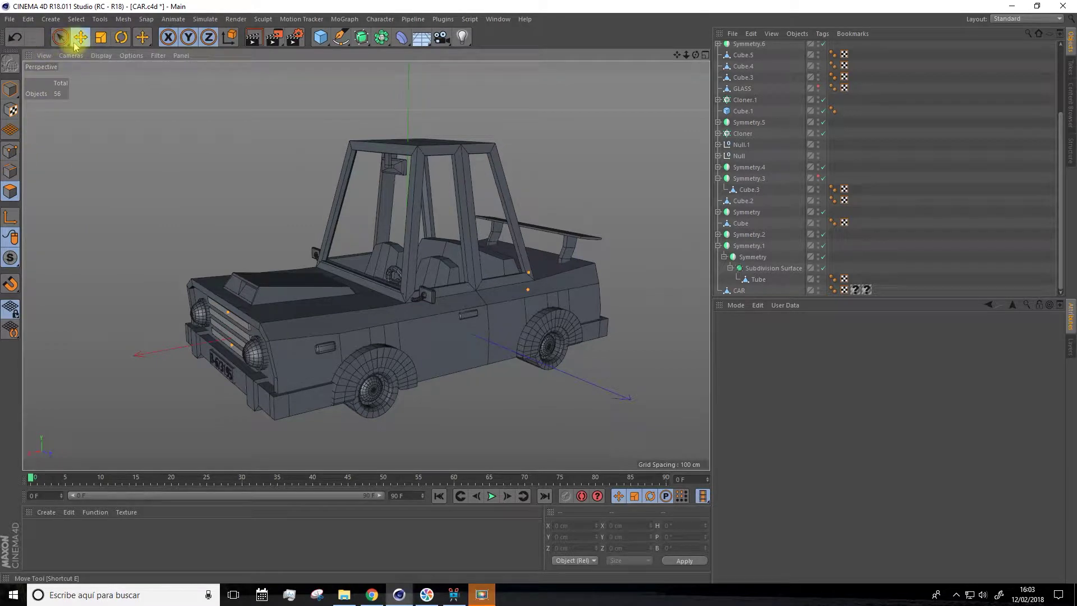
{"action": "left_click", "coordinate": [76, 19]}
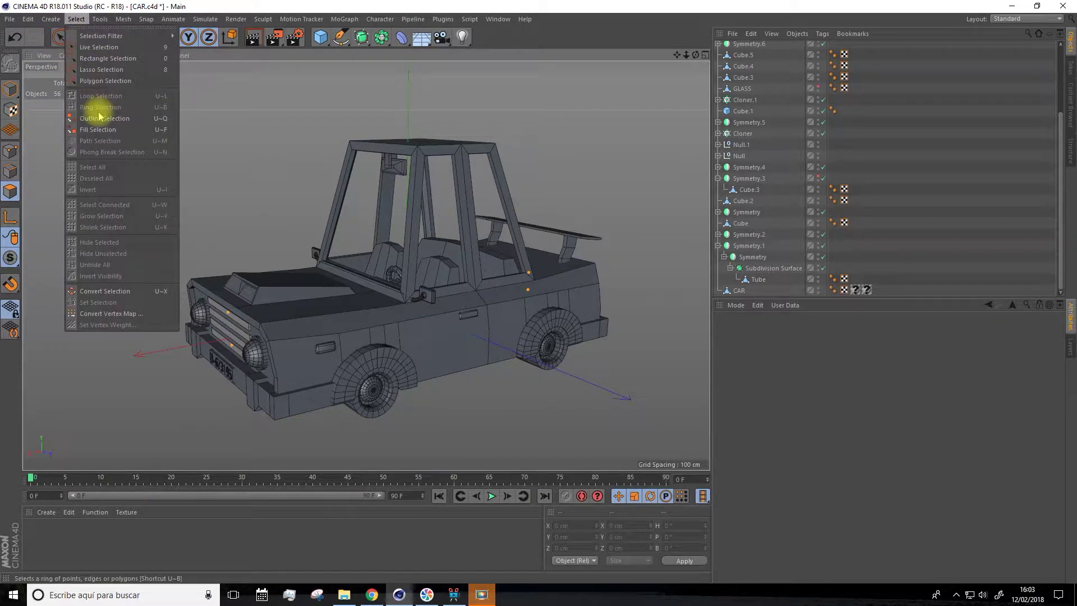
{"action": "left_click", "coordinate": [785, 171]}
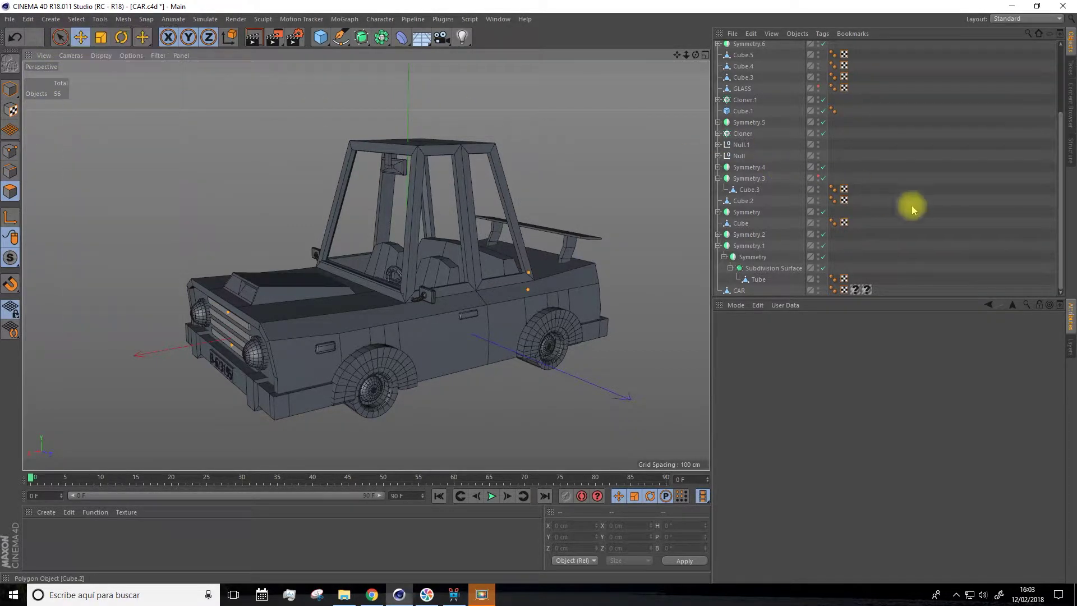
Delete the two question-mark tags from the CAR object
{"action": "left_click", "coordinate": [738, 292]}
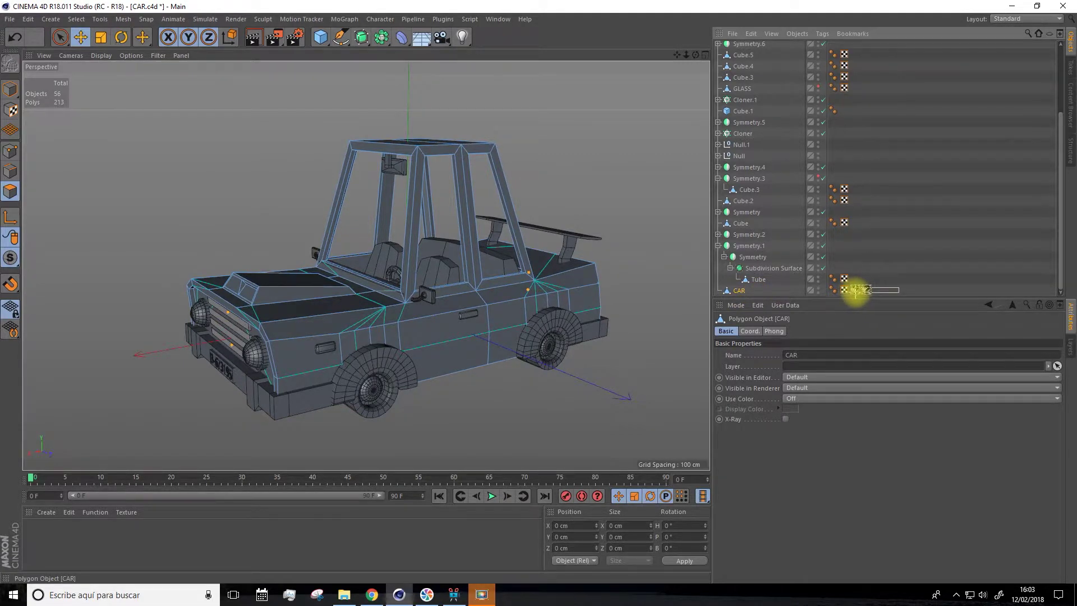
{"action": "left_click_drag", "start_coordinate": [853, 290], "coordinate": [857, 296]}
{"action": "key", "text": "Delete"}
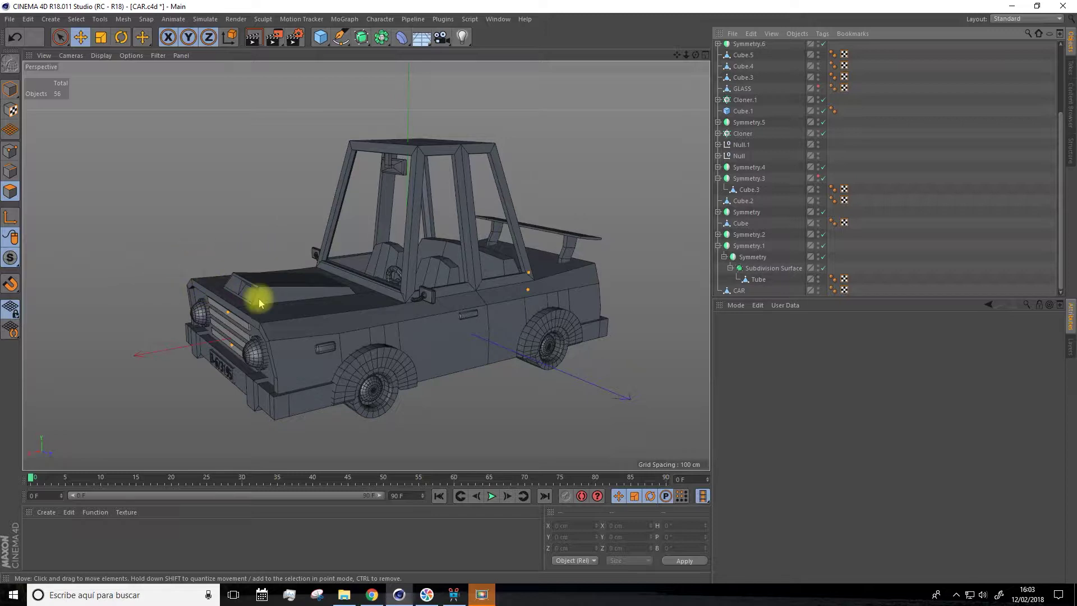
Select the CAR object and all of its polygons
{"action": "left_click", "coordinate": [76, 19]}
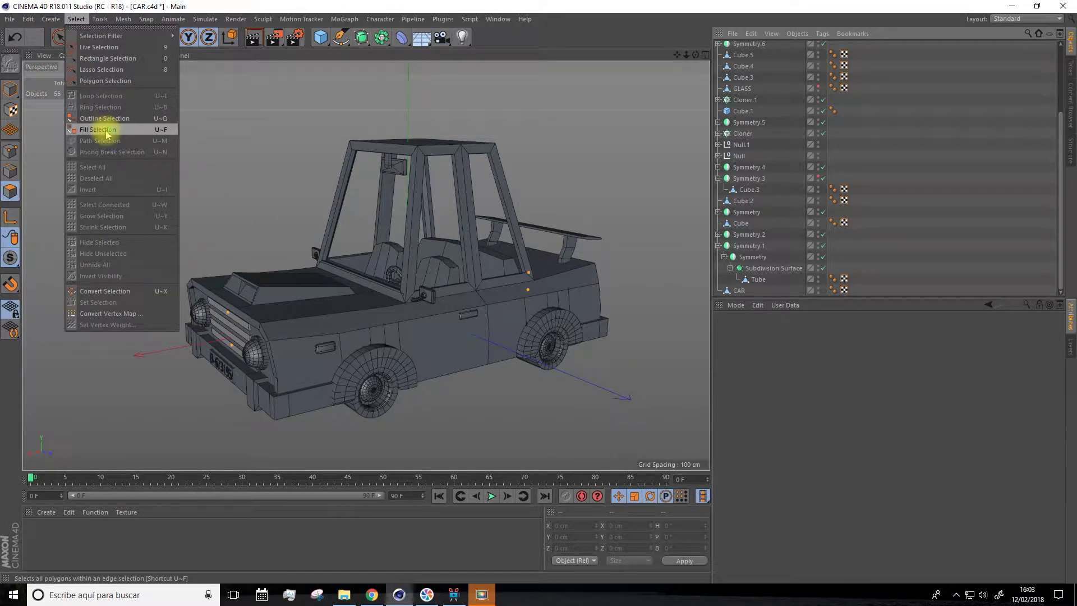
{"action": "left_click", "coordinate": [741, 291]}
{"action": "left_click", "coordinate": [76, 19]}
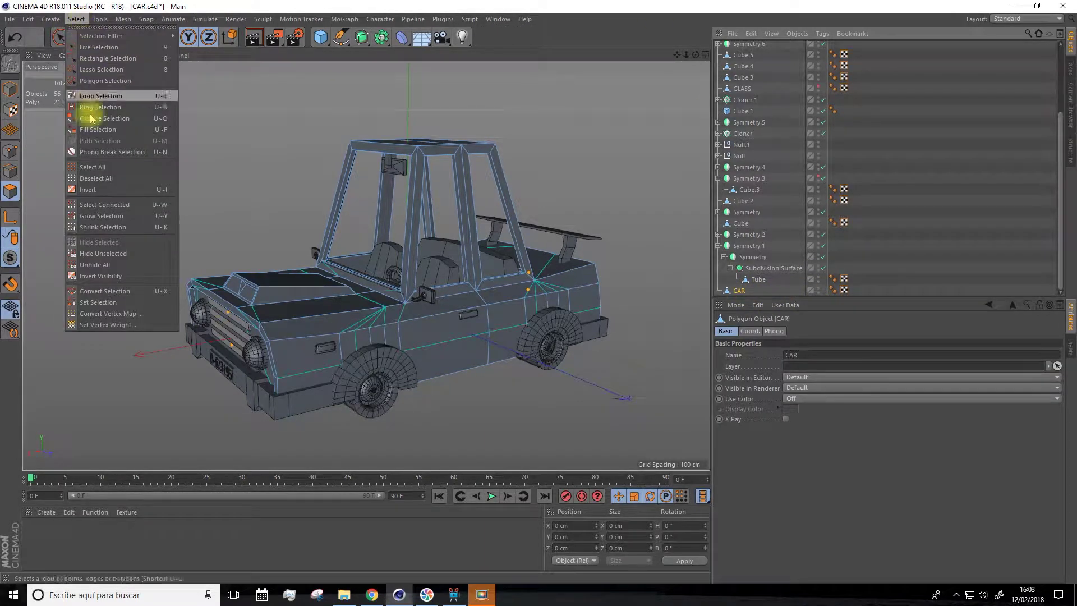
{"action": "left_click", "coordinate": [93, 169]}
Reverse the normals of the inner polygon on the car's far cabin pillar
{"action": "left_click_drag", "start_coordinate": [208, 180], "coordinate": [293, 168], "text": "alt"}
{"action": "scroll", "coordinate": [293, 169], "scroll_direction": "up", "scroll_amount": 3}
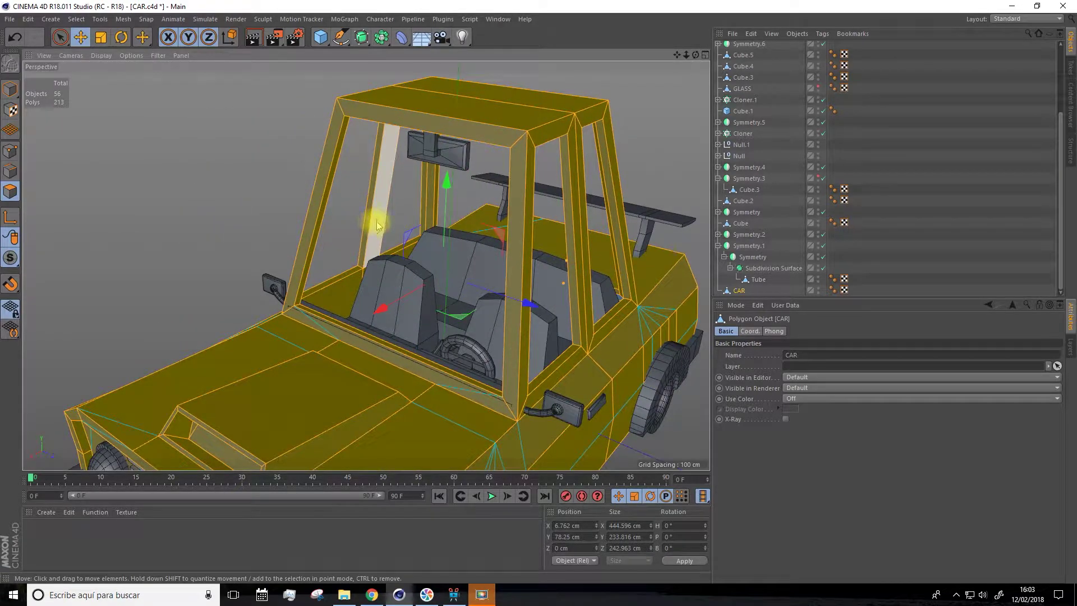
{"action": "left_click", "coordinate": [379, 244]}
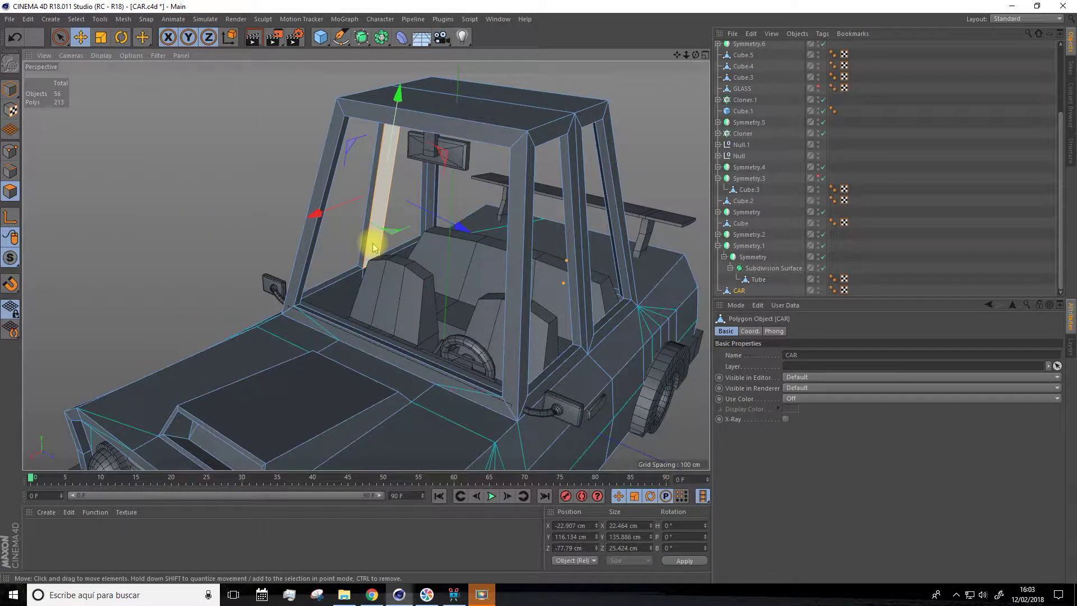
{"action": "right_click", "coordinate": [374, 247]}
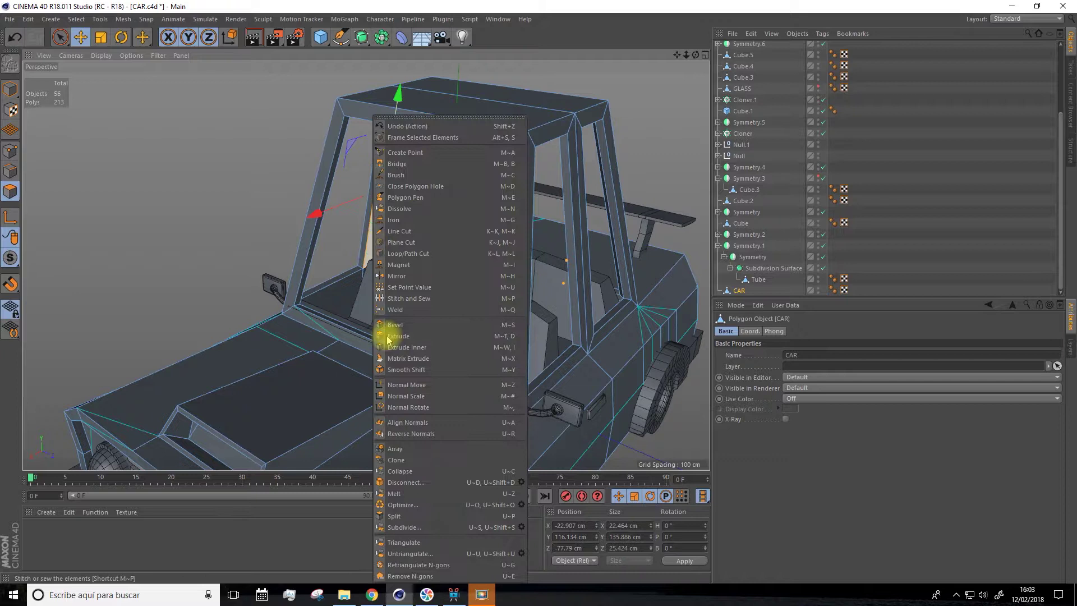
{"action": "left_click", "coordinate": [407, 434]}
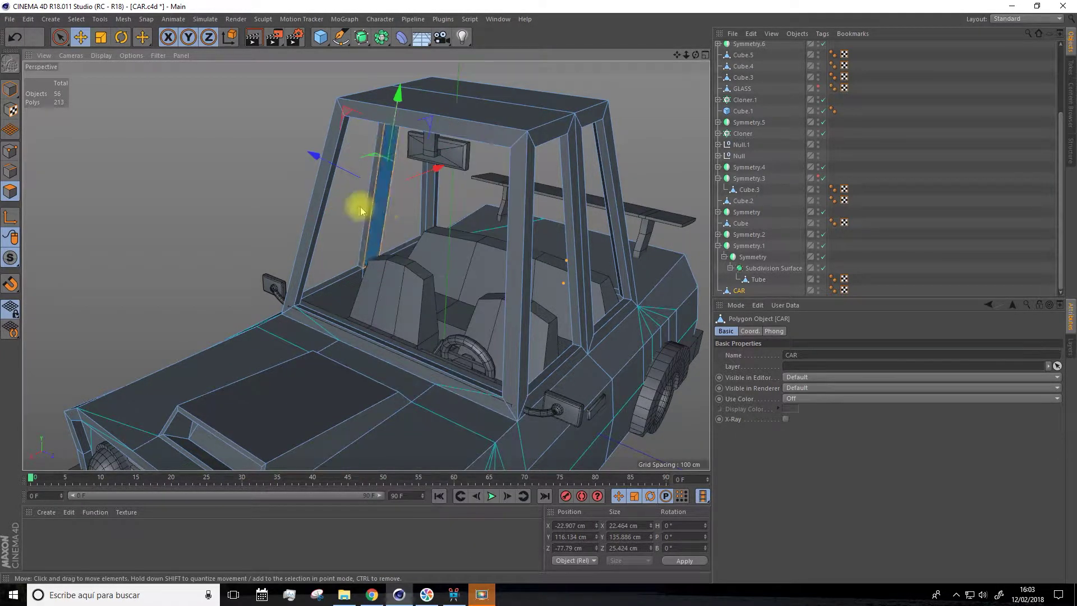
Flip the same pillar polygon's normals back to their original direction
{"action": "scroll", "coordinate": [382, 202], "scroll_direction": "up", "scroll_amount": 5}
{"action": "mouse_move", "coordinate": [386, 204]}
{"action": "left_mouse_down", "text": "alt"}
{"action": "mouse_move", "coordinate": [409, 216]}
{"action": "mouse_move", "coordinate": [392, 189]}
{"action": "mouse_move", "coordinate": [365, 202]}
{"action": "mouse_move", "coordinate": [382, 200]}
{"action": "left_mouse_up", "text": "alt"}
{"action": "scroll", "coordinate": [390, 188], "scroll_direction": "down", "scroll_amount": 5}
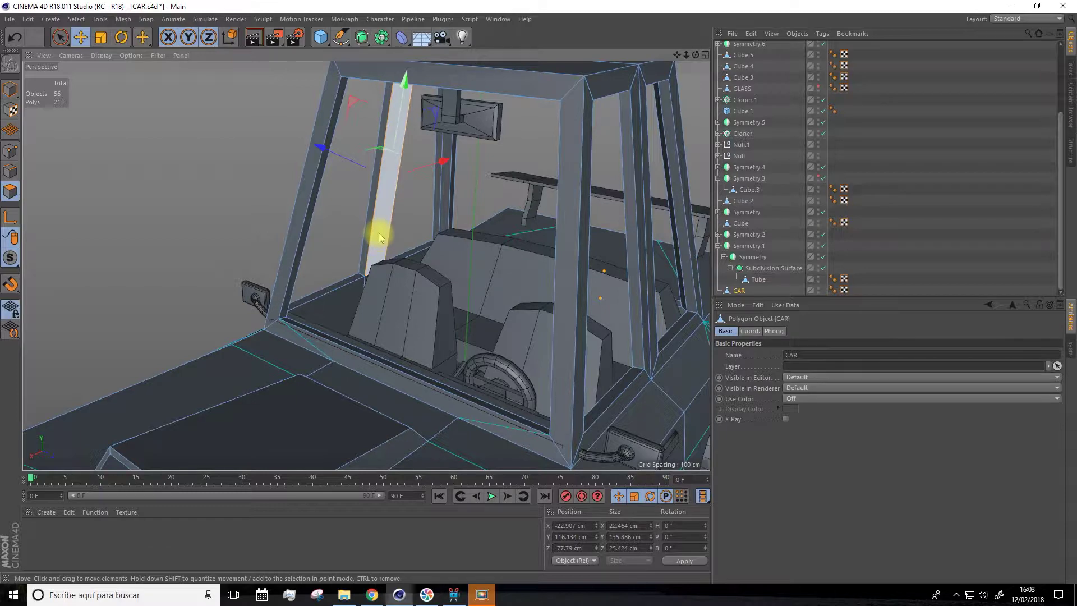
{"action": "right_click", "coordinate": [391, 200]}
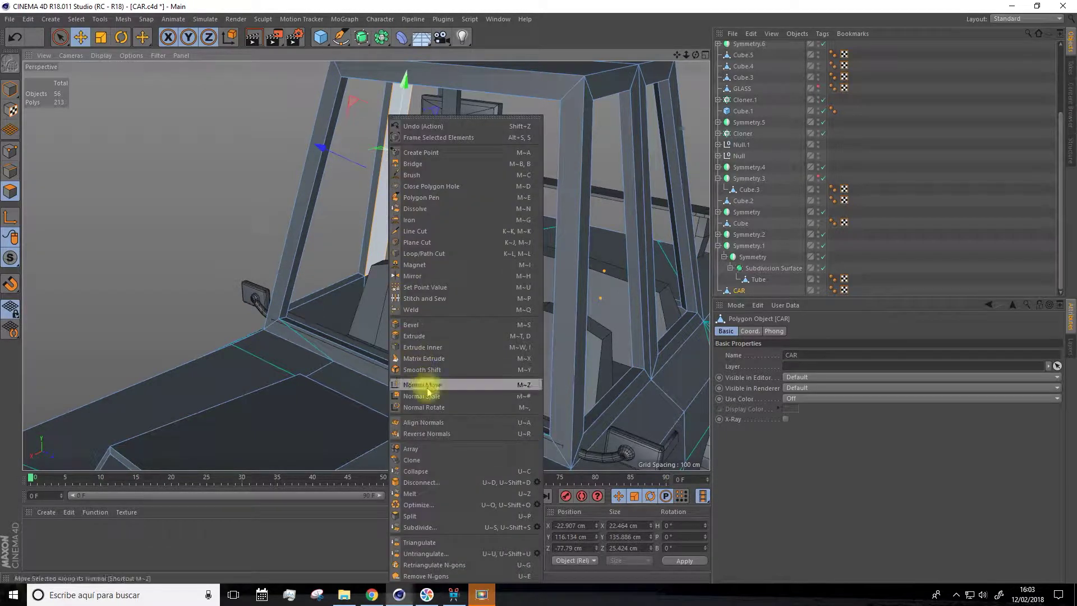
{"action": "left_click", "coordinate": [418, 433]}
{"action": "scroll", "coordinate": [428, 247], "scroll_direction": "down", "scroll_amount": 8}
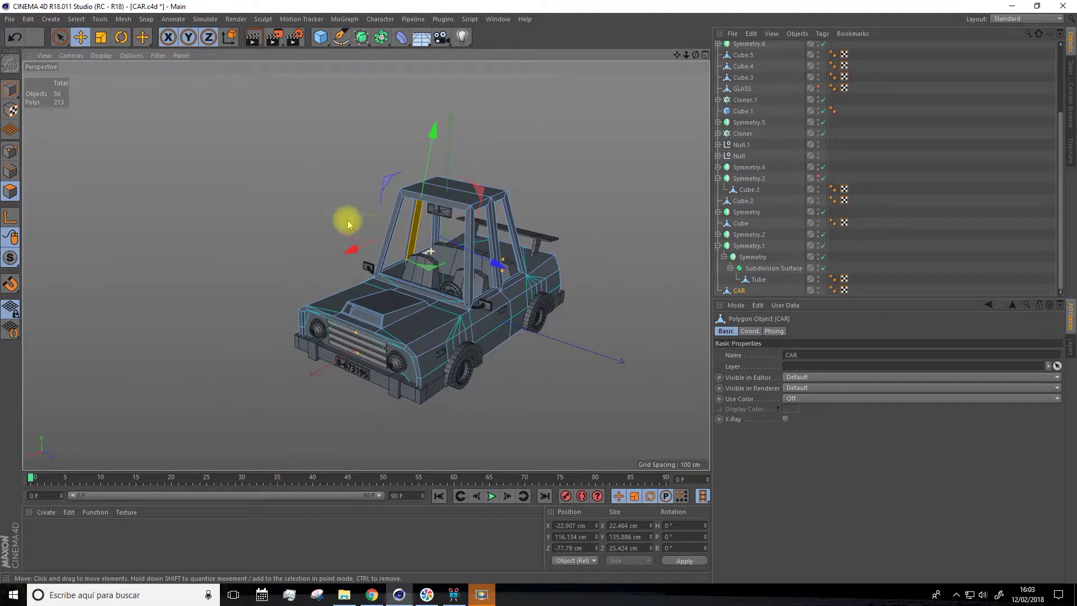
{"action": "mouse_move", "coordinate": [580, 365]}
{"action": "left_mouse_down", "text": "alt"}
{"action": "mouse_move", "coordinate": [492, 355]}
{"action": "mouse_move", "coordinate": [586, 365]}
{"action": "left_mouse_up", "text": "alt"}
{"action": "left_click_drag", "start_coordinate": [678, 59], "coordinate": [665, 89], "text": "alt"}
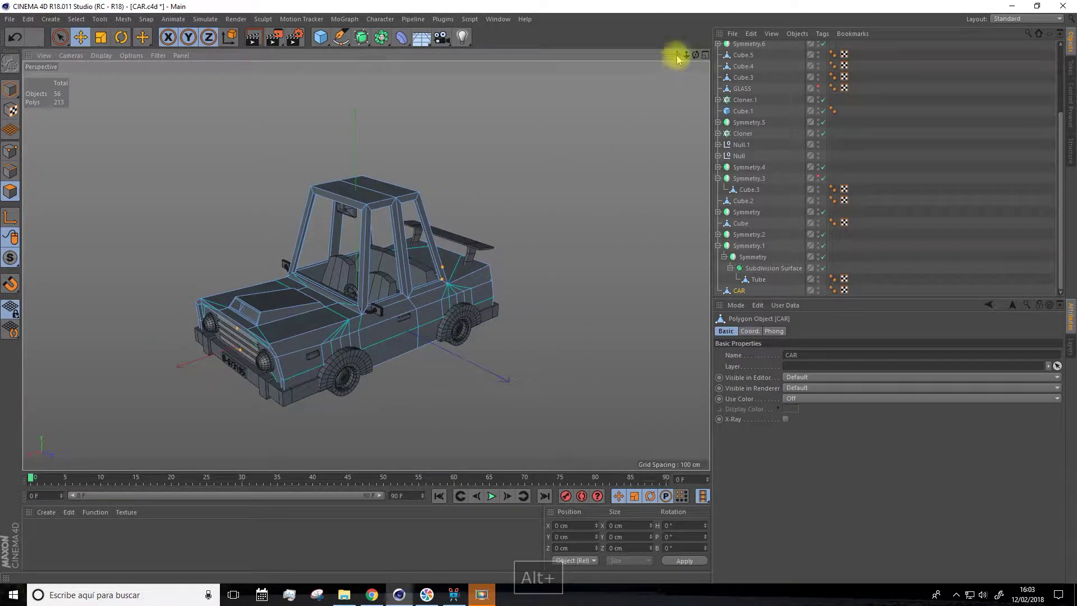
{"action": "scroll", "coordinate": [415, 372], "scroll_direction": "up", "scroll_amount": 3}
{"action": "left_click_drag", "start_coordinate": [416, 385], "coordinate": [550, 149], "text": "alt"}
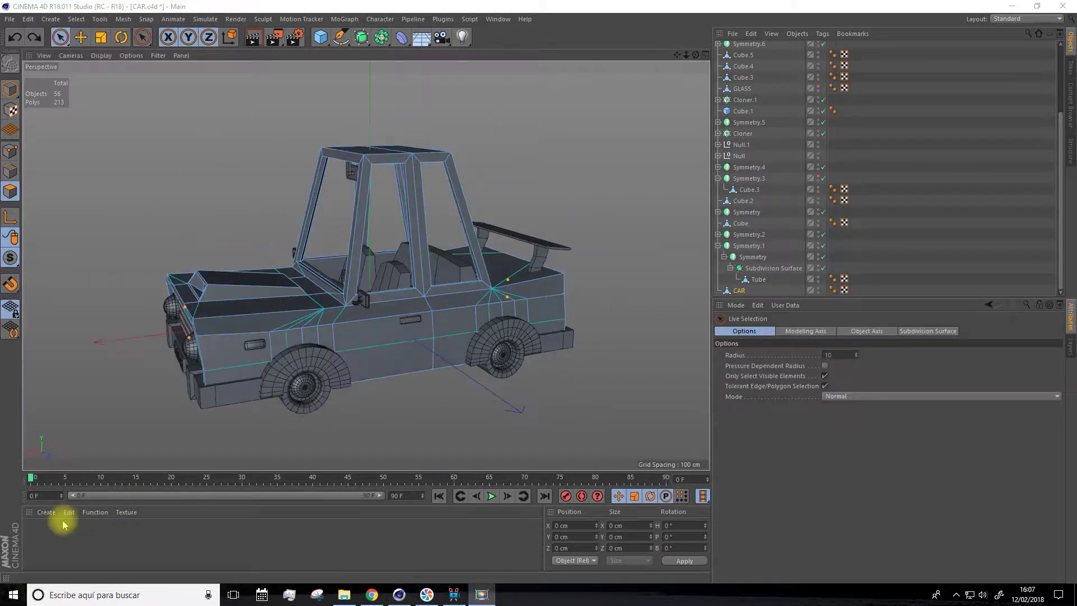
Create a new material and set its color to light blue with H 188°, S 38% and V 93%
{"action": "left_click", "coordinate": [60, 544]}
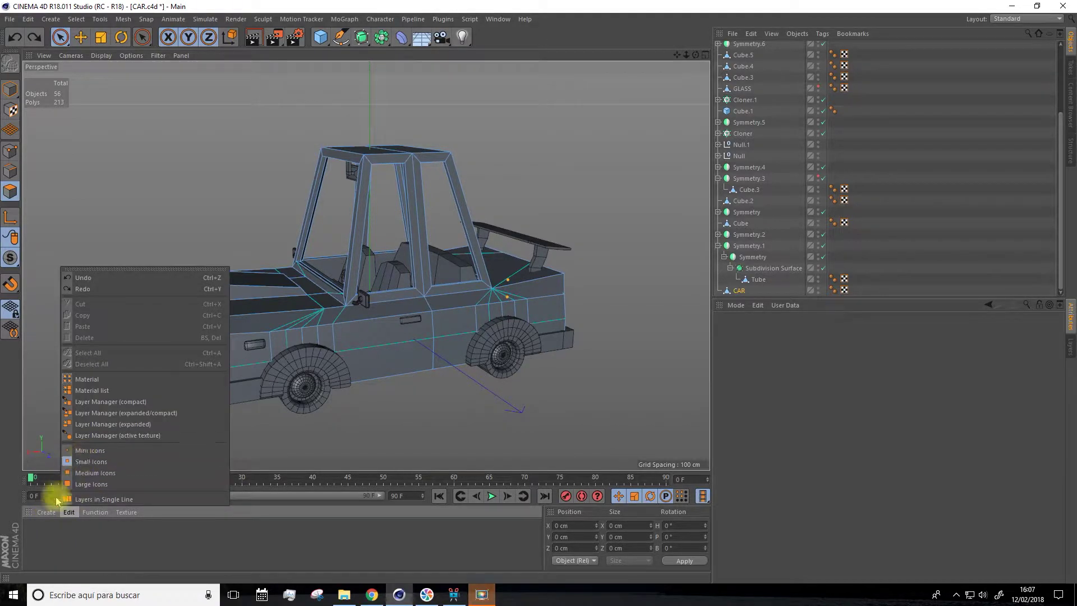
{"action": "left_click", "coordinate": [47, 512]}
{"action": "left_click", "coordinate": [73, 416]}
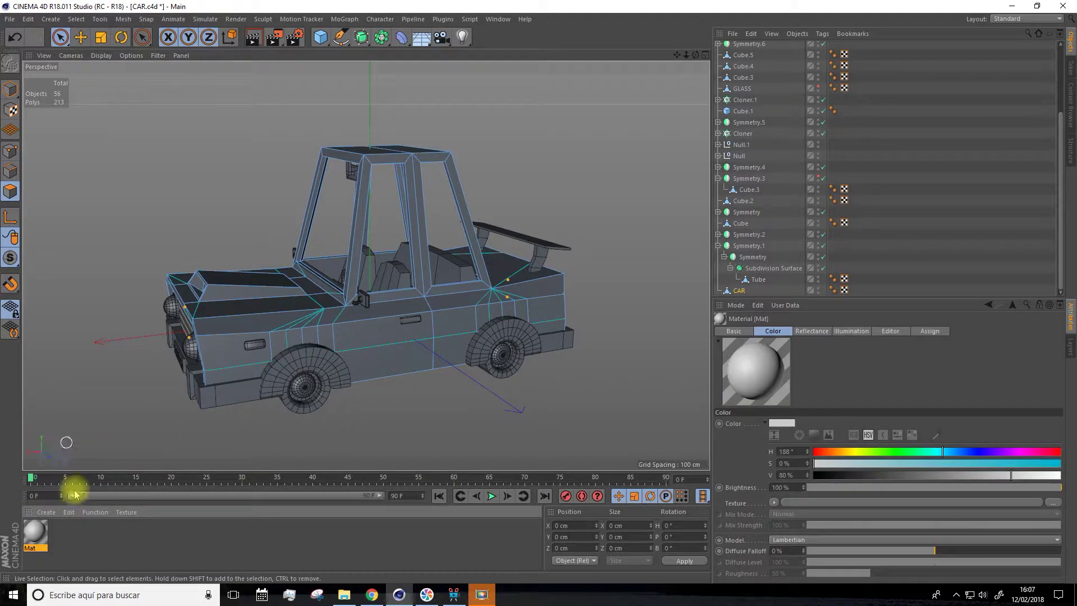
{"action": "double_click", "coordinate": [37, 531]}
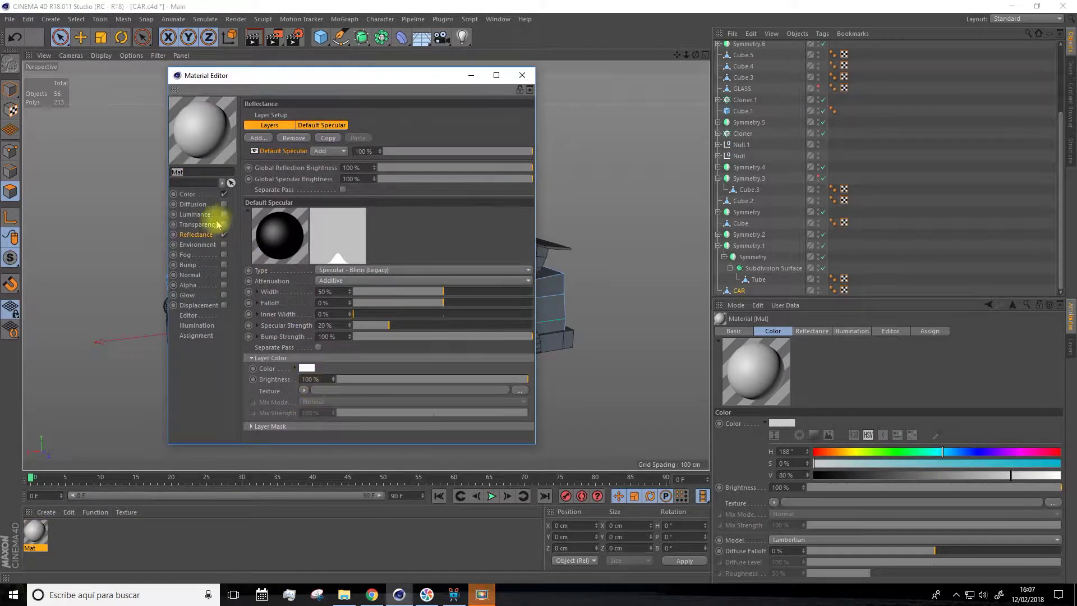
{"action": "left_click", "coordinate": [189, 195]}
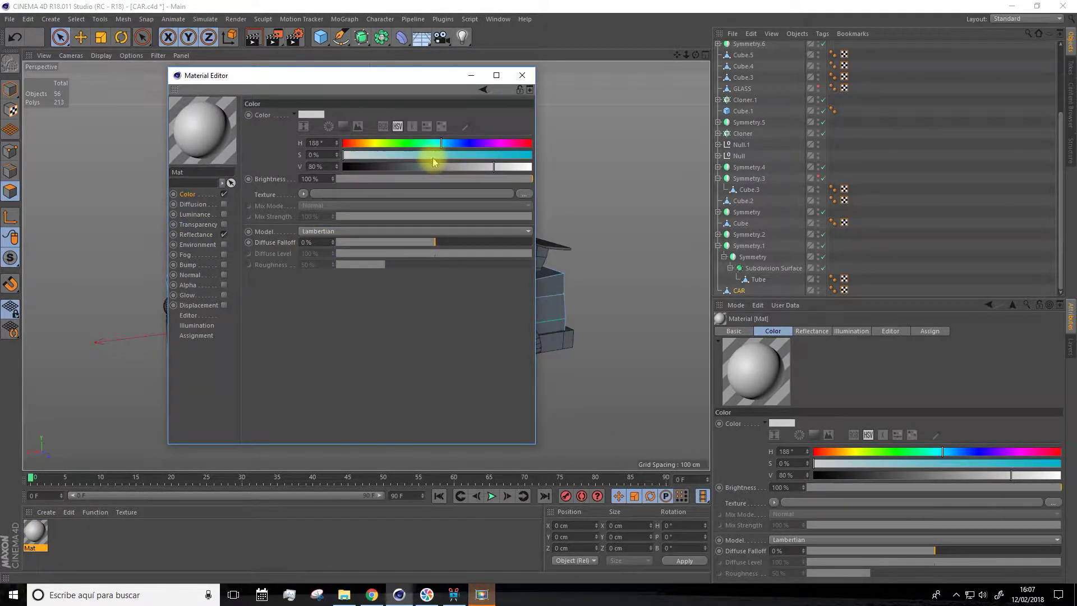
{"action": "left_click_drag", "start_coordinate": [493, 166], "coordinate": [518, 166]}
{"action": "left_click_drag", "start_coordinate": [405, 157], "coordinate": [412, 156]}
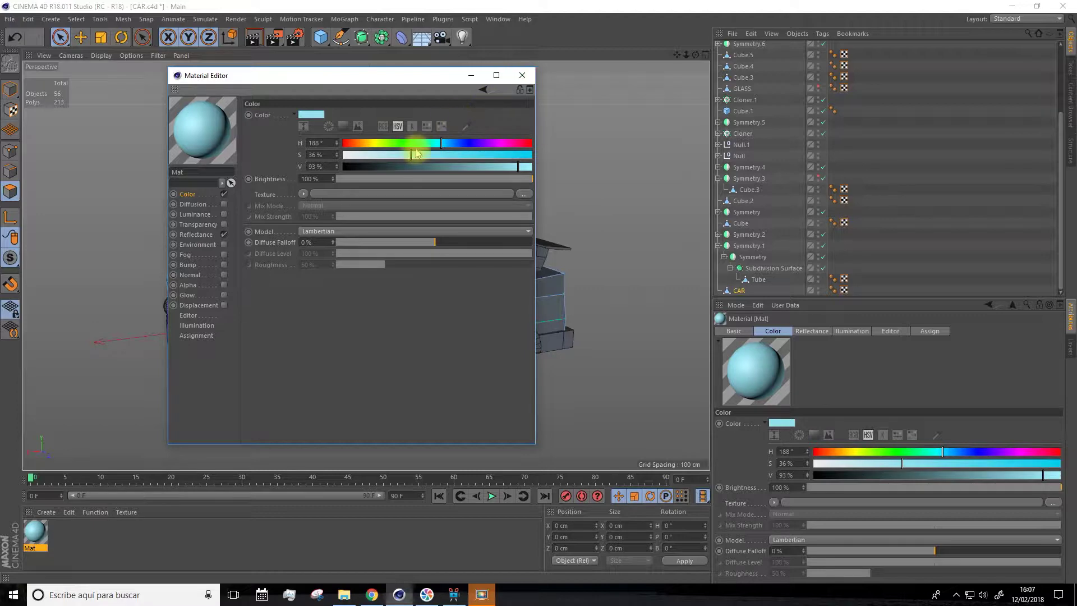
{"action": "left_click", "coordinate": [522, 76]}
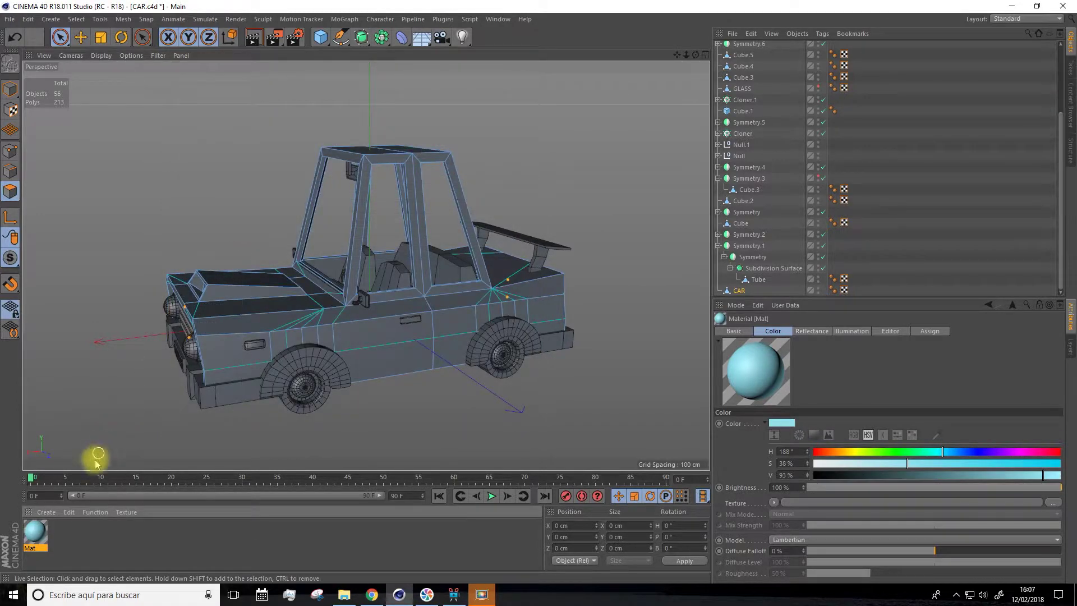
Duplicate the light blue material and set the copy's color to near-black with H 0°, S 8% and V 9%
{"action": "left_click", "coordinate": [47, 513]}
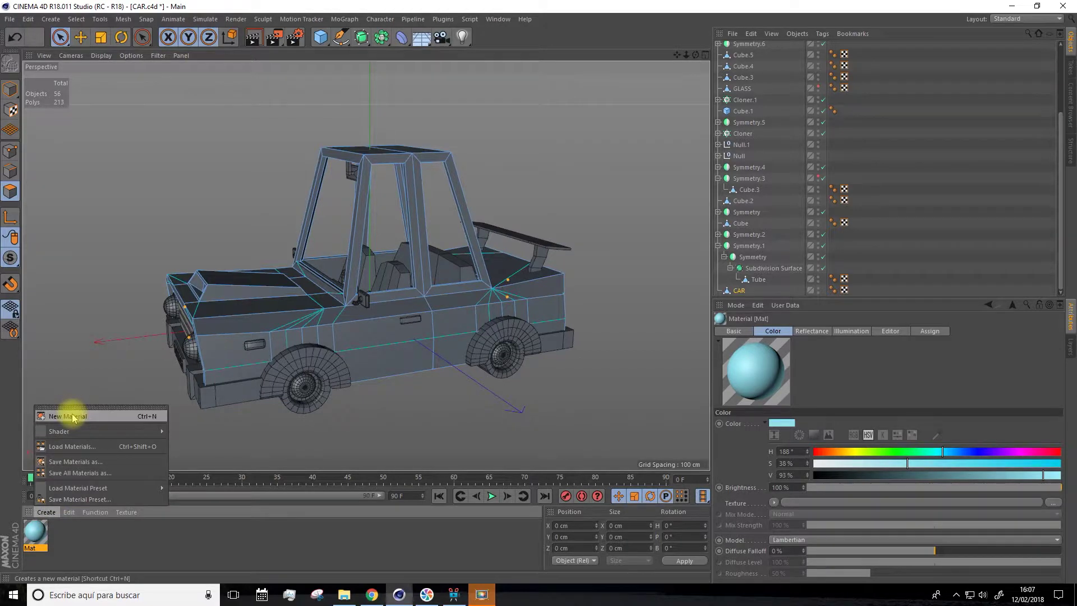
{"action": "right_click", "coordinate": [92, 550]}
{"action": "left_click", "coordinate": [53, 544]}
{"action": "left_click_drag", "start_coordinate": [38, 532], "coordinate": [54, 536], "text": "ctrl"}
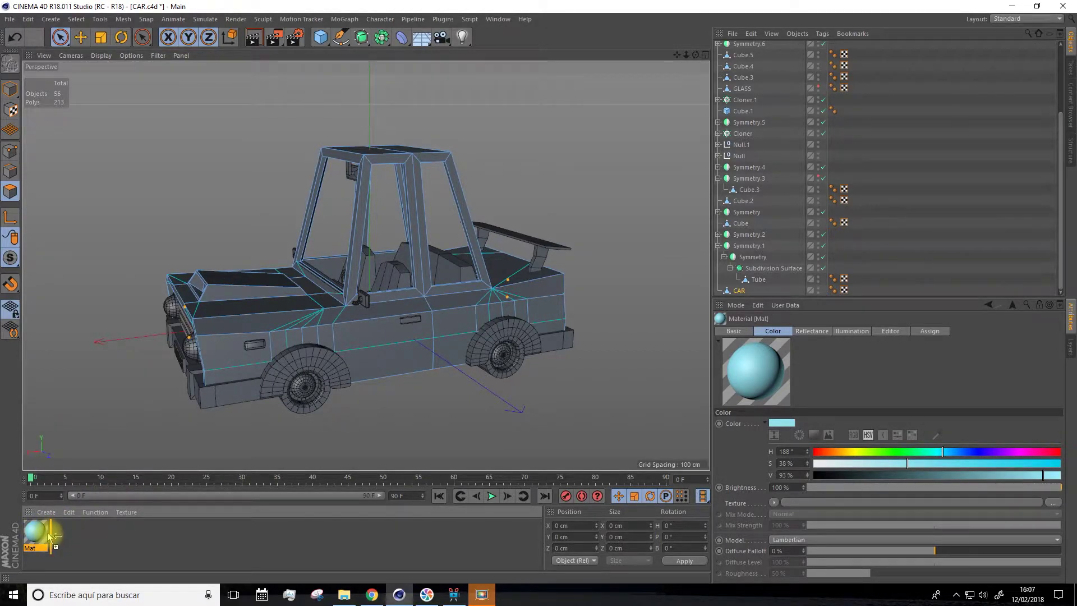
{"action": "double_click", "coordinate": [67, 537]}
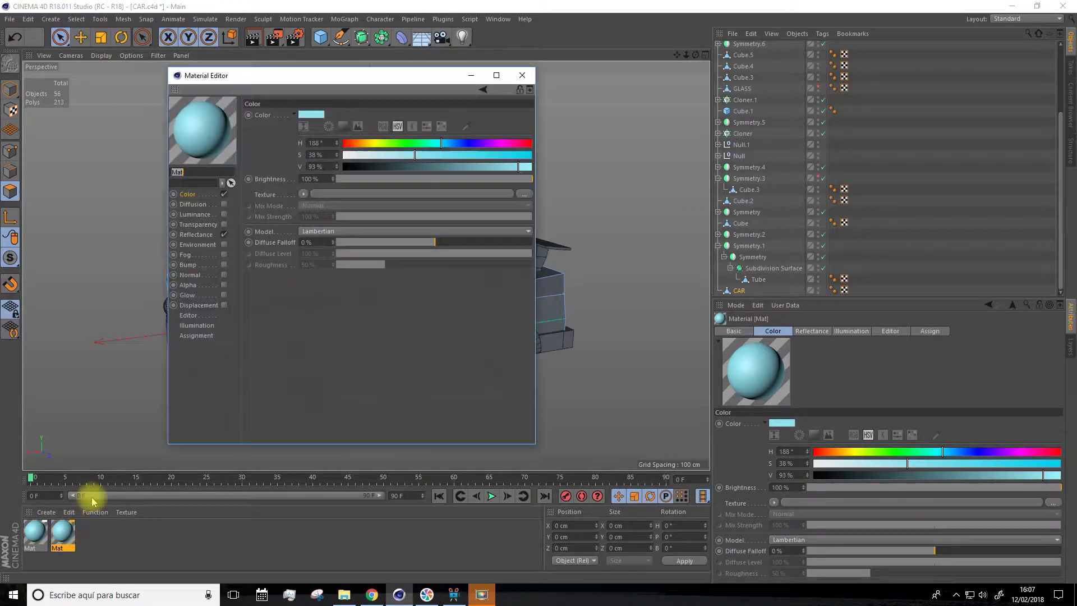
{"action": "left_click_drag", "start_coordinate": [367, 167], "coordinate": [360, 167]}
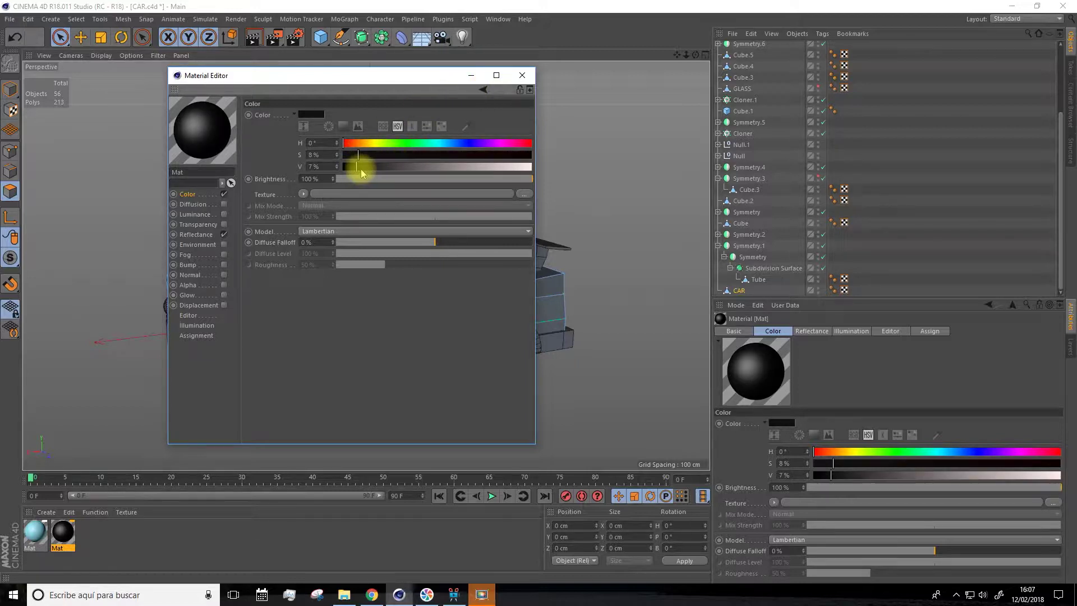
{"action": "left_click", "coordinate": [522, 75]}
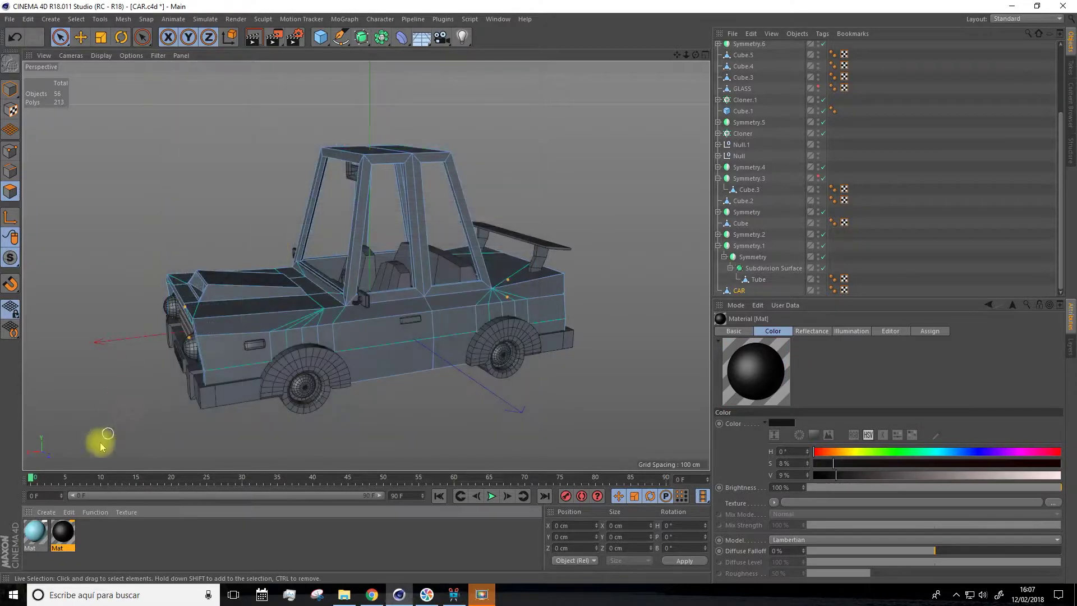
{"action": "left_click", "coordinate": [203, 555]}
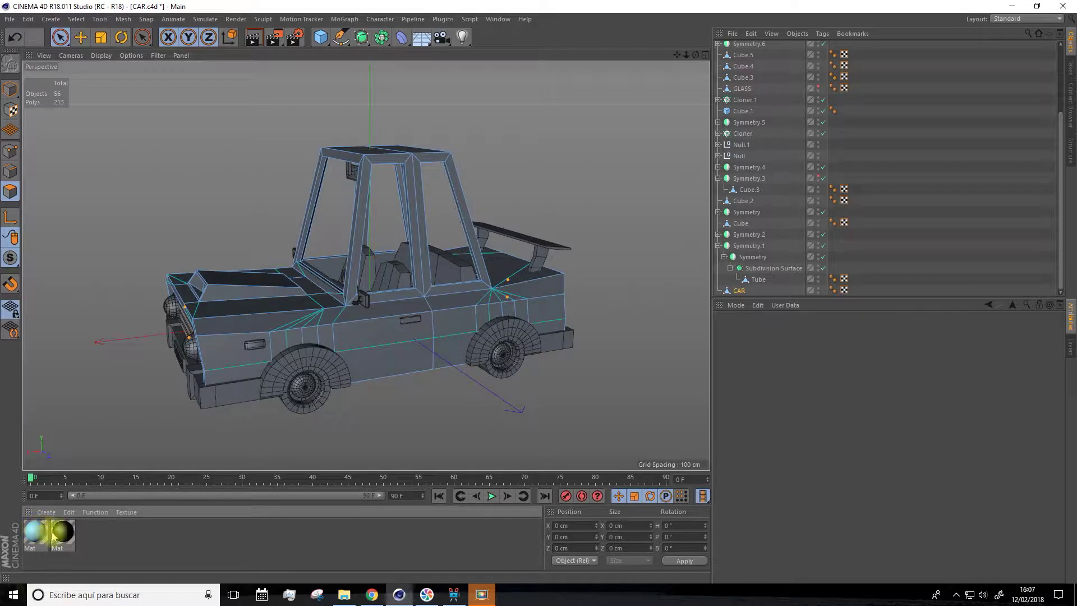
Duplicate the near-black material and set the copy's color to light grey with S 0% and V 78%
{"action": "left_click_drag", "start_coordinate": [66, 536], "coordinate": [93, 532], "text": "ctrl"}
{"action": "double_click", "coordinate": [93, 533]}
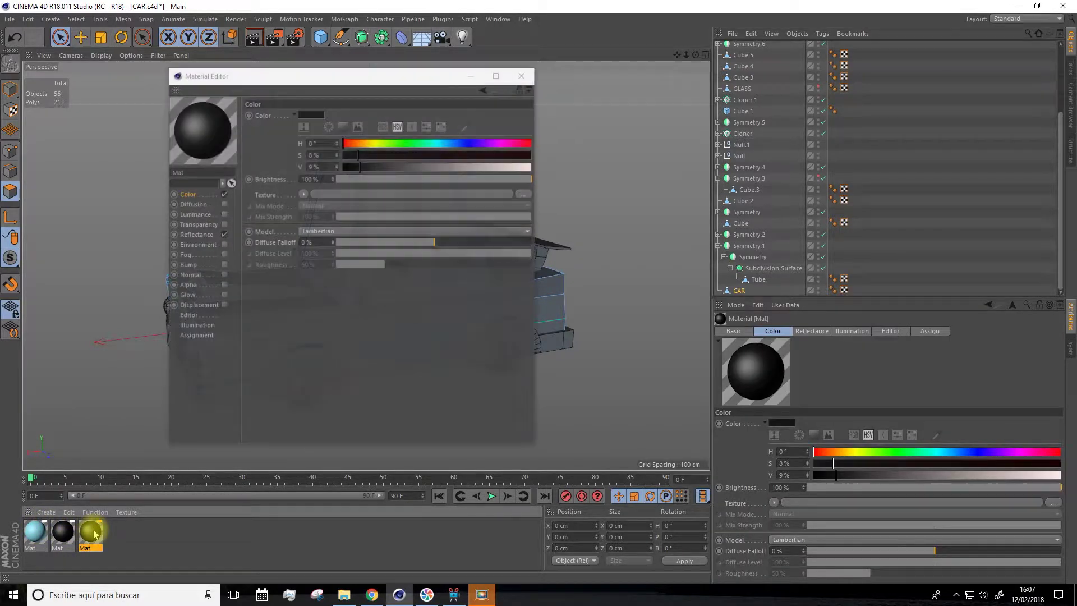
{"action": "left_click_drag", "start_coordinate": [391, 167], "coordinate": [509, 181]}
{"action": "left_click_drag", "start_coordinate": [352, 161], "coordinate": [344, 163]}
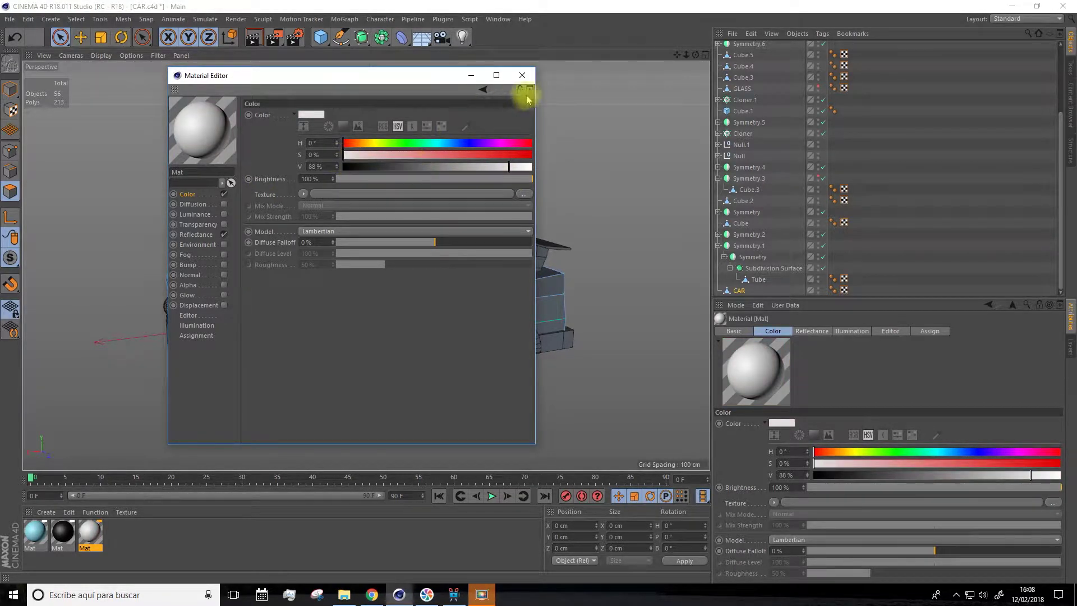
{"action": "left_click", "coordinate": [496, 167]}
{"action": "left_click_drag", "start_coordinate": [496, 167], "coordinate": [491, 168]}
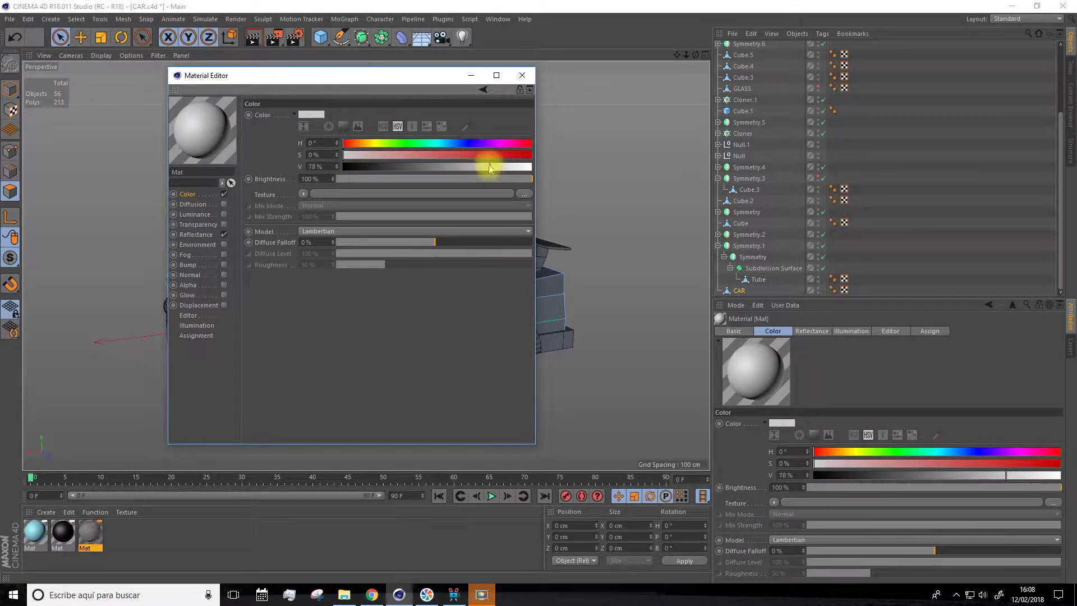
{"action": "left_click", "coordinate": [522, 75]}
Duplicate the light grey material and darken the copy to a medium grey with V 49%
{"action": "left_click_drag", "start_coordinate": [91, 537], "coordinate": [117, 542], "text": "ctrl"}
{"action": "double_click", "coordinate": [117, 541]}
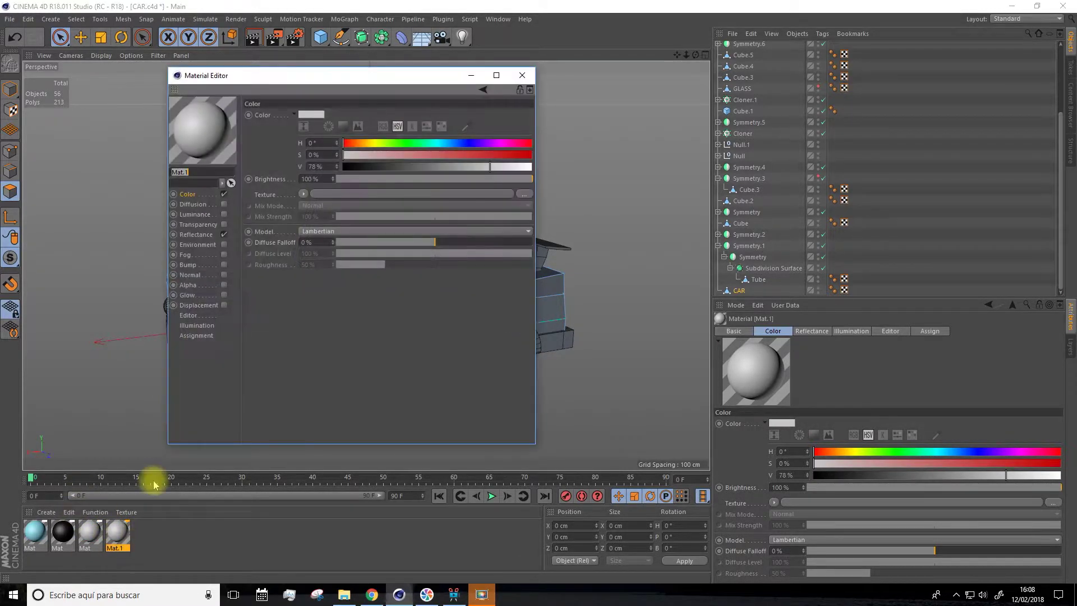
{"action": "left_click_drag", "start_coordinate": [449, 168], "coordinate": [430, 167]}
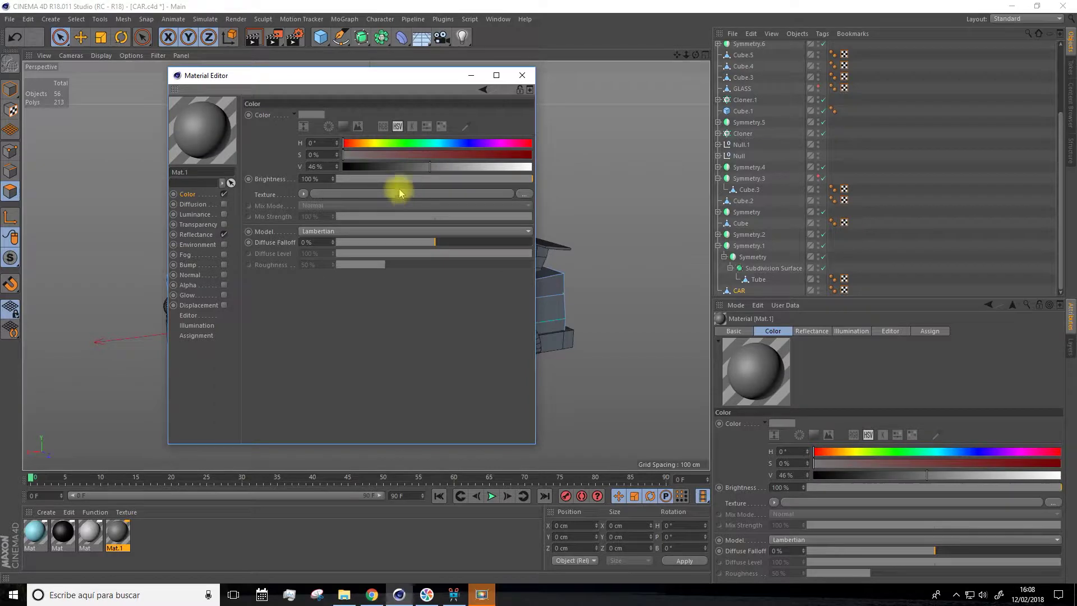
{"action": "left_click_drag", "start_coordinate": [436, 169], "coordinate": [441, 168]}
{"action": "left_click", "coordinate": [522, 75]}
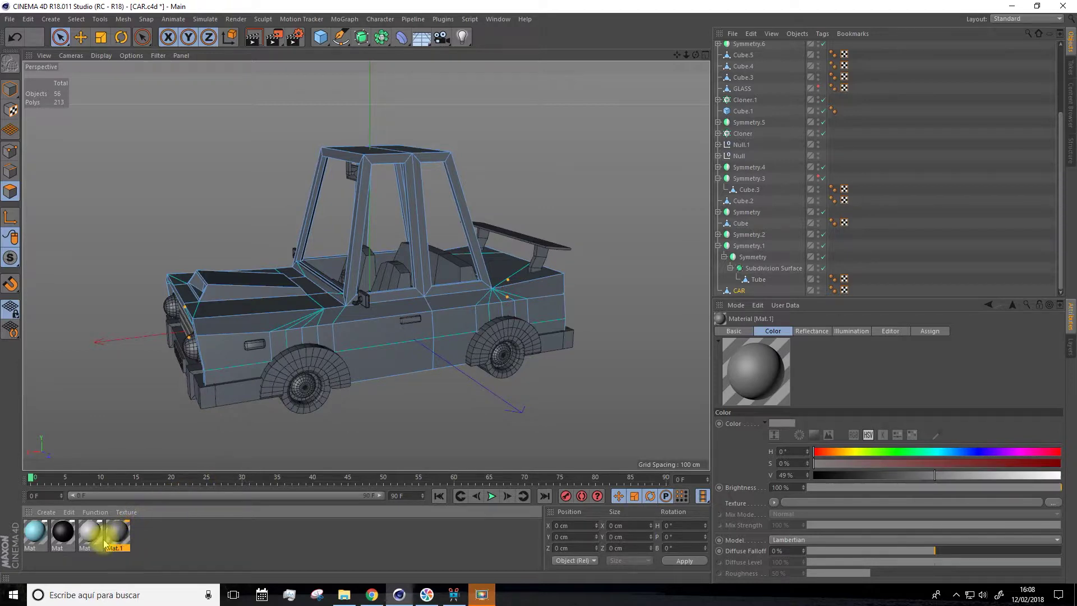
Duplicate the medium grey material and darken the copy to a very dark grey with V 15%
{"action": "left_click_drag", "start_coordinate": [119, 539], "coordinate": [143, 533], "text": "ctrl"}
{"action": "double_click", "coordinate": [145, 534]}
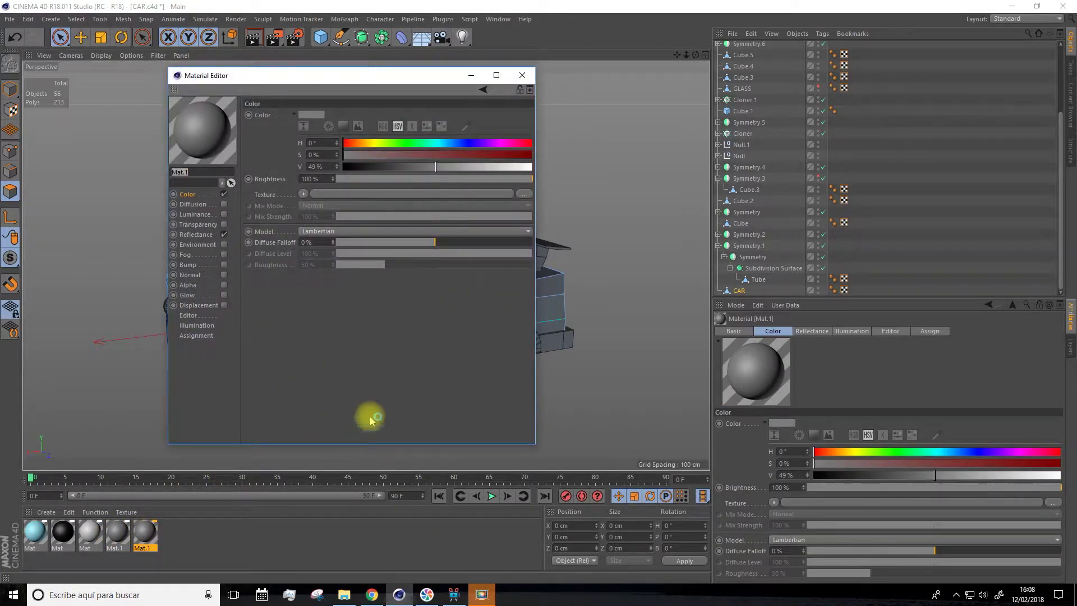
{"action": "left_click_drag", "start_coordinate": [385, 167], "coordinate": [368, 174]}
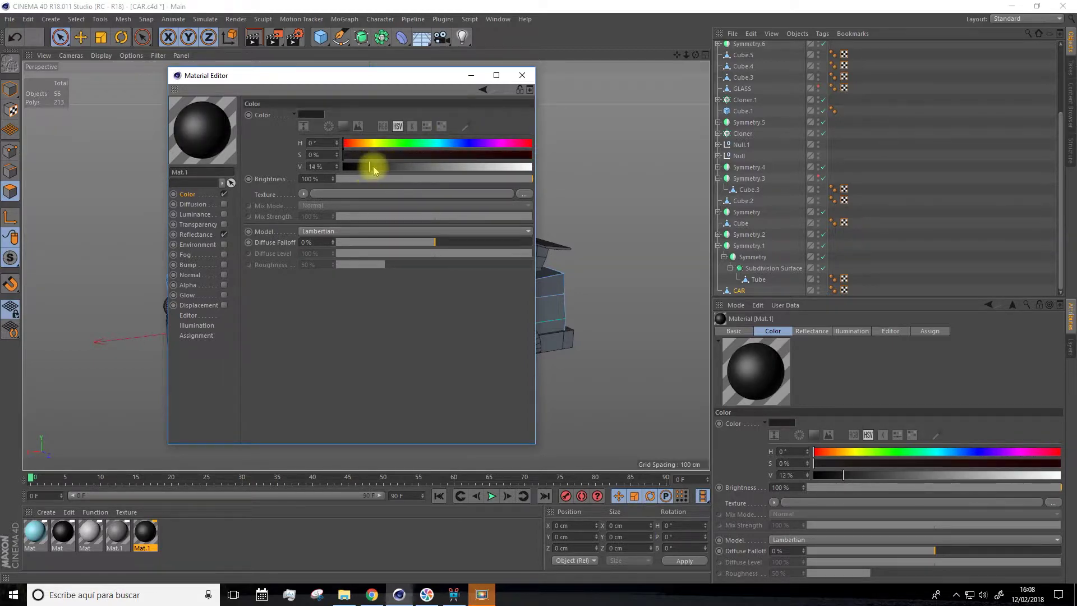
{"action": "left_click", "coordinate": [522, 75]}
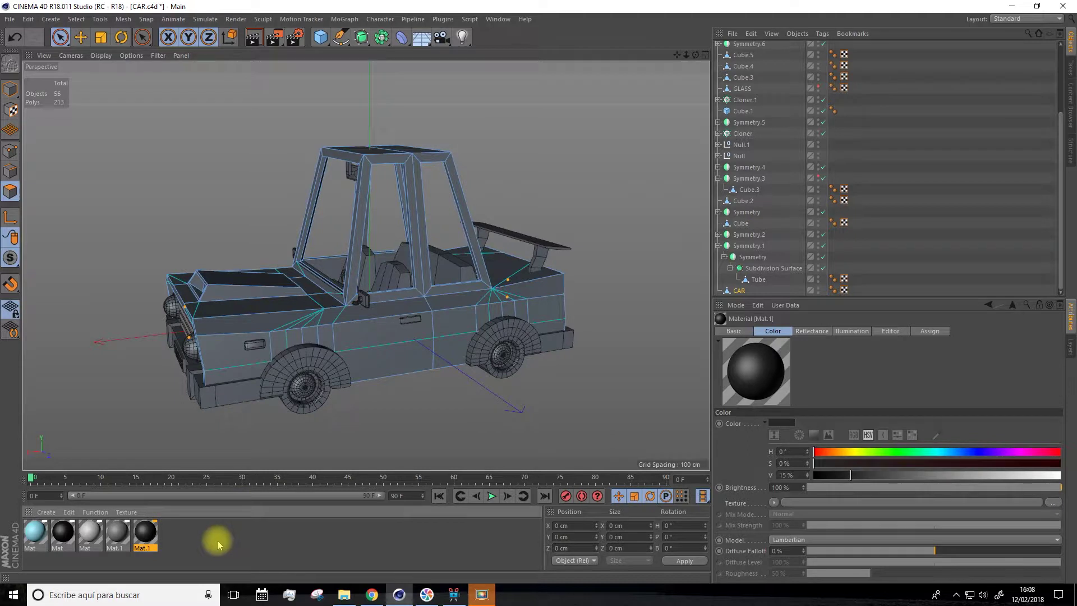
Duplicate the very dark grey material and set the copy's color to brown with H 29°, S 35% and V 52%
{"action": "left_click_drag", "start_coordinate": [147, 530], "coordinate": [173, 531], "text": "ctrl"}
{"action": "double_click", "coordinate": [173, 531]}
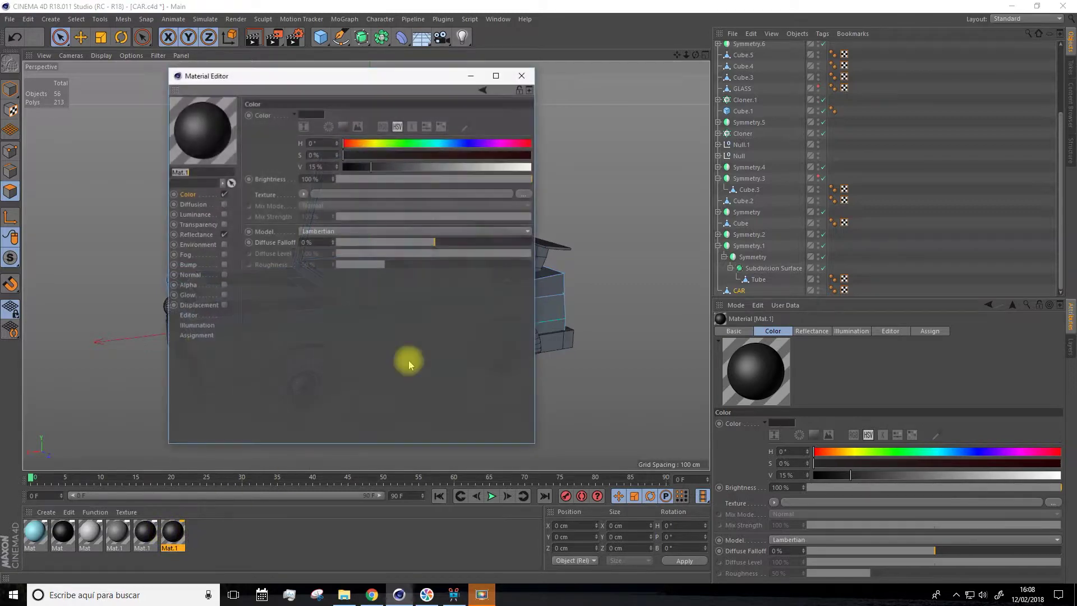
{"action": "left_click_drag", "start_coordinate": [377, 154], "coordinate": [422, 156]}
{"action": "mouse_move", "coordinate": [343, 143]}
{"action": "left_mouse_down"}
{"action": "mouse_move", "coordinate": [425, 167]}
{"action": "mouse_move", "coordinate": [359, 144]}
{"action": "left_mouse_up"}
{"action": "mouse_move", "coordinate": [426, 167]}
{"action": "left_mouse_down"}
{"action": "mouse_move", "coordinate": [473, 167]}
{"action": "mouse_move", "coordinate": [409, 156]}
{"action": "mouse_move", "coordinate": [441, 167]}
{"action": "left_mouse_up"}
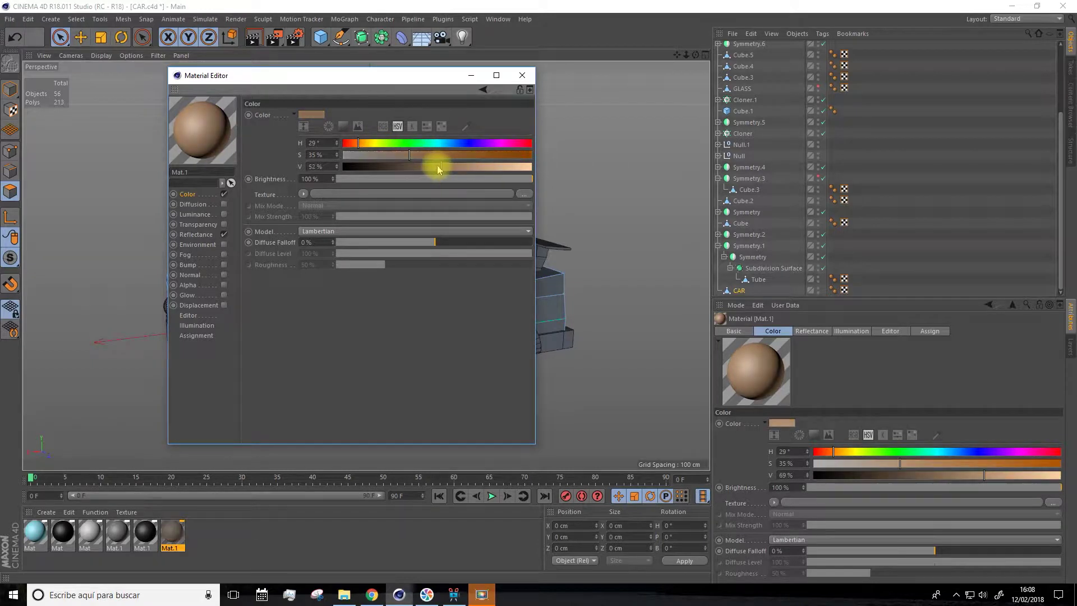
{"action": "left_click", "coordinate": [520, 76]}
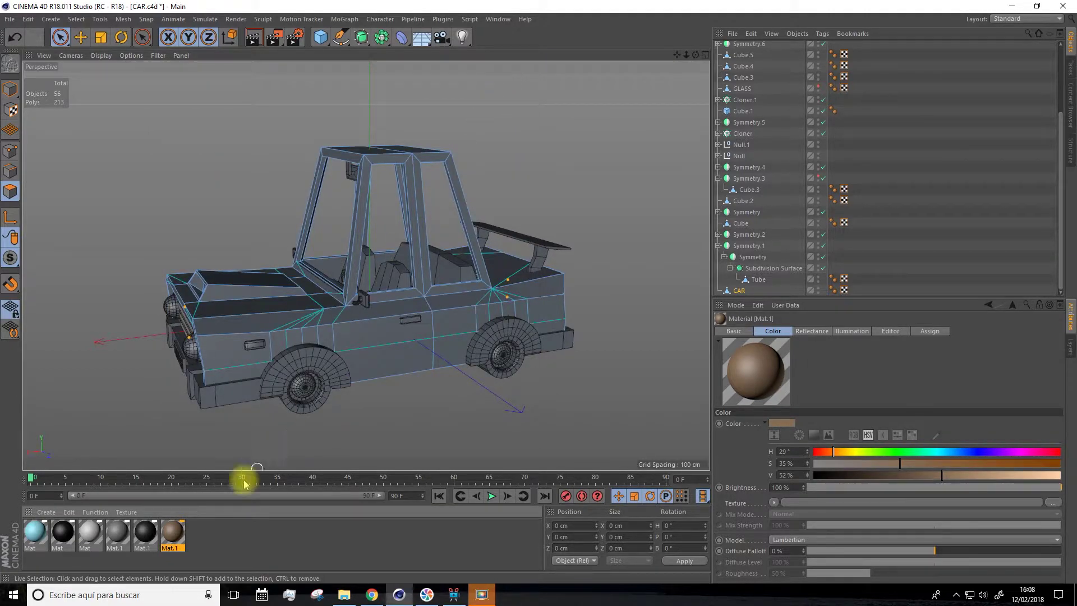
Duplicate the brown material, disable the copy's reflectance and set its color to pure white with S 0% and V 100%
{"action": "left_click_drag", "start_coordinate": [172, 396], "coordinate": [203, 399], "text": "alt"}
{"action": "left_click_drag", "start_coordinate": [174, 537], "coordinate": [193, 537], "text": "ctrl"}
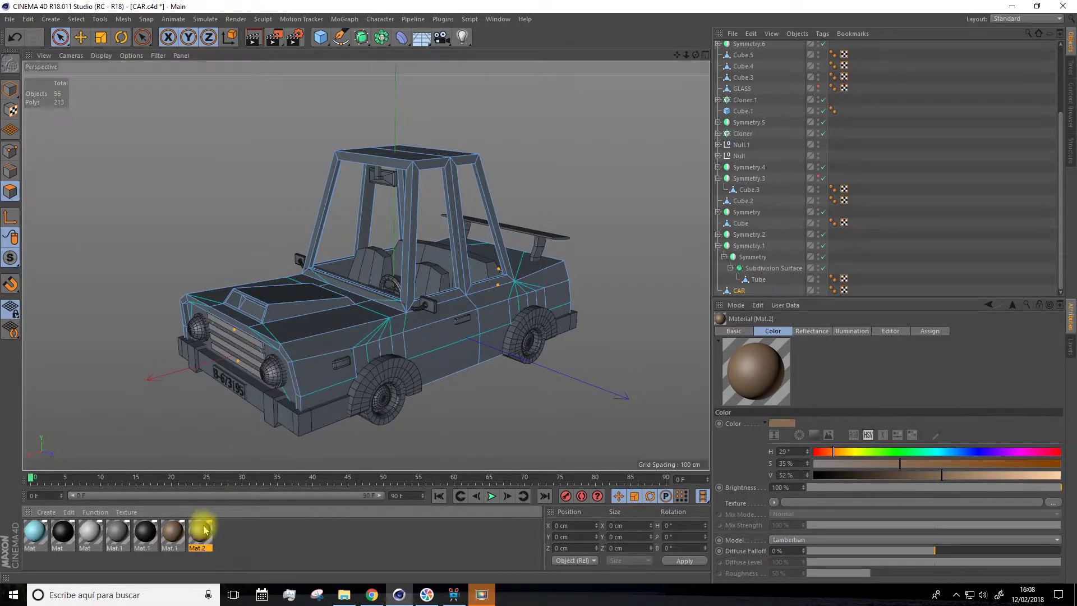
{"action": "double_click", "coordinate": [201, 533]}
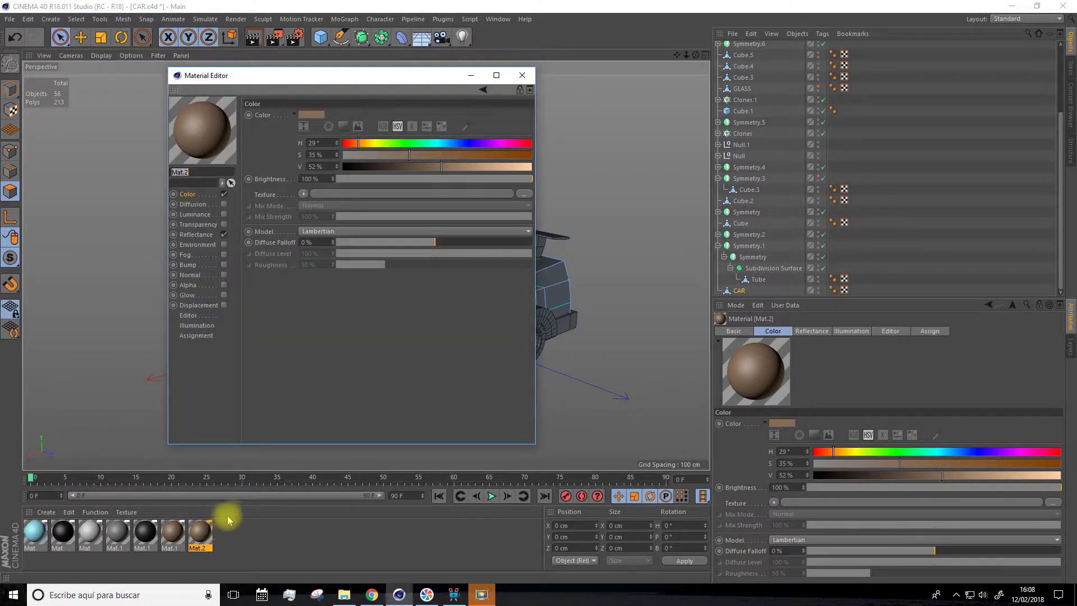
{"action": "left_click", "coordinate": [224, 235]}
{"action": "left_click_drag", "start_coordinate": [358, 143], "coordinate": [323, 147]}
{"action": "left_click_drag", "start_coordinate": [408, 154], "coordinate": [341, 159]}
{"action": "left_click_drag", "start_coordinate": [472, 169], "coordinate": [561, 172]}
Enable luminance on the white material and set the luminance color to pale yellow with H 61°, S 19% and V 100%
{"action": "left_click", "coordinate": [202, 215]}
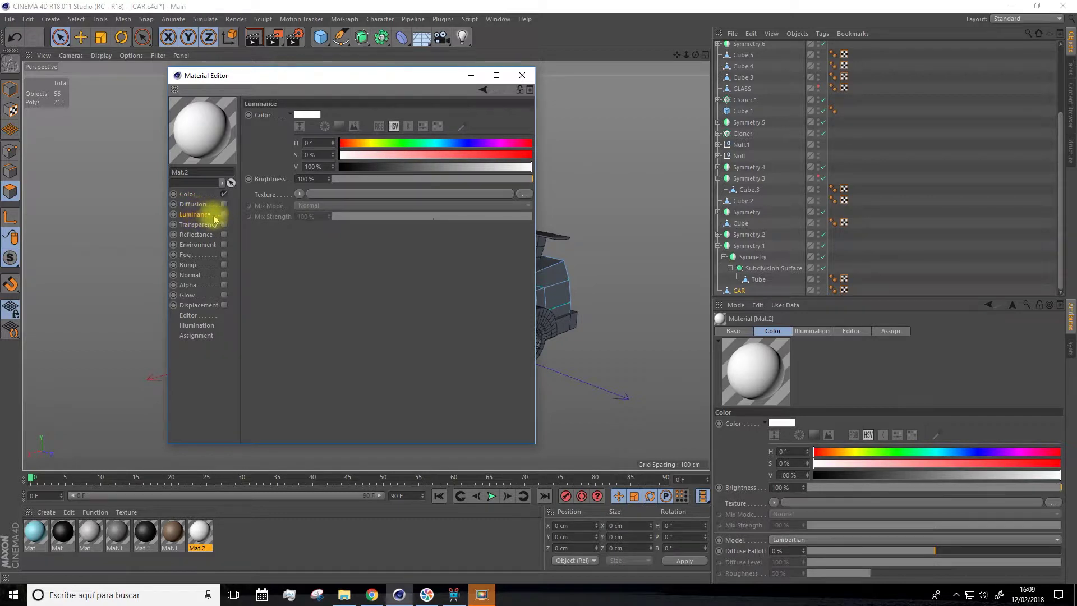
{"action": "left_click", "coordinate": [224, 214]}
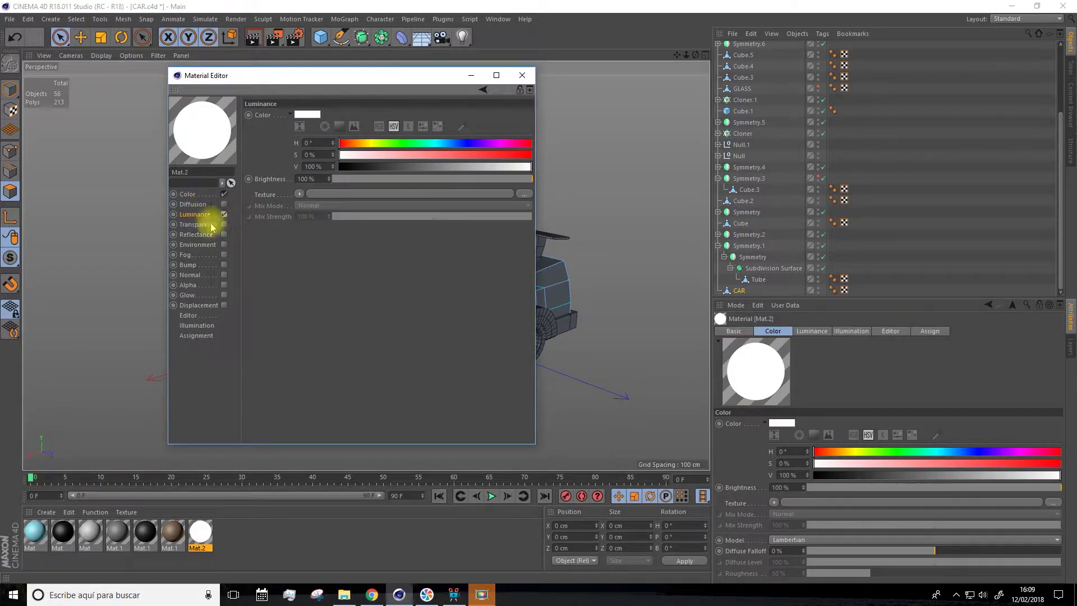
{"action": "left_click", "coordinate": [304, 119]}
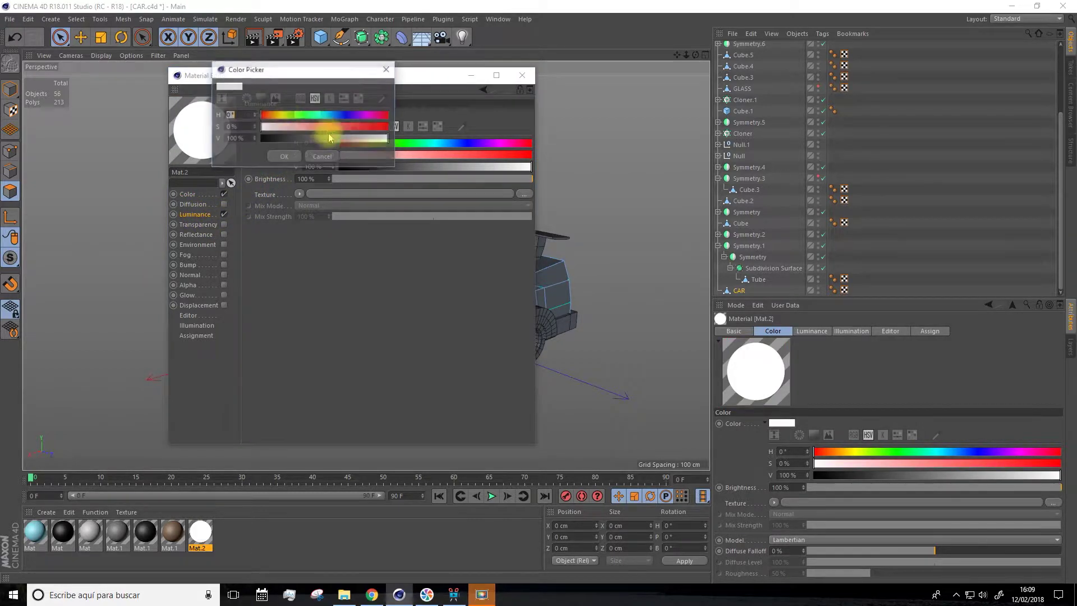
{"action": "left_click", "coordinate": [280, 115]}
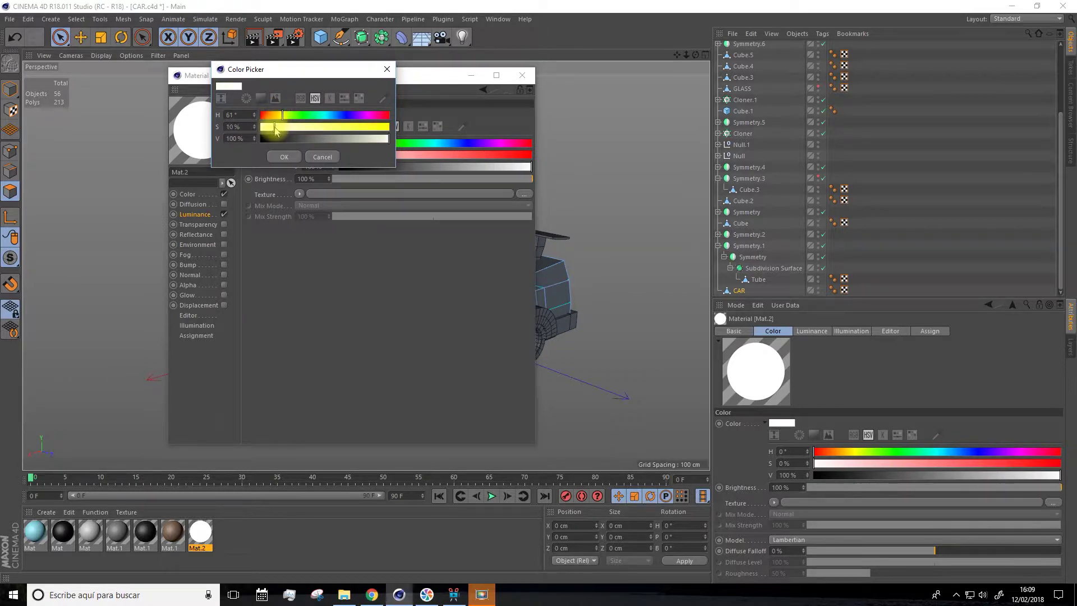
{"action": "left_click", "coordinate": [282, 156]}
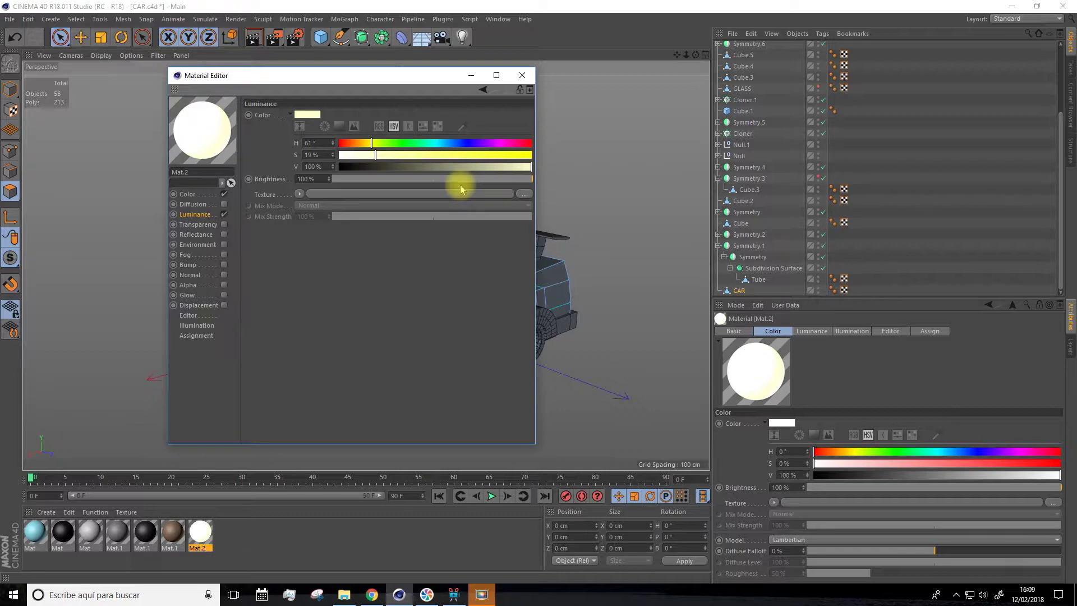
{"action": "left_click", "coordinate": [522, 76]}
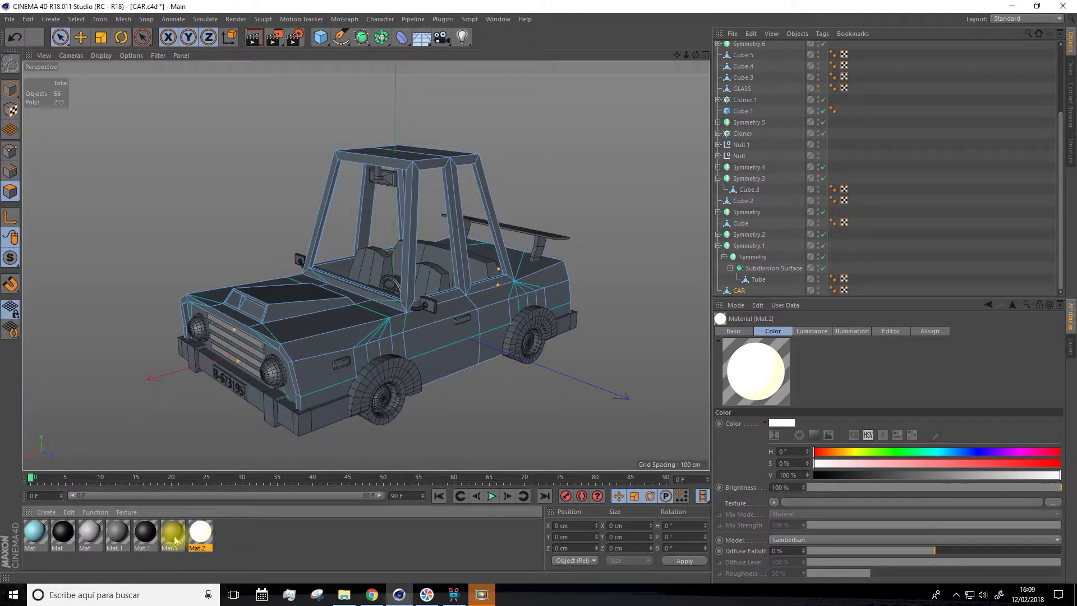
Duplicate the brown material again and set the copy's color to orange with H 26°, S 91% and V 92%
{"action": "left_click_drag", "start_coordinate": [171, 537], "coordinate": [227, 535], "text": "ctrl"}
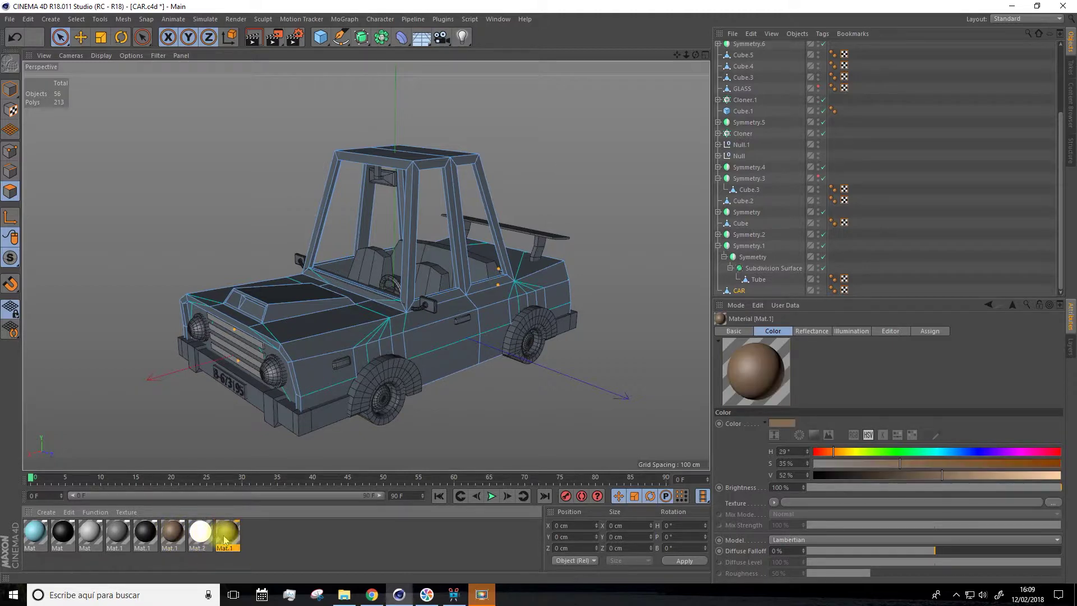
{"action": "double_click", "coordinate": [227, 533]}
{"action": "left_click_drag", "start_coordinate": [372, 152], "coordinate": [487, 155]}
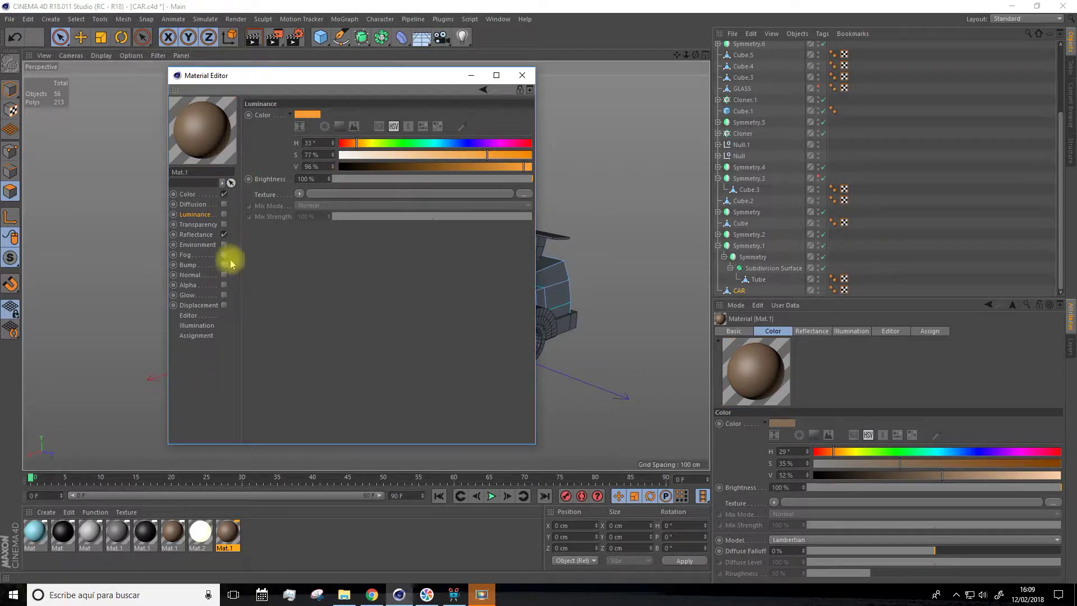
{"action": "left_click", "coordinate": [190, 195]}
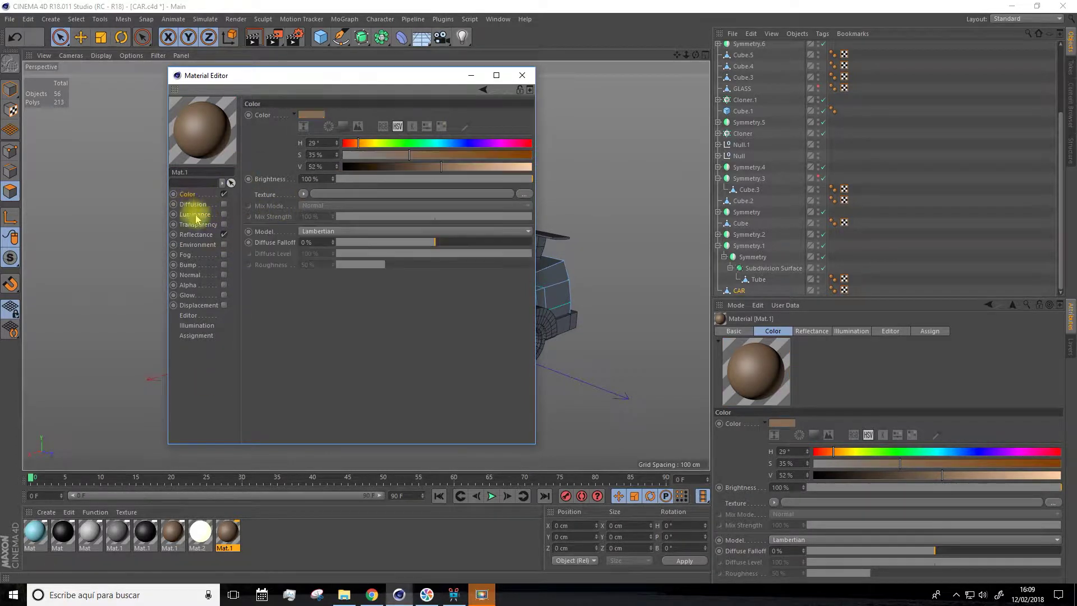
{"action": "left_click", "coordinate": [468, 167]}
{"action": "left_click_drag", "start_coordinate": [468, 167], "coordinate": [488, 167]}
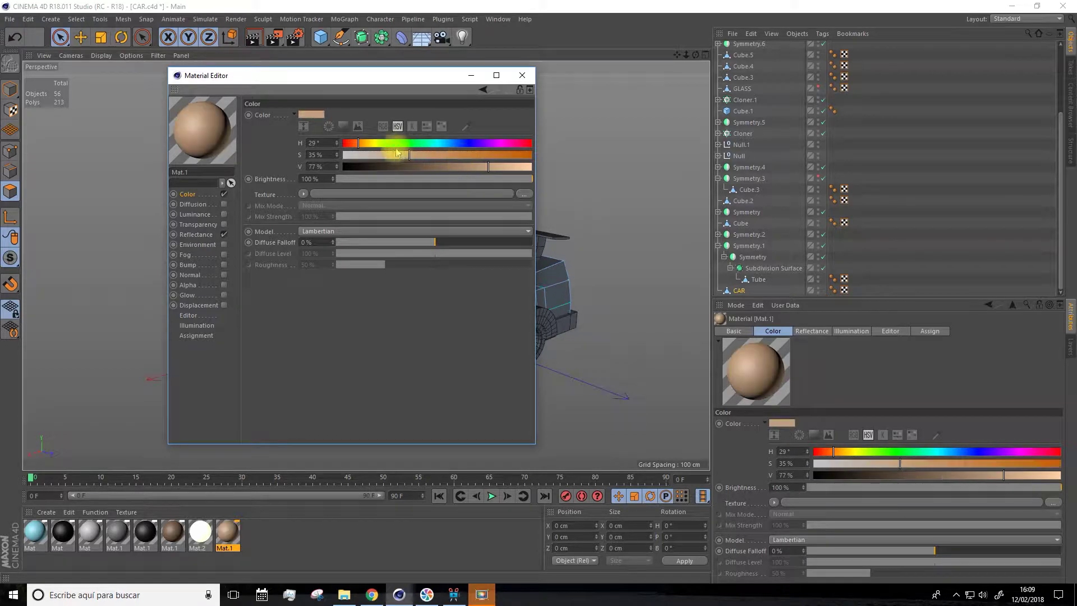
{"action": "mouse_move", "coordinate": [360, 143]}
{"action": "left_mouse_down"}
{"action": "mouse_move", "coordinate": [375, 143]}
{"action": "mouse_move", "coordinate": [356, 143]}
{"action": "left_mouse_up"}
{"action": "left_click_drag", "start_coordinate": [473, 154], "coordinate": [516, 167]}
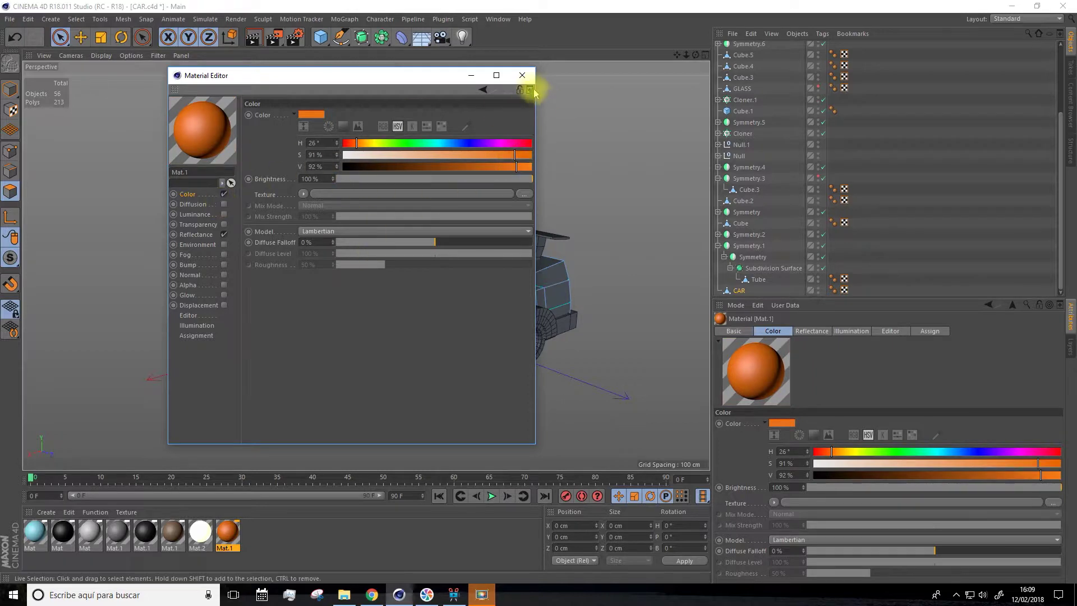
{"action": "left_click", "coordinate": [521, 75]}
Duplicate the orange material and set the copy's color to red with H 0°, S 83% and V 72%
{"action": "left_click_drag", "start_coordinate": [234, 536], "coordinate": [254, 533], "text": "ctrl"}
{"action": "double_click", "coordinate": [255, 532]}
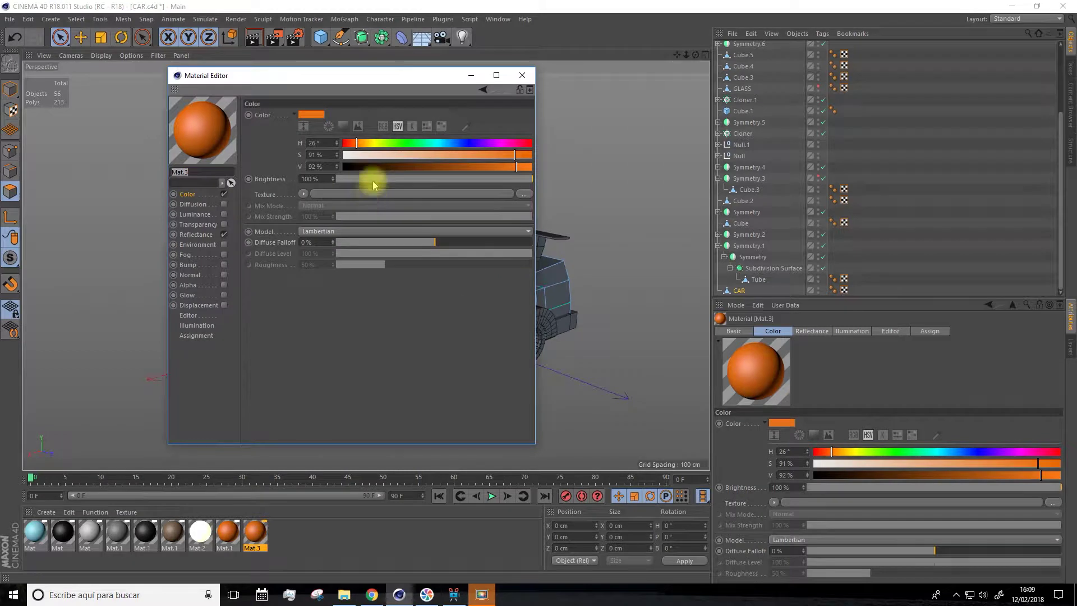
{"action": "left_click_drag", "start_coordinate": [353, 147], "coordinate": [342, 145]}
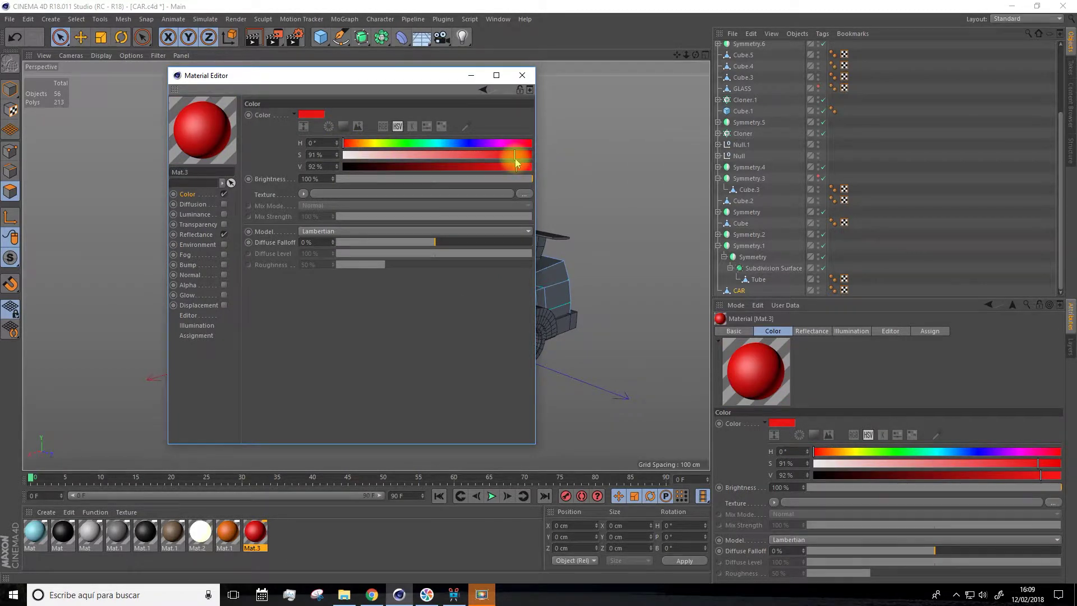
{"action": "left_click_drag", "start_coordinate": [503, 155], "coordinate": [478, 166]}
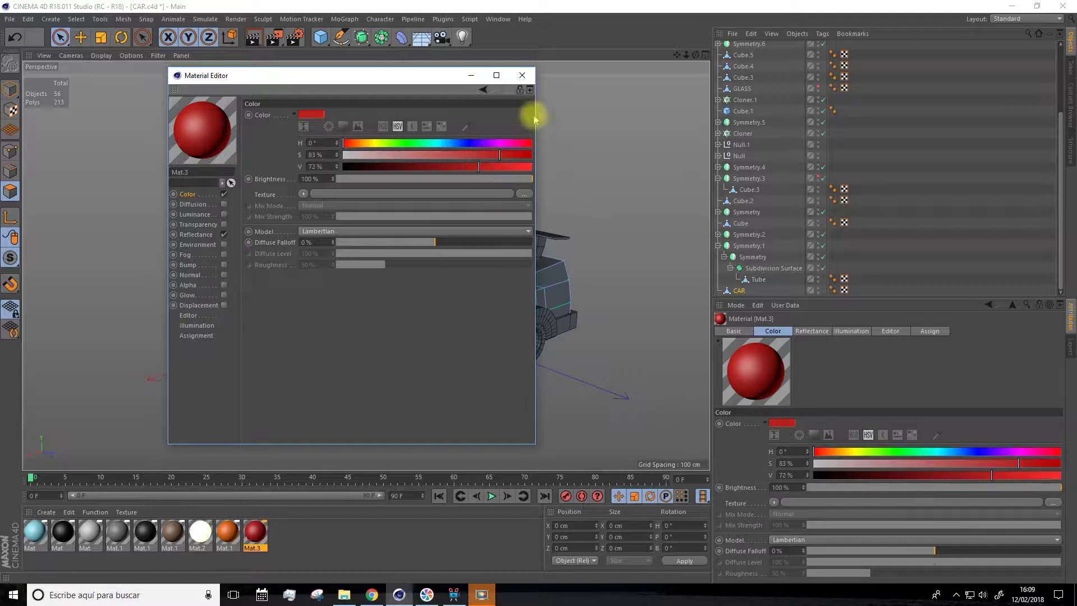
{"action": "left_click", "coordinate": [522, 75]}
Create a new material and set its color to a very pale blue with H 185°, S 7% and V 97%
{"action": "left_click_drag", "start_coordinate": [391, 328], "coordinate": [387, 317], "text": "alt"}
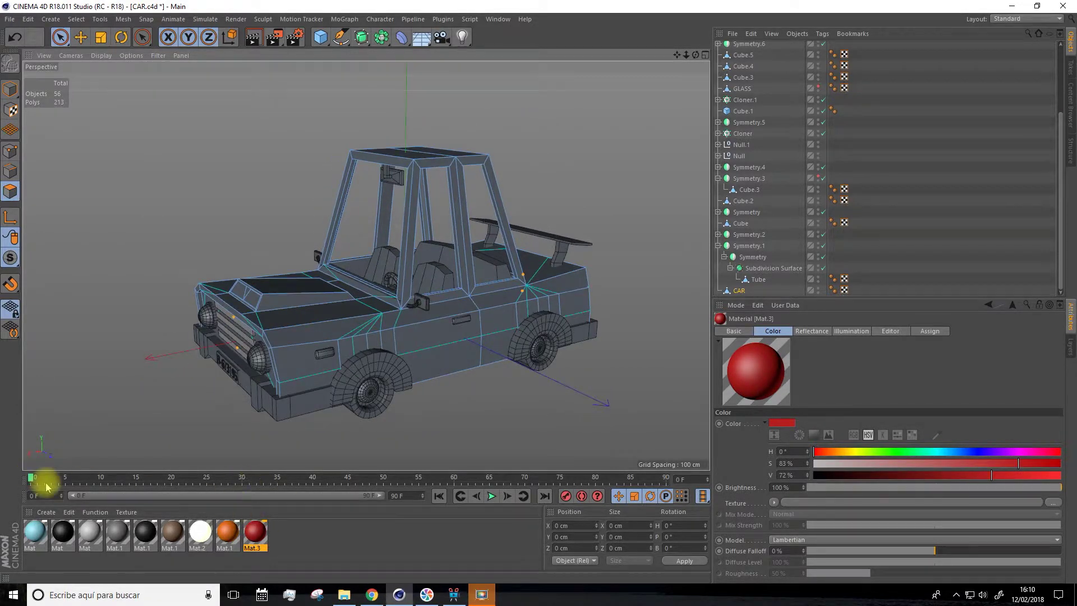
{"action": "left_click", "coordinate": [46, 511]}
{"action": "left_click", "coordinate": [72, 420]}
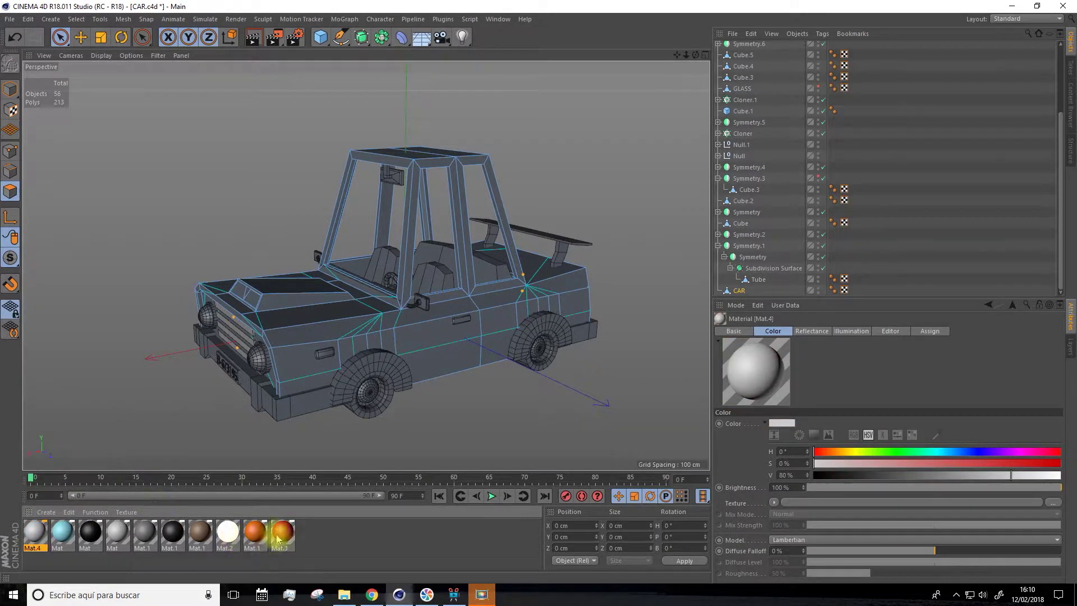
{"action": "double_click", "coordinate": [42, 530]}
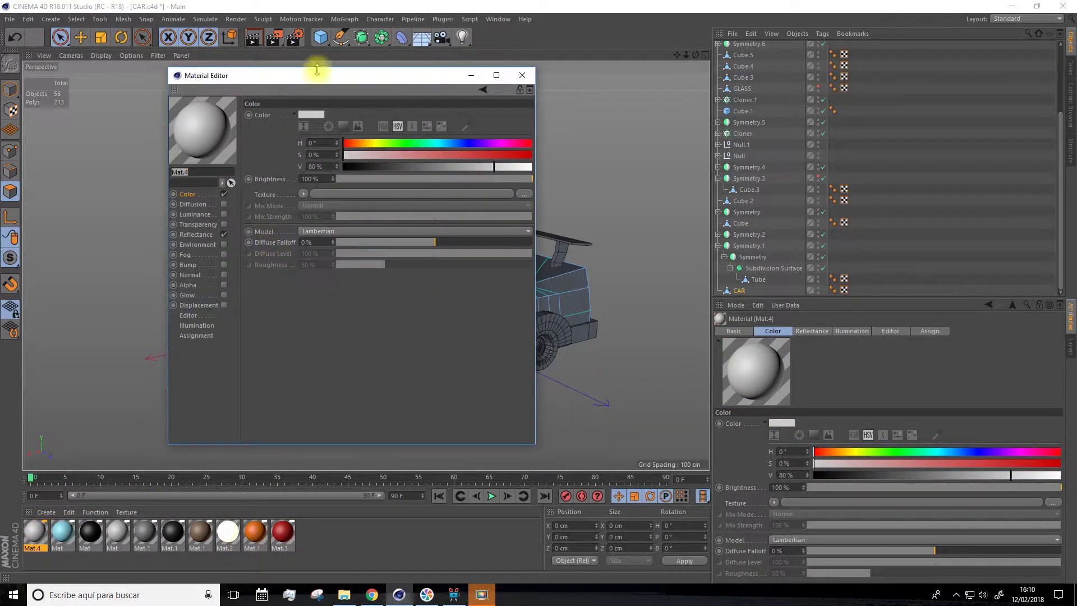
{"action": "left_click_drag", "start_coordinate": [298, 80], "coordinate": [318, 88]}
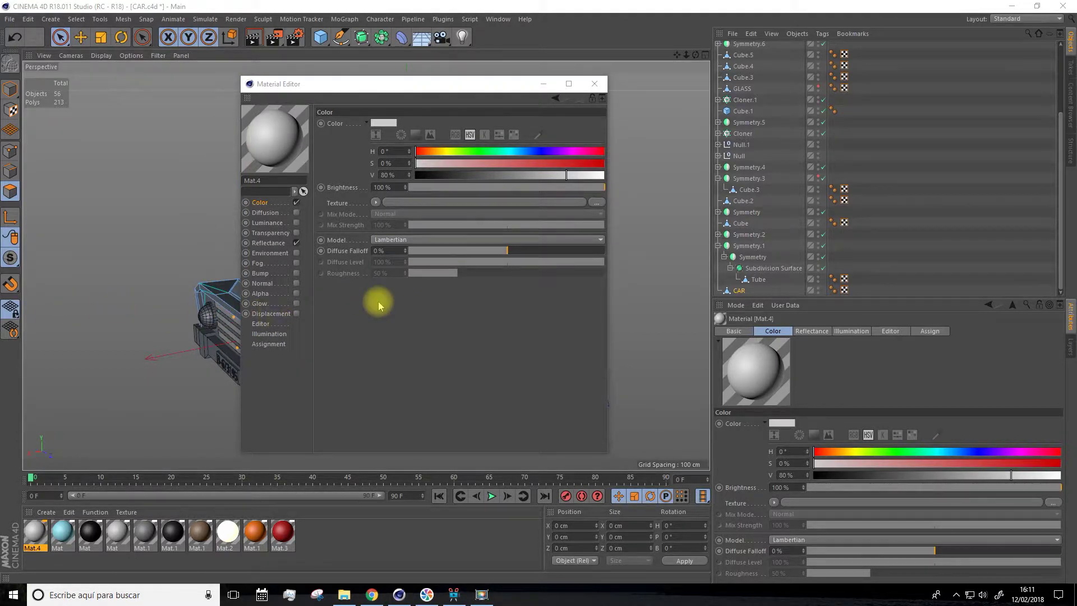
{"action": "left_click", "coordinate": [383, 123]}
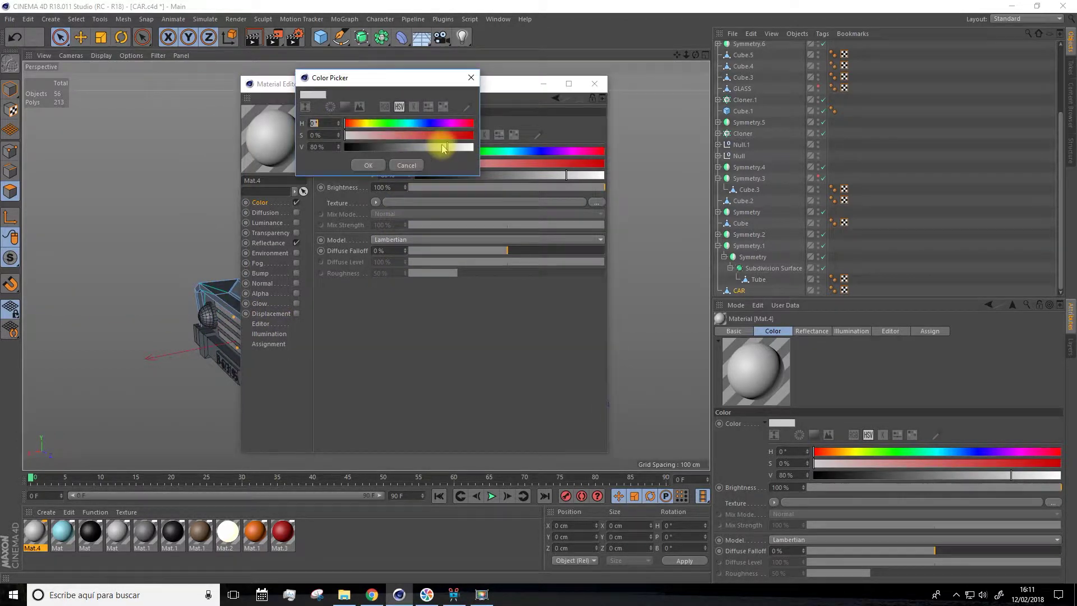
{"action": "left_click", "coordinate": [411, 124]}
{"action": "left_click", "coordinate": [357, 135]}
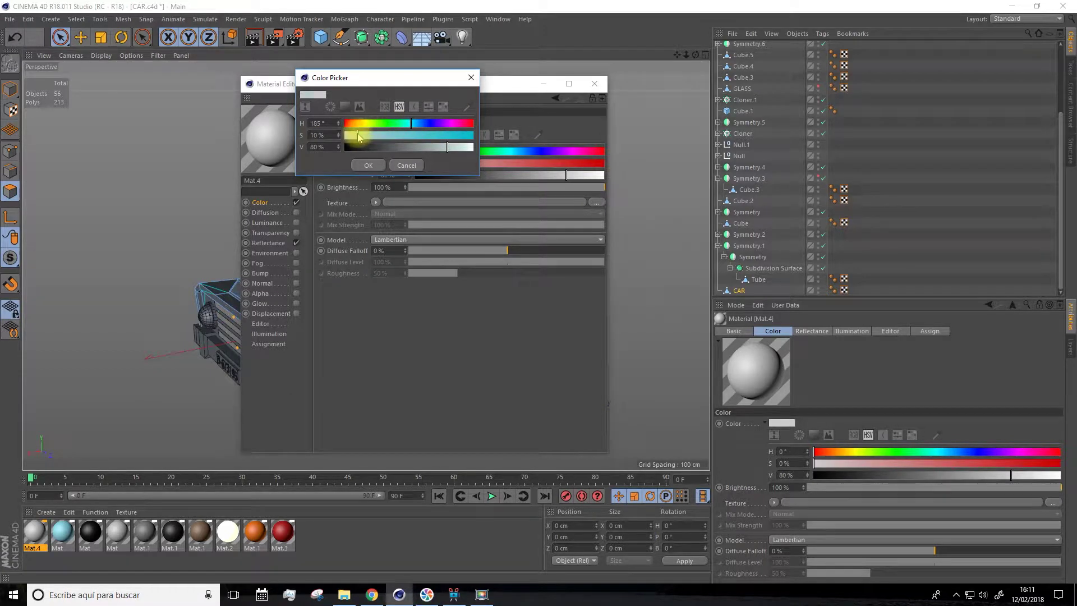
{"action": "left_click", "coordinate": [469, 147]}
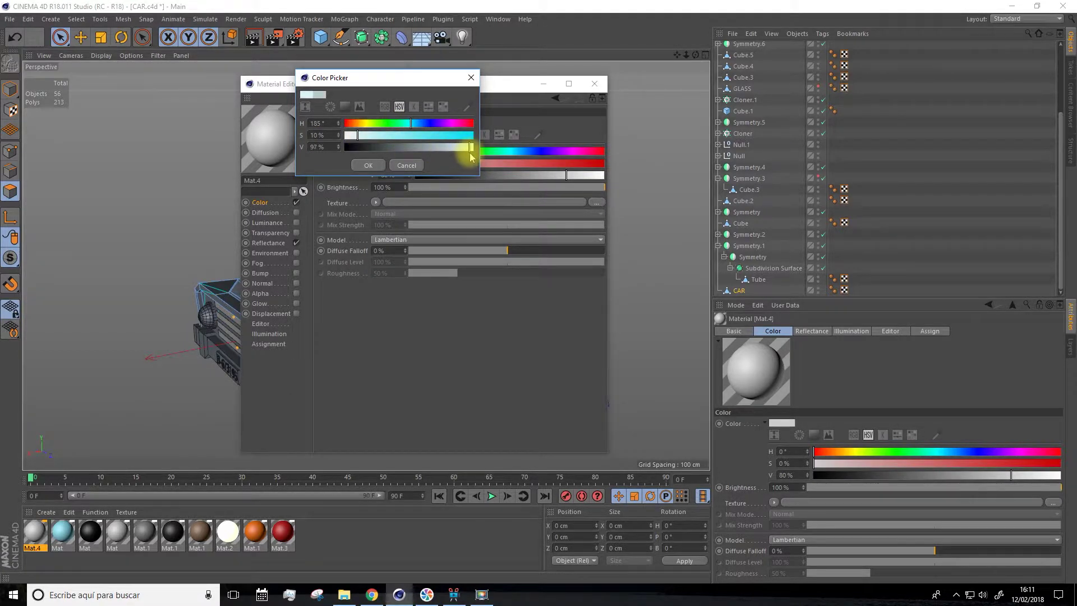
{"action": "left_click", "coordinate": [372, 166]}
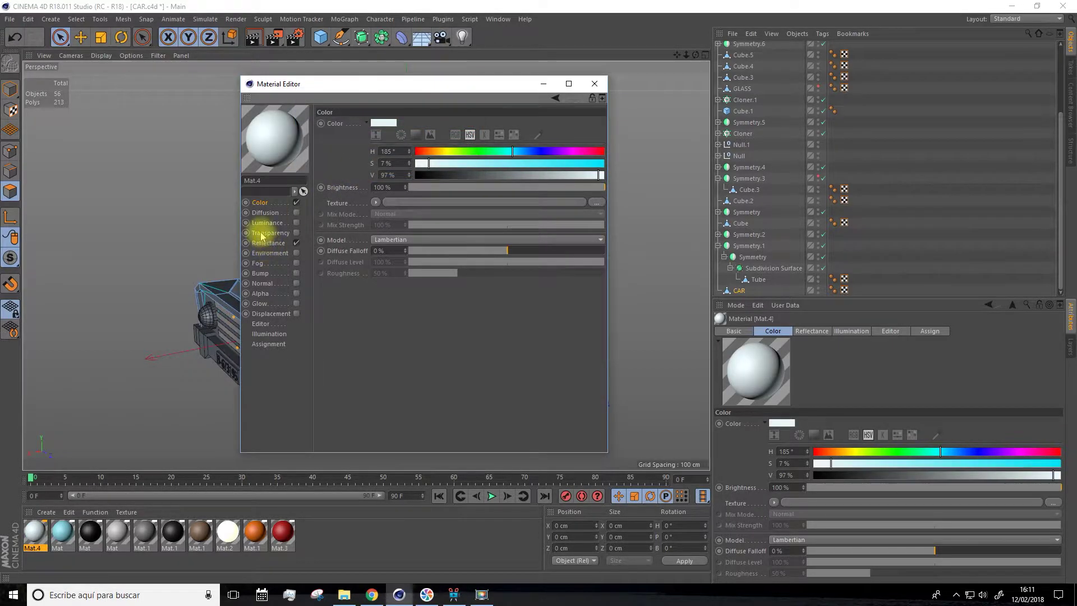
Enable transparency on the pale blue material with 98% brightness and a light cyan color of H 175°, S 15% and V 100%
{"action": "left_click", "coordinate": [285, 233]}
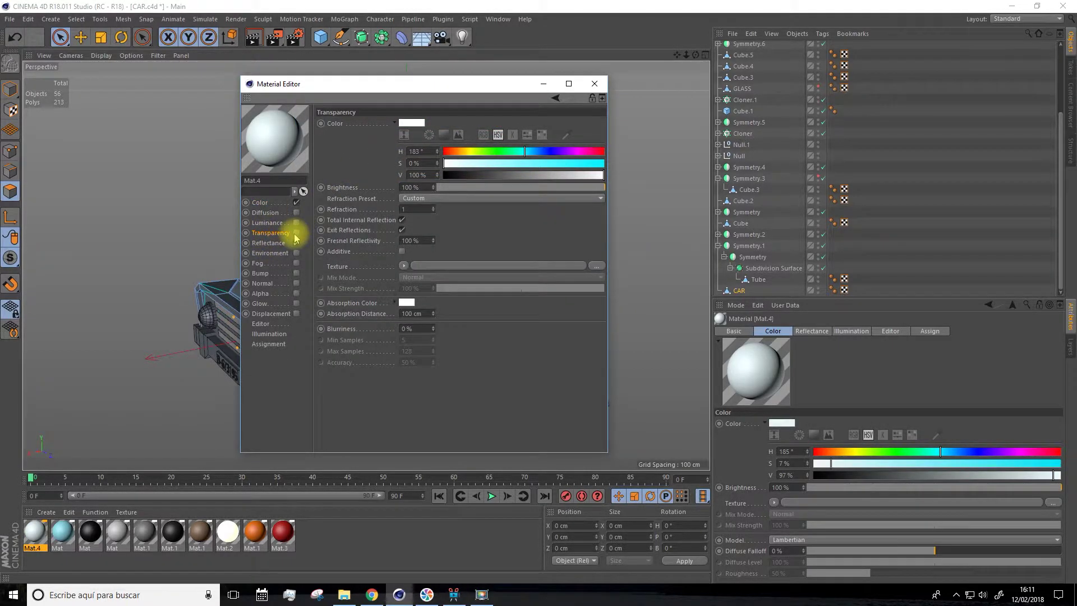
{"action": "left_click", "coordinate": [296, 233]}
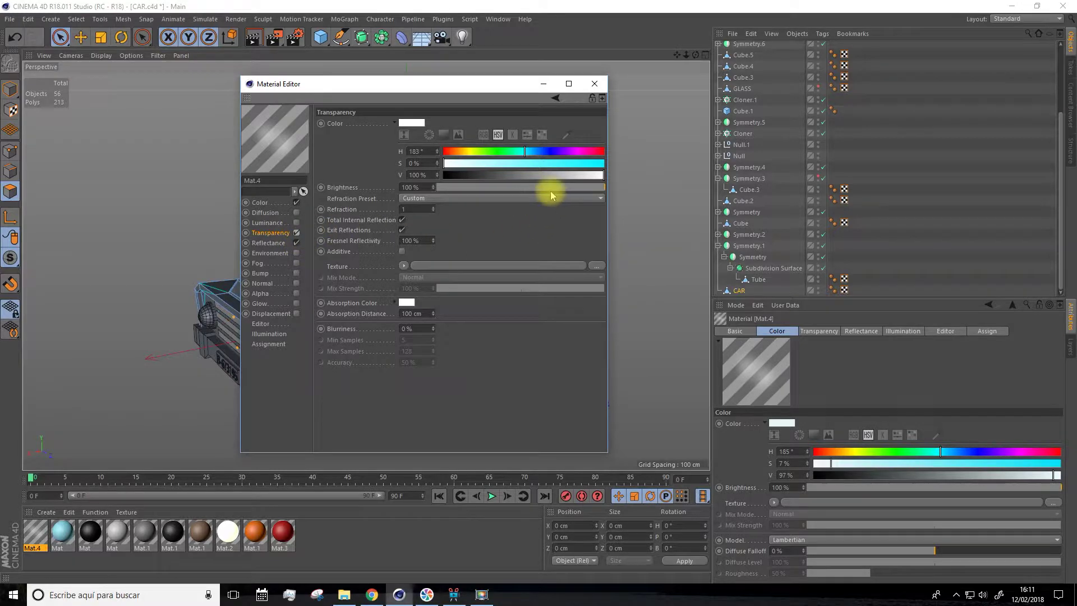
{"action": "left_click_drag", "start_coordinate": [566, 193], "coordinate": [595, 189]}
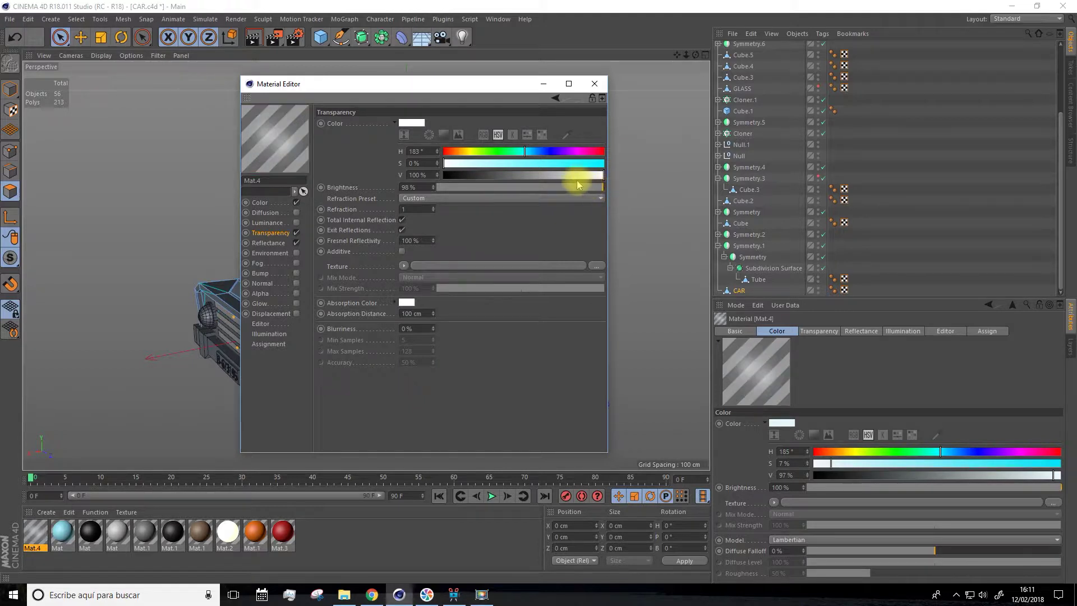
{"action": "left_click", "coordinate": [413, 122]}
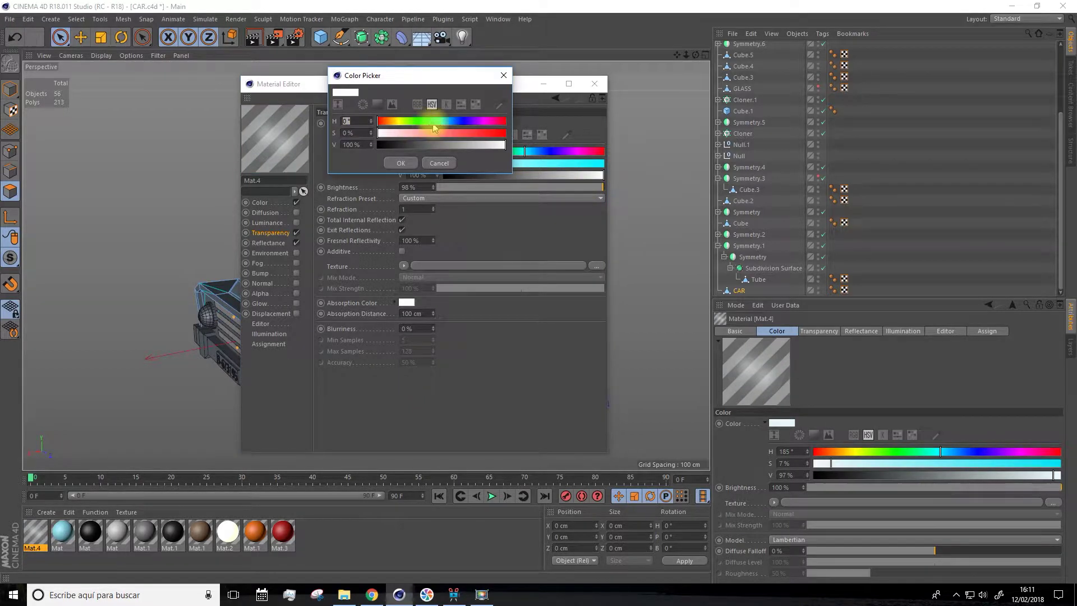
{"action": "left_click", "coordinate": [440, 121]}
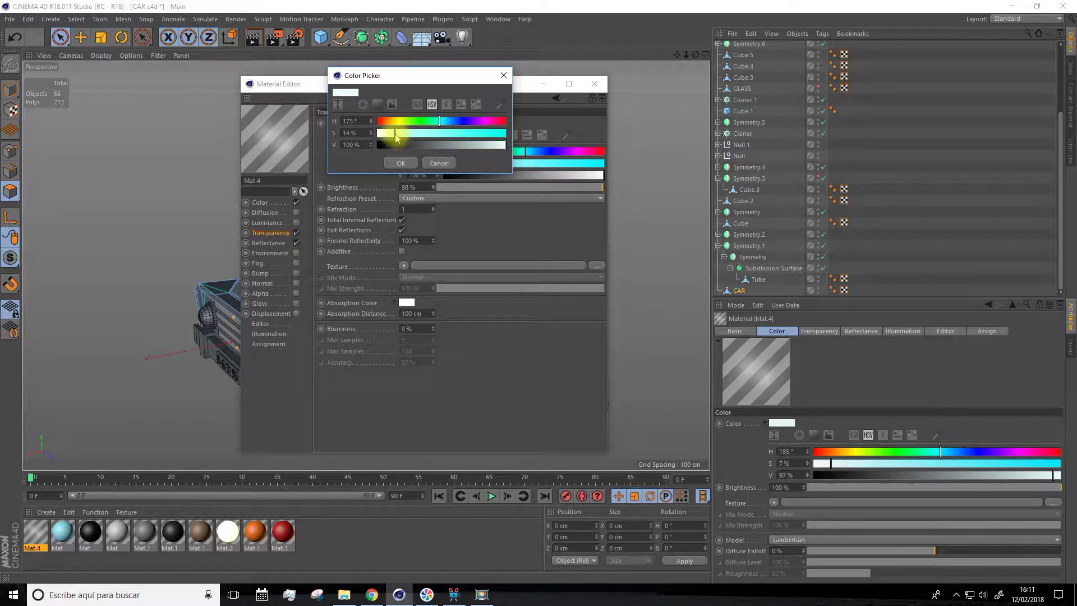
{"action": "left_click", "coordinate": [412, 163]}
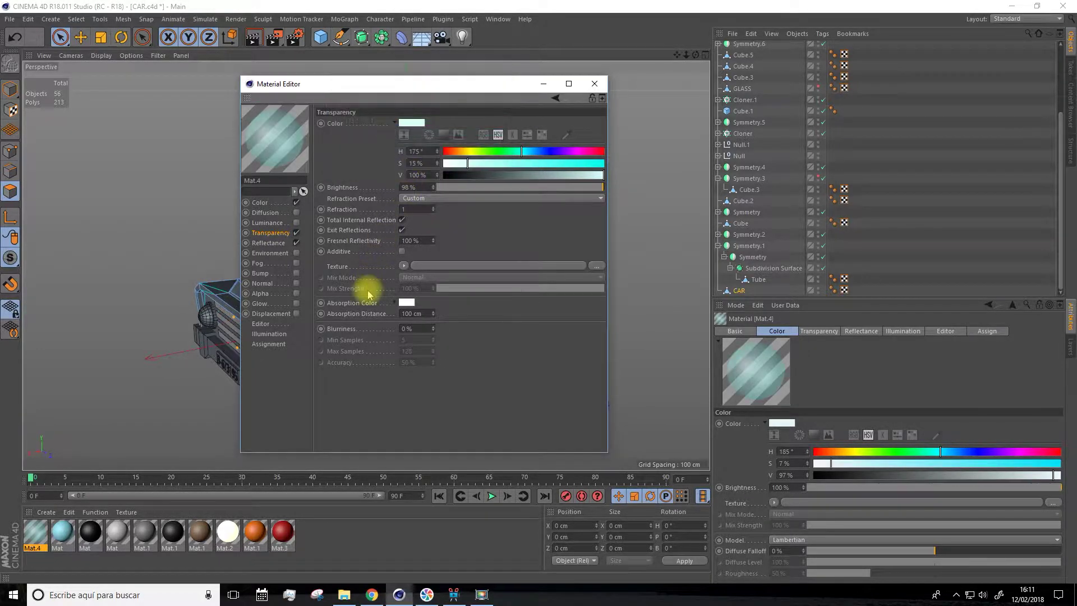
Give the absorption color a very pale cyan tint with H 175° and set the transparency color's saturation to 7%
{"action": "left_click", "coordinate": [405, 303]}
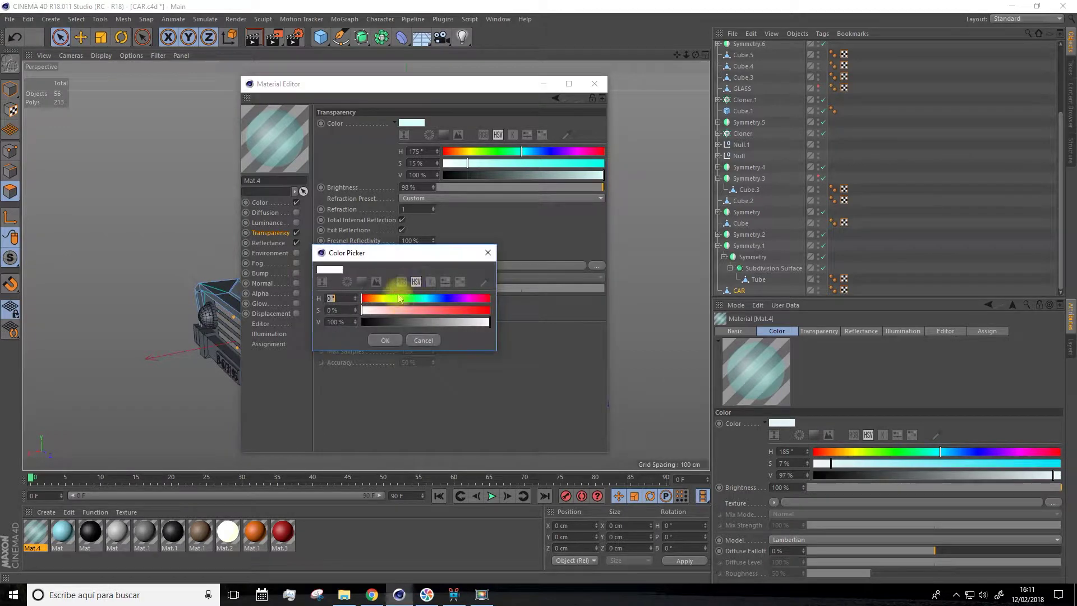
{"action": "type", "text": "175"}
{"action": "key", "text": "Return"}
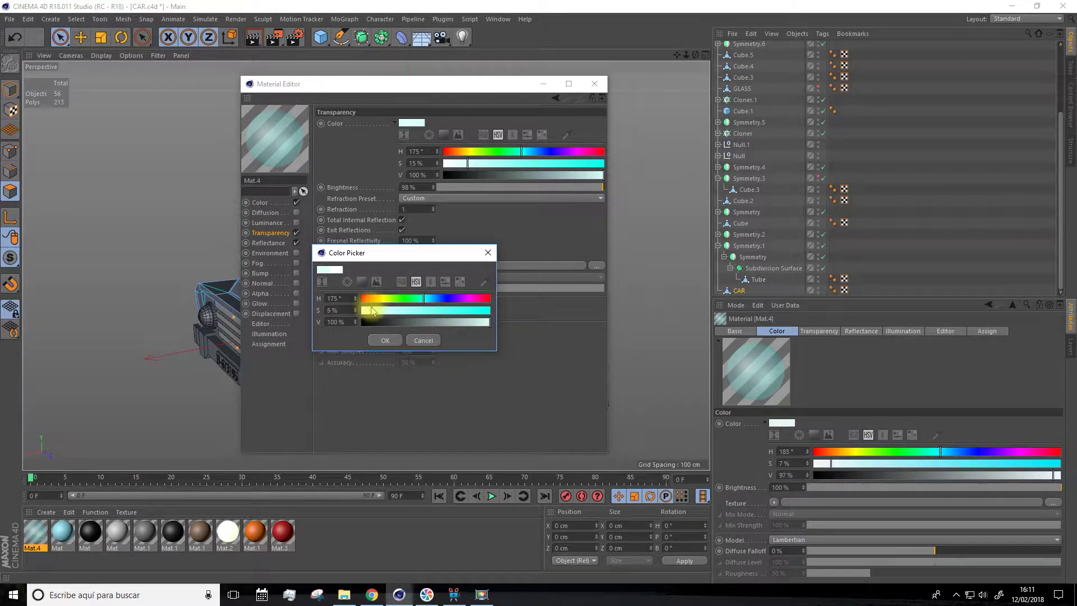
{"action": "left_click", "coordinate": [385, 340]}
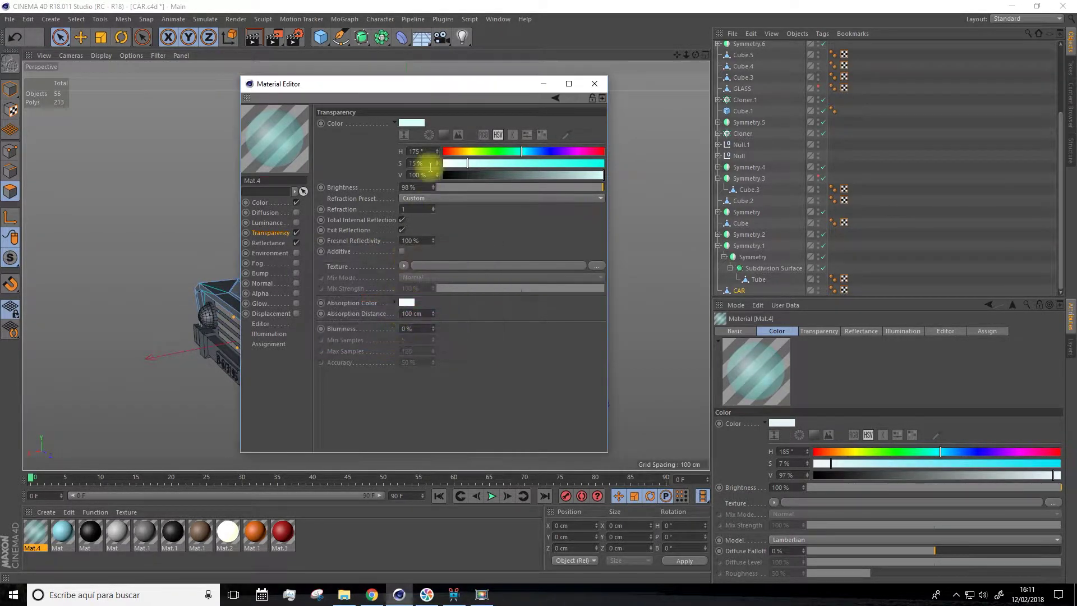
{"action": "left_click", "coordinate": [412, 123]}
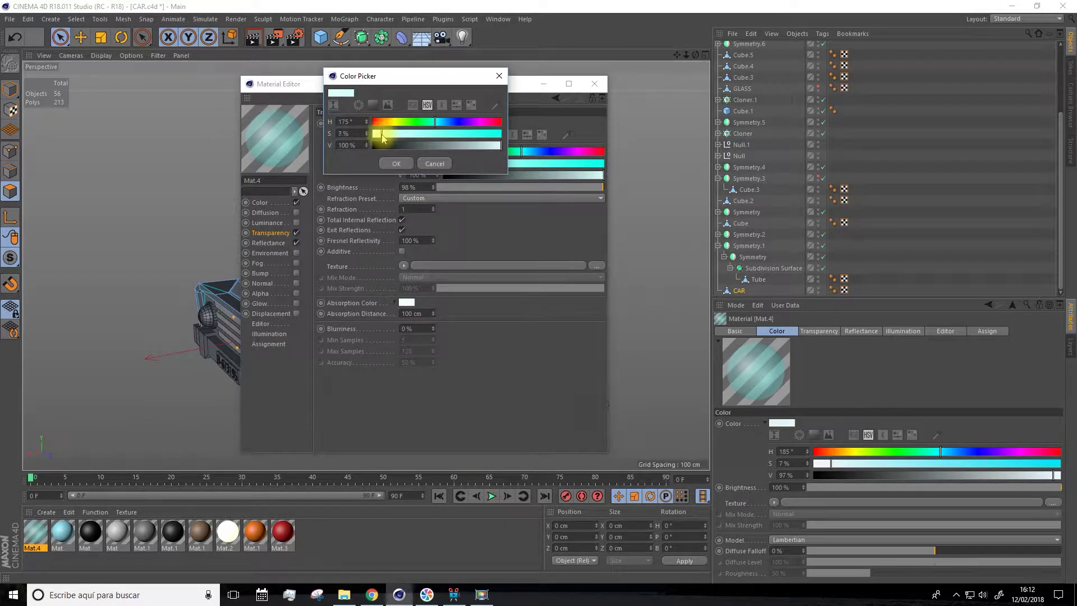
{"action": "left_click", "coordinate": [395, 163]}
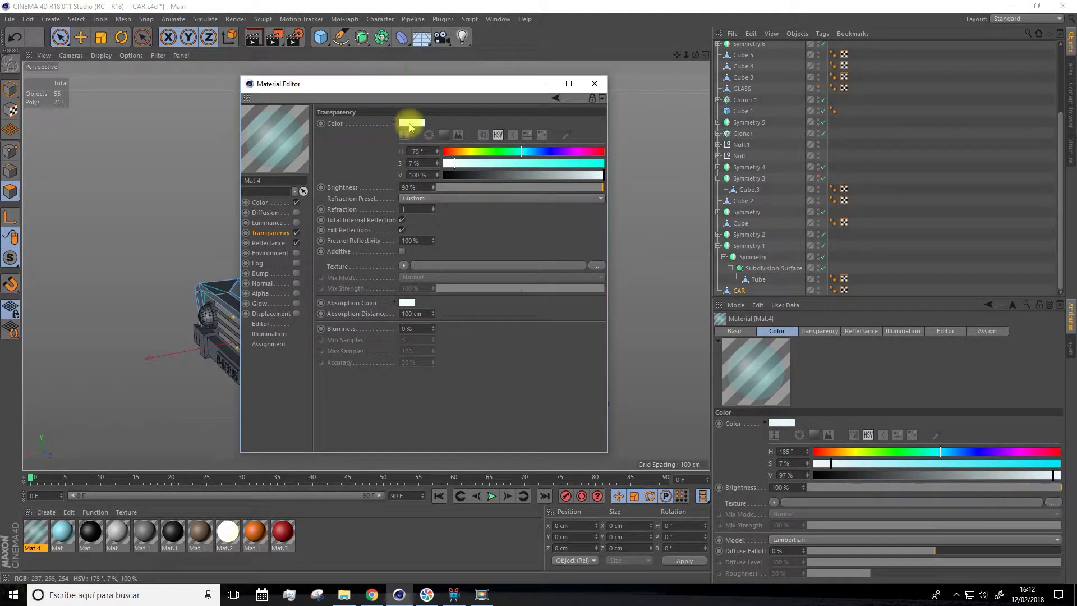
Add a Reflection (Legacy) layer to the glass material with 6% roughness and 98% reflection strength
{"action": "left_click", "coordinate": [266, 243]}
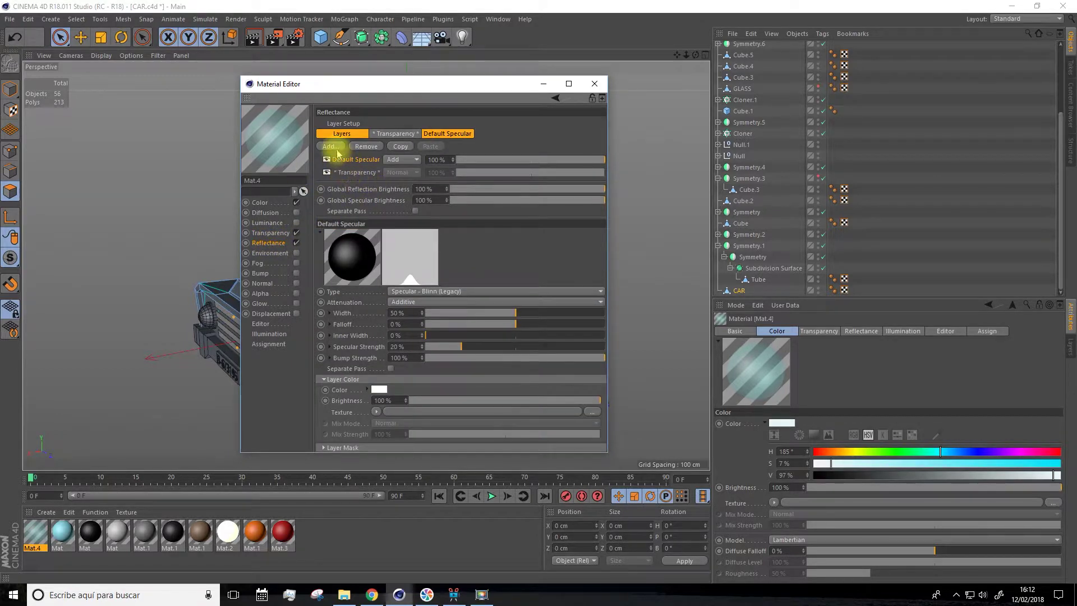
{"action": "left_click", "coordinate": [329, 146]}
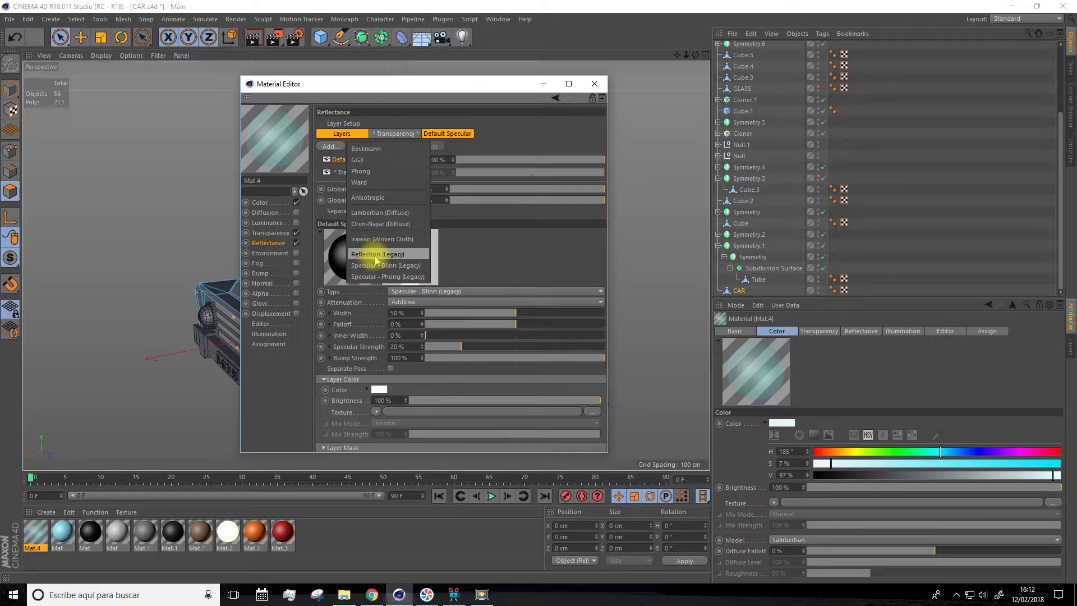
{"action": "left_click", "coordinate": [376, 255]}
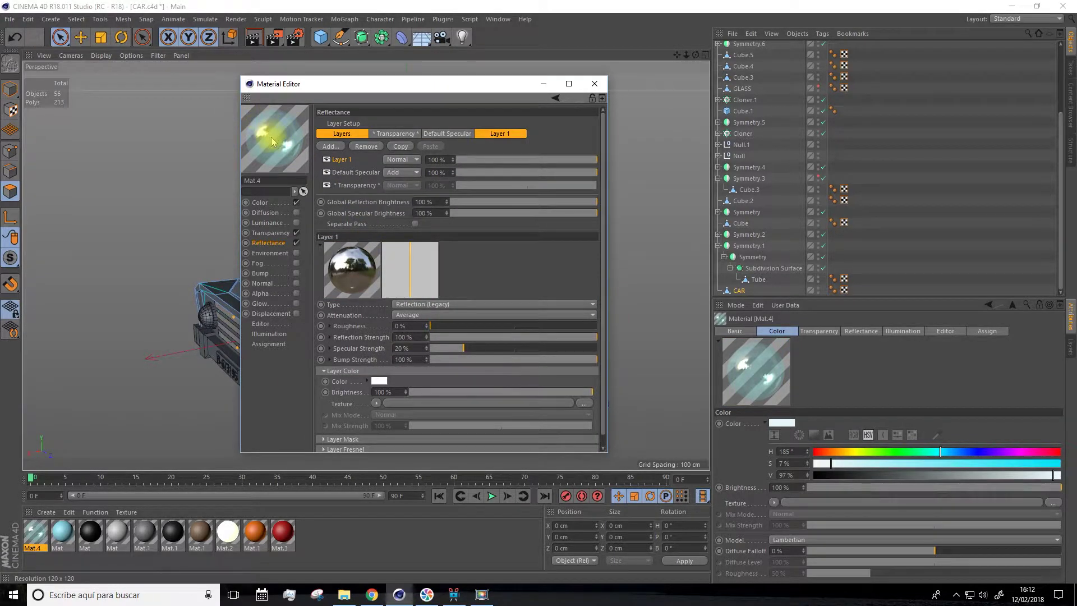
{"action": "left_click_drag", "start_coordinate": [439, 326], "coordinate": [443, 329]}
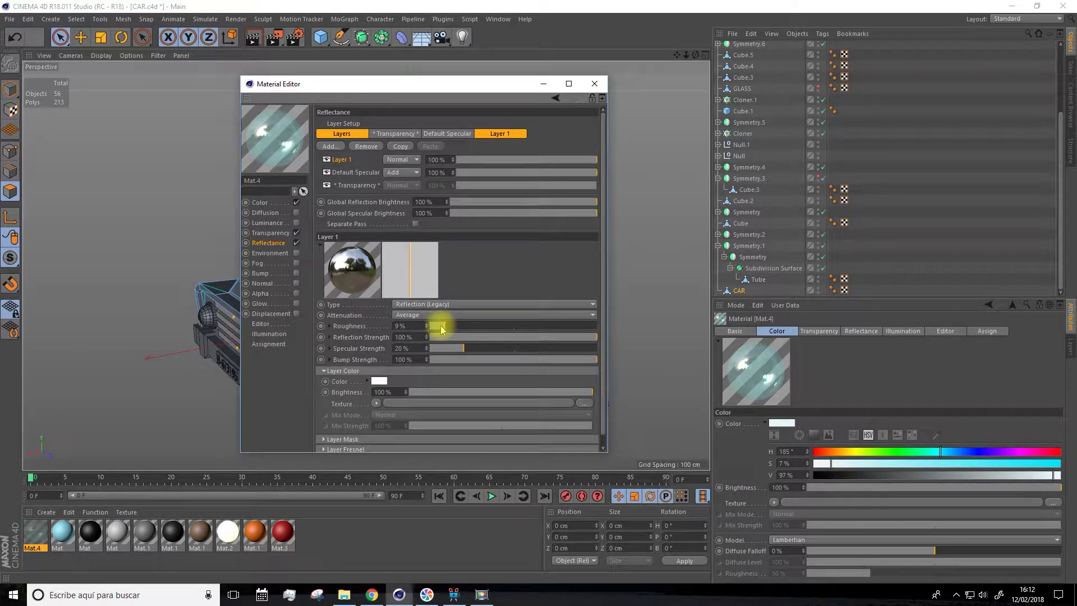
{"action": "left_click_drag", "start_coordinate": [449, 331], "coordinate": [443, 331]}
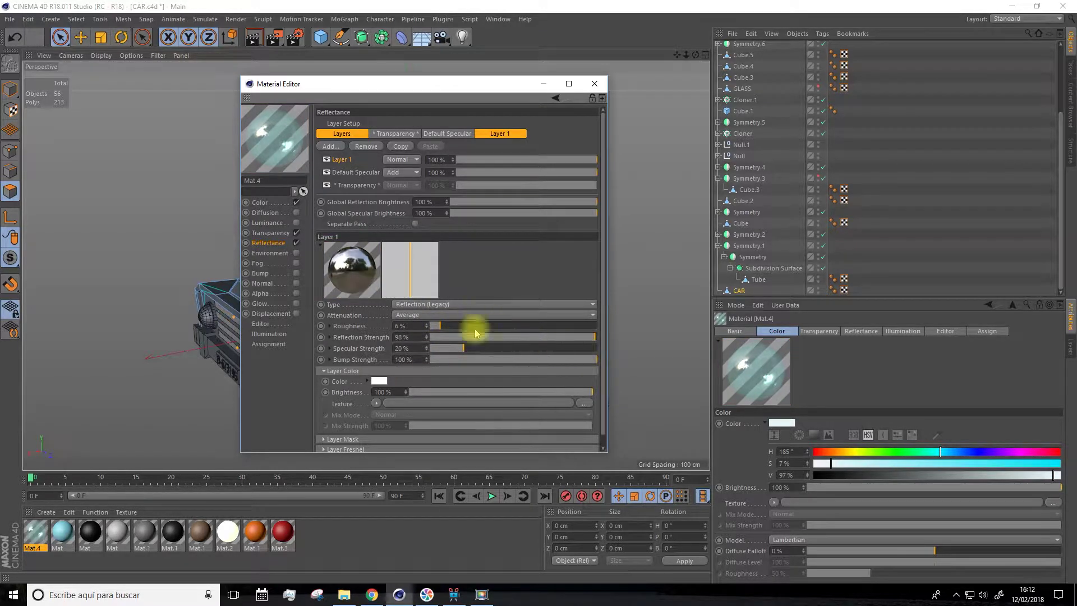
{"action": "left_click", "coordinate": [594, 85]}
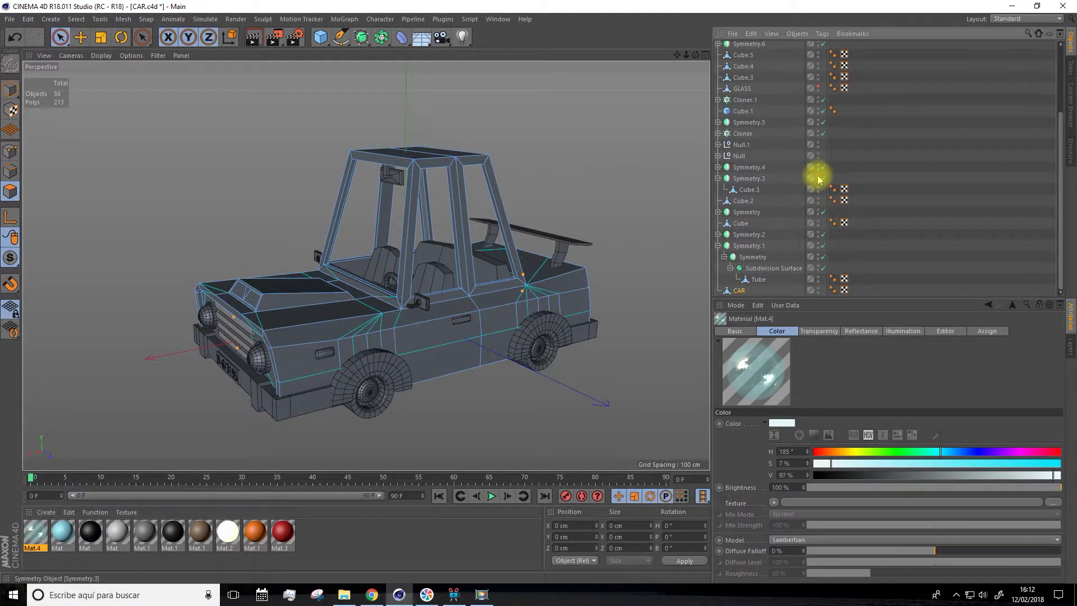
Make the GLASS object visible and apply the light blue material to the CAR body
{"action": "left_click_drag", "start_coordinate": [435, 389], "coordinate": [818, 148]}
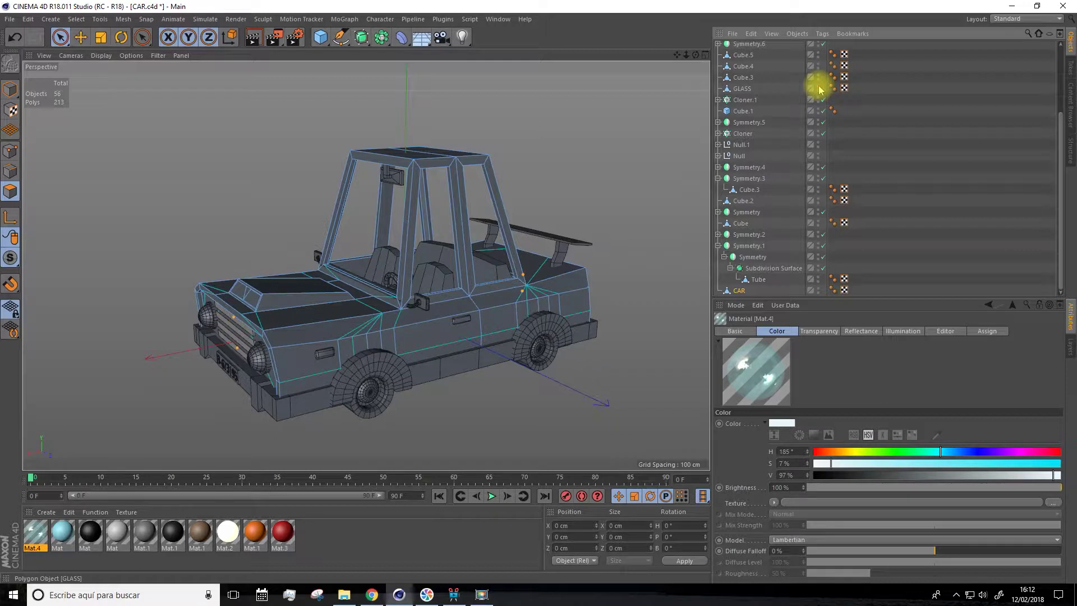
{"action": "left_click_drag", "start_coordinate": [819, 93], "coordinate": [811, 90]}
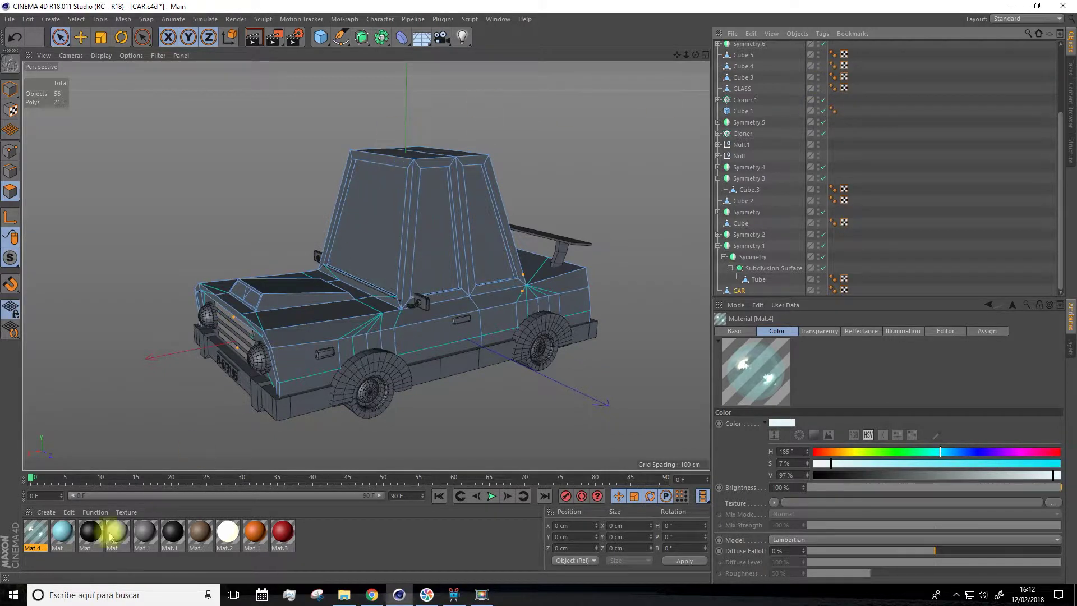
{"action": "left_click_drag", "start_coordinate": [180, 398], "coordinate": [344, 380]}
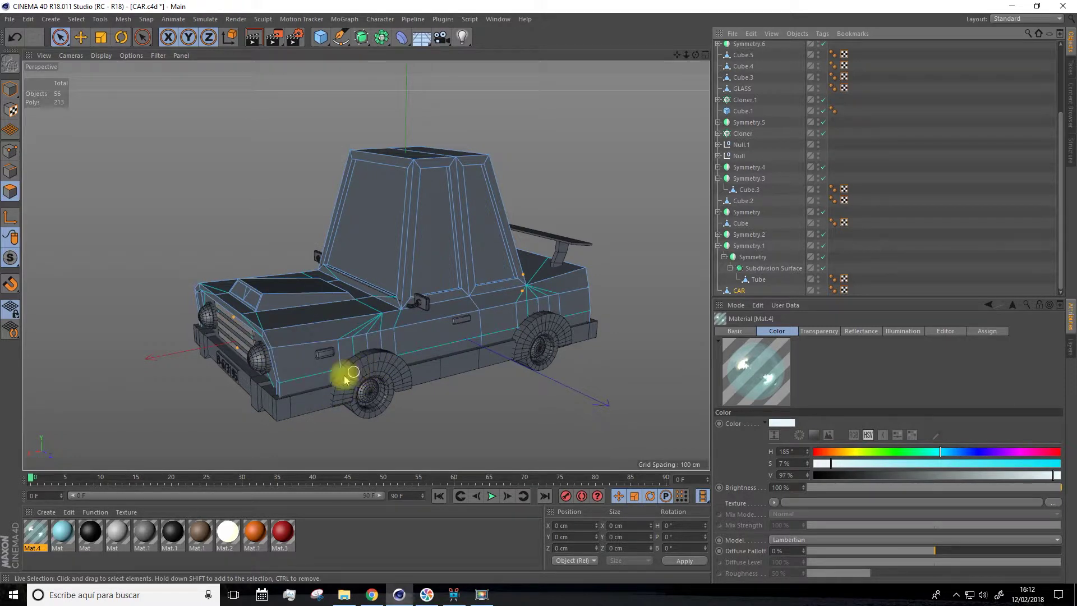
{"action": "left_click", "coordinate": [66, 535]}
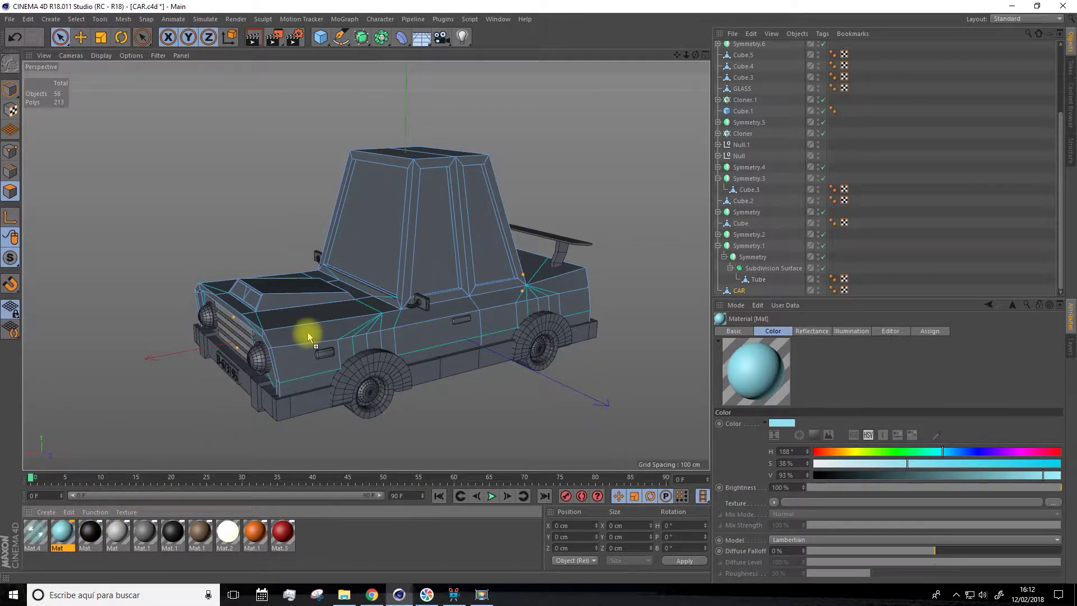
{"action": "left_click_drag", "start_coordinate": [307, 332], "coordinate": [308, 332]}
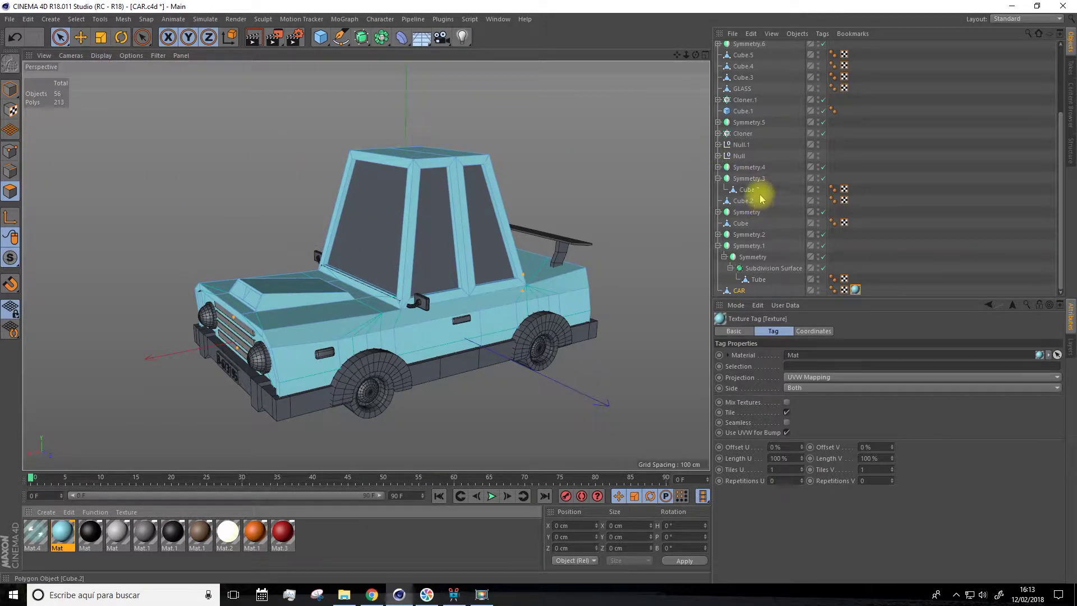
Hide the GLASS object and select the CAR body's cabin pillar, roof frame and windshield base polygons
{"action": "left_click", "coordinate": [818, 87]}
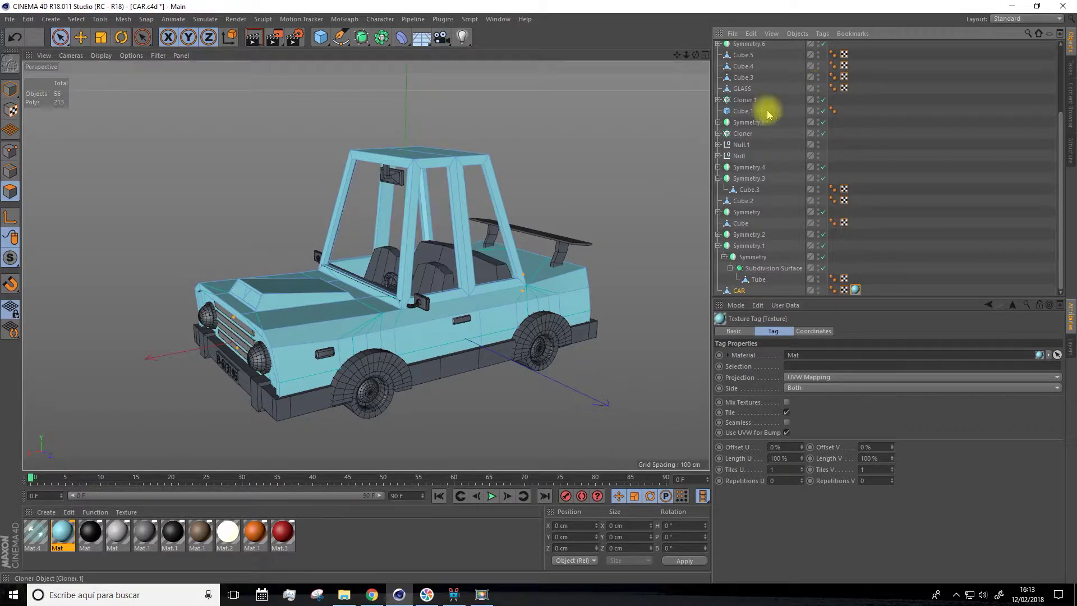
{"action": "left_click", "coordinate": [377, 215], "text": "shift"}
{"action": "left_click", "coordinate": [341, 203], "text": "shift"}
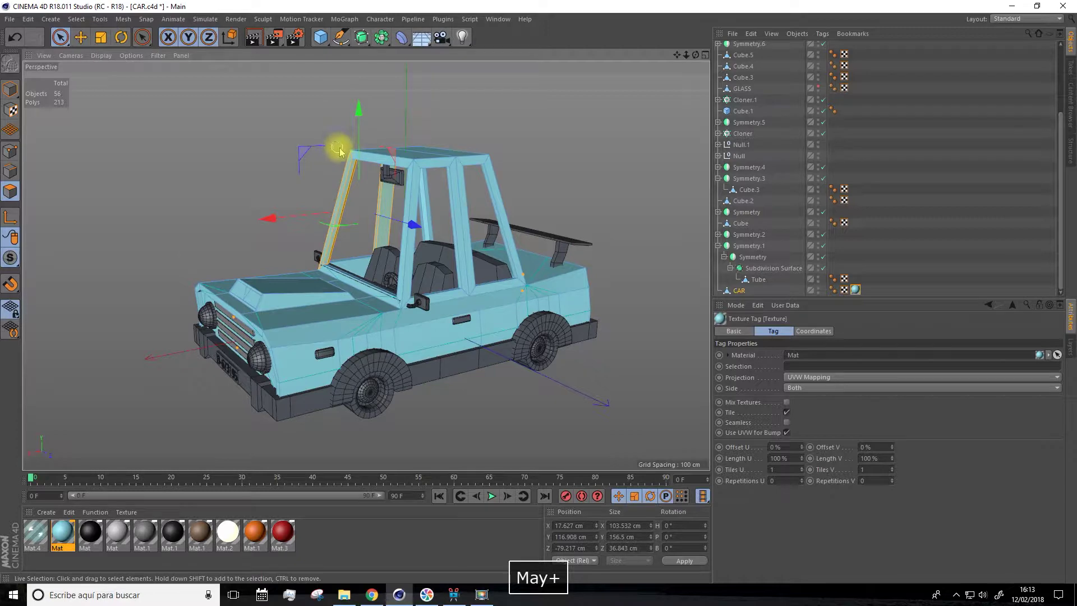
{"action": "left_click", "coordinate": [374, 157], "text": "shift"}
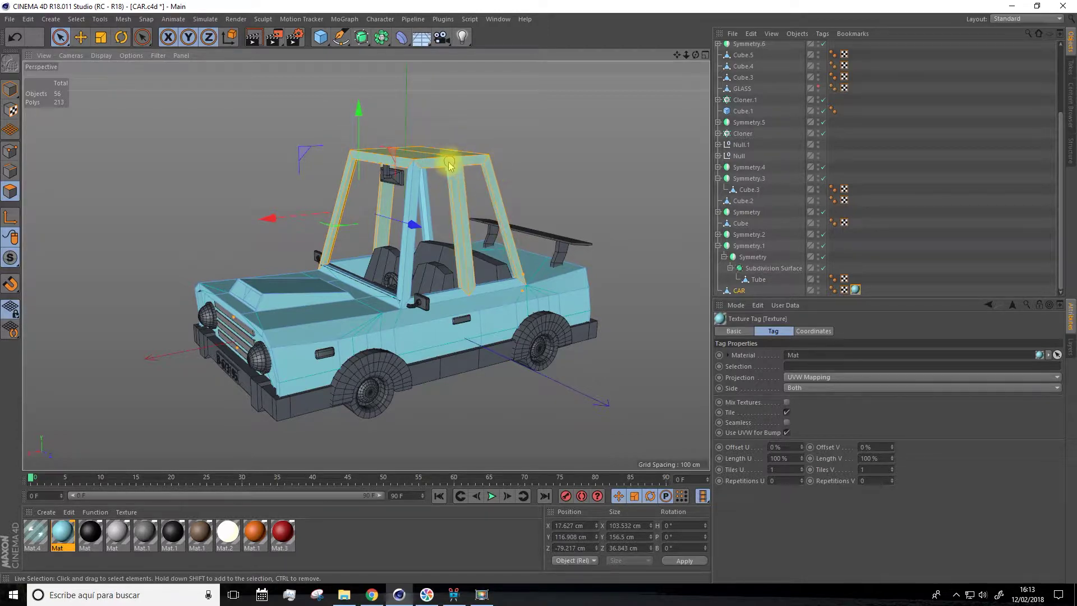
{"action": "scroll", "coordinate": [357, 259], "scroll_direction": "up", "scroll_amount": 5}
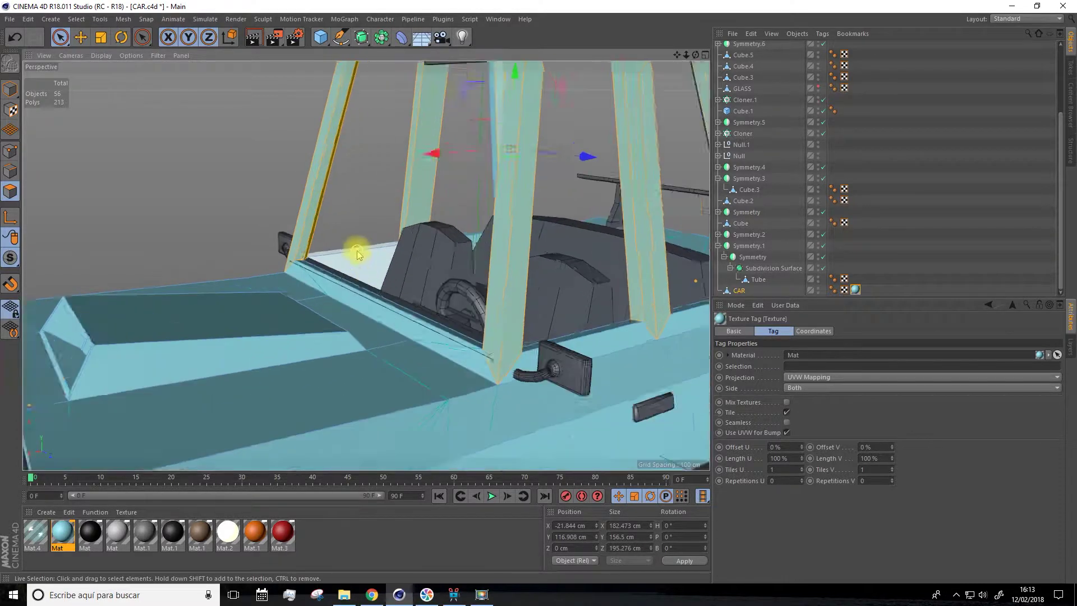
{"action": "left_click", "coordinate": [314, 278], "text": "shift"}
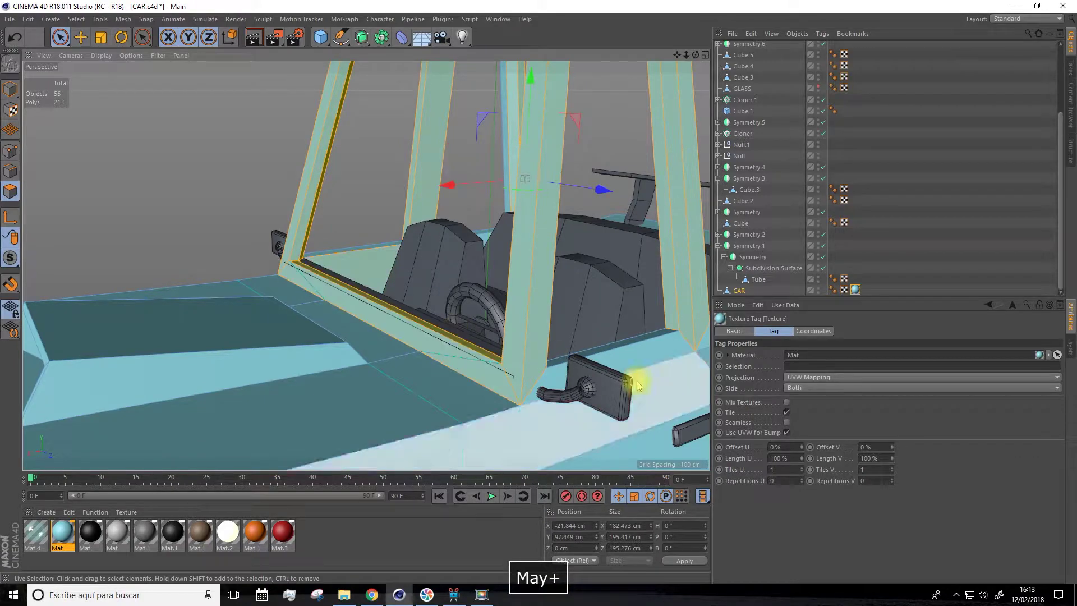
Add the side window sill polygons and the center pillar on the car's other side to the selection
{"action": "left_click_drag", "start_coordinate": [481, 264], "coordinate": [680, 233], "text": "alt"}
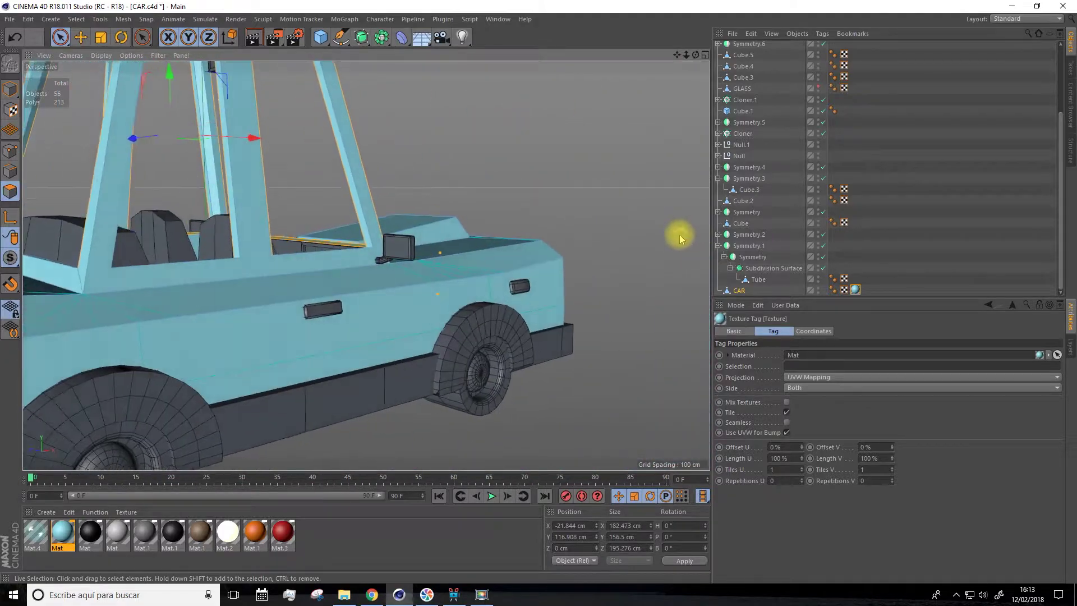
{"action": "scroll", "coordinate": [356, 240], "scroll_direction": "up", "scroll_amount": 3}
{"action": "mouse_move", "coordinate": [279, 258]}
{"action": "left_mouse_down", "text": "alt"}
{"action": "mouse_move", "coordinate": [212, 240]}
{"action": "mouse_move", "coordinate": [288, 247]}
{"action": "left_mouse_up", "text": "alt"}
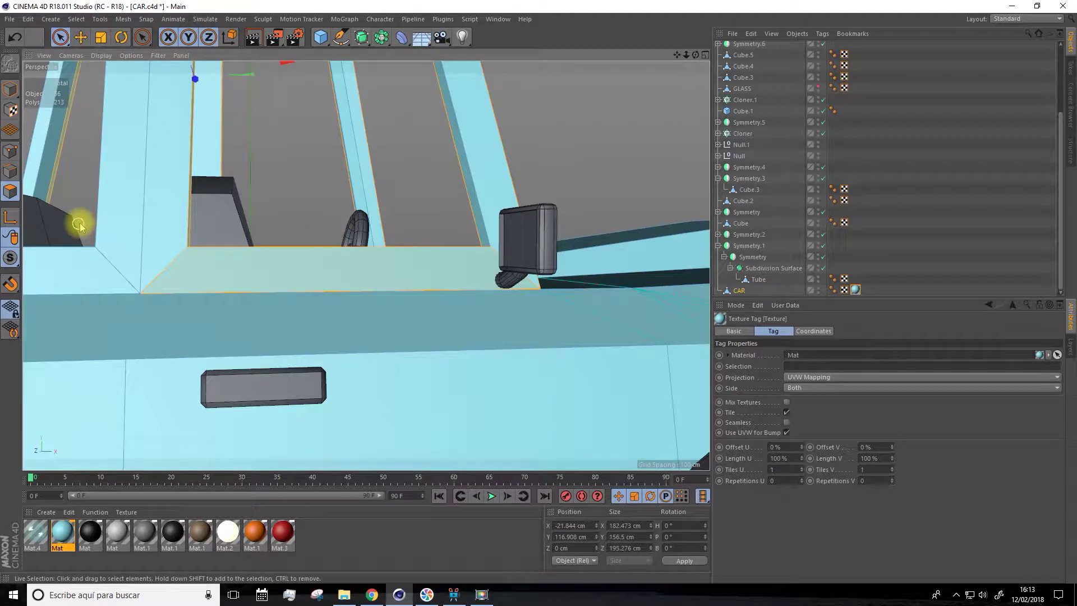
{"action": "left_click", "coordinate": [79, 247], "text": "shift"}
{"action": "left_click", "coordinate": [98, 167], "text": "shift"}
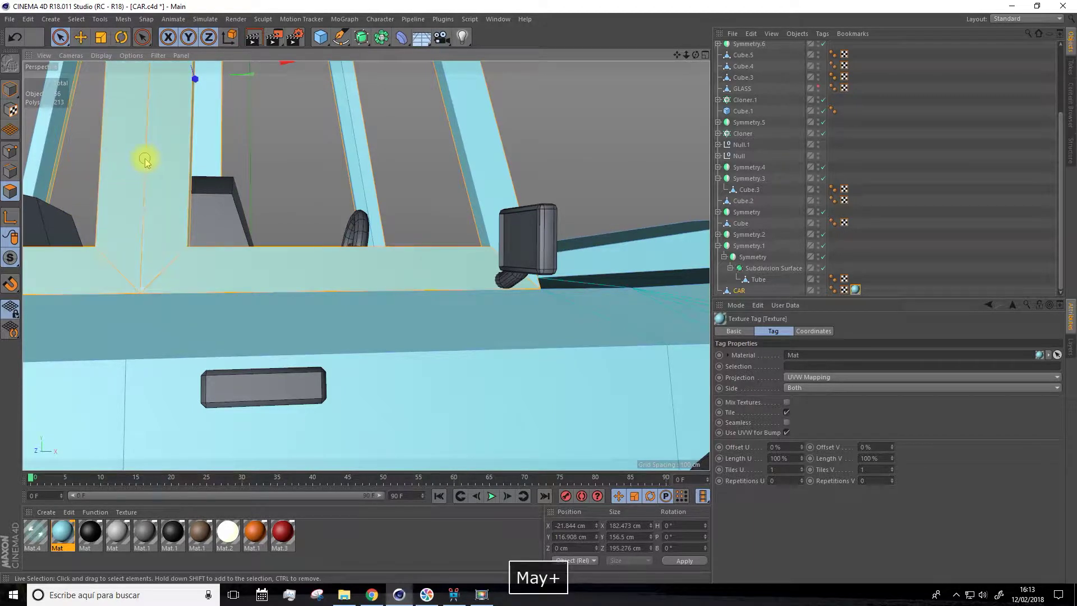
Turn off Only Select Visible Elements for the Live Selection tool
{"action": "left_click_drag", "start_coordinate": [145, 161], "coordinate": [233, 143], "text": "alt"}
{"action": "scroll", "coordinate": [255, 140], "scroll_direction": "down", "scroll_amount": 8}
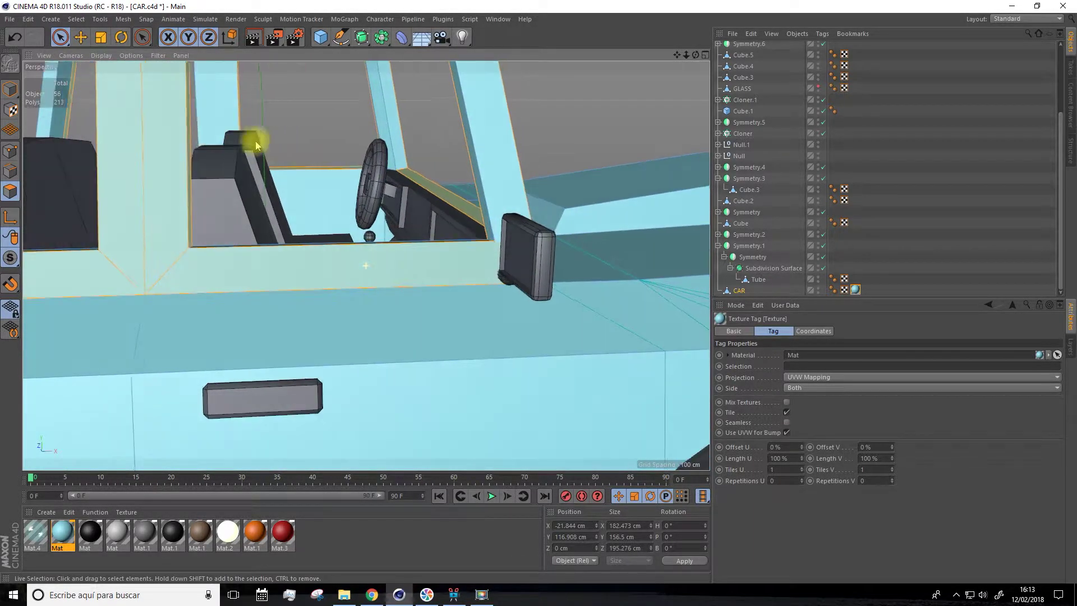
{"action": "left_click_drag", "start_coordinate": [281, 168], "coordinate": [412, 161], "text": "alt"}
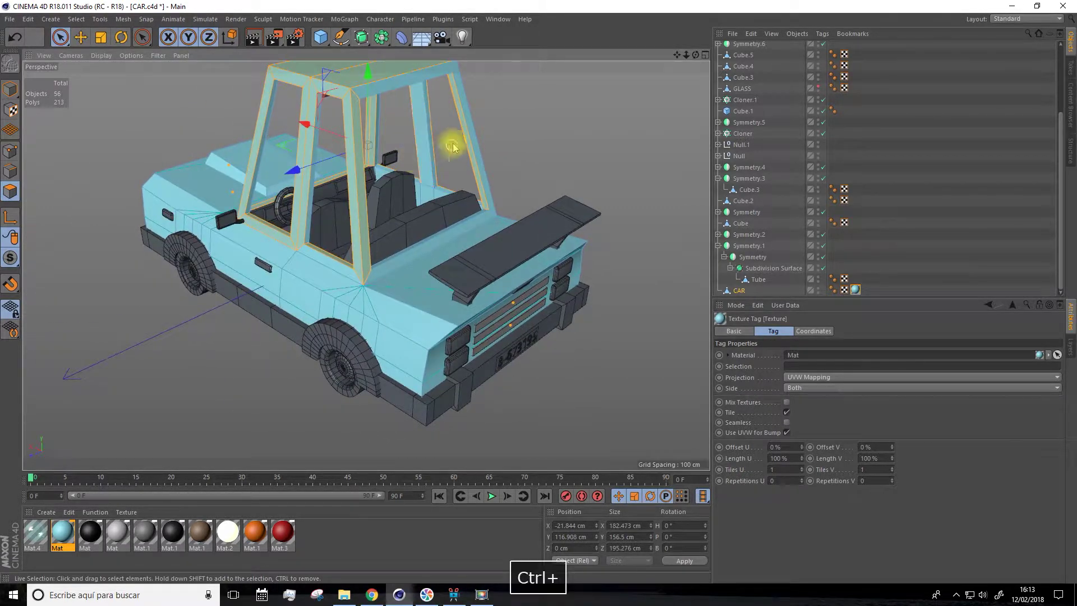
{"action": "scroll", "coordinate": [441, 140], "scroll_direction": "up", "scroll_amount": 5, "text": "ctrl"}
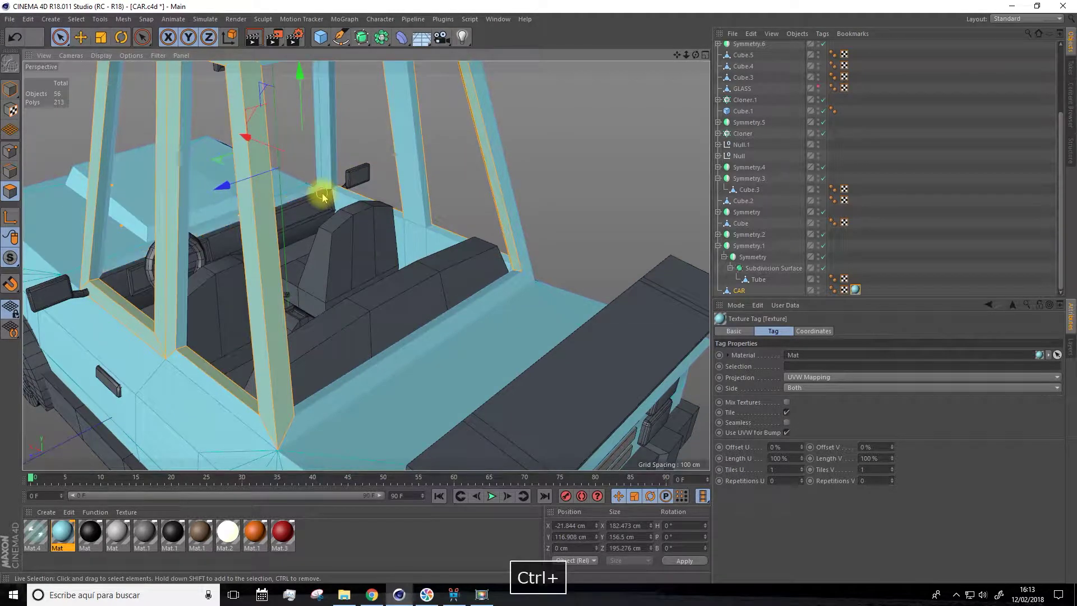
{"action": "left_click_drag", "start_coordinate": [320, 194], "coordinate": [397, 183], "text": "alt"}
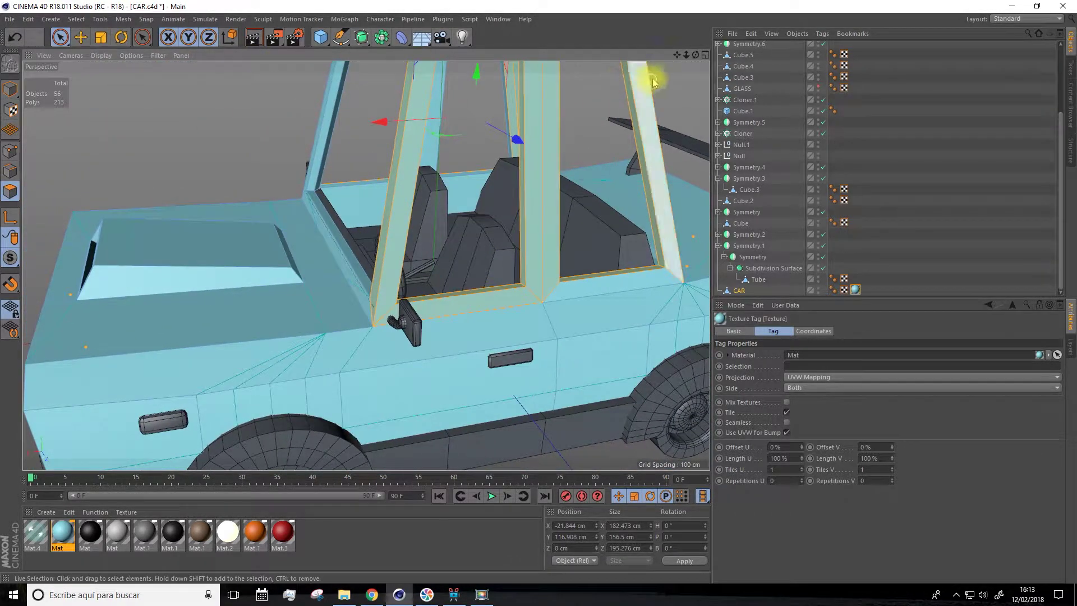
{"action": "left_click", "coordinate": [61, 38]}
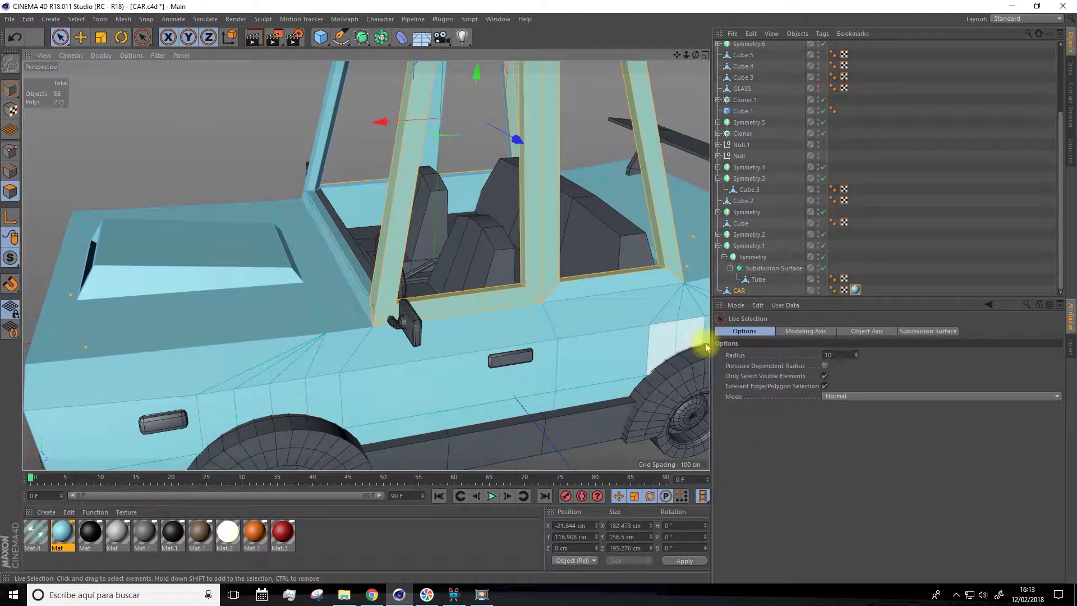
{"action": "left_click", "coordinate": [824, 376]}
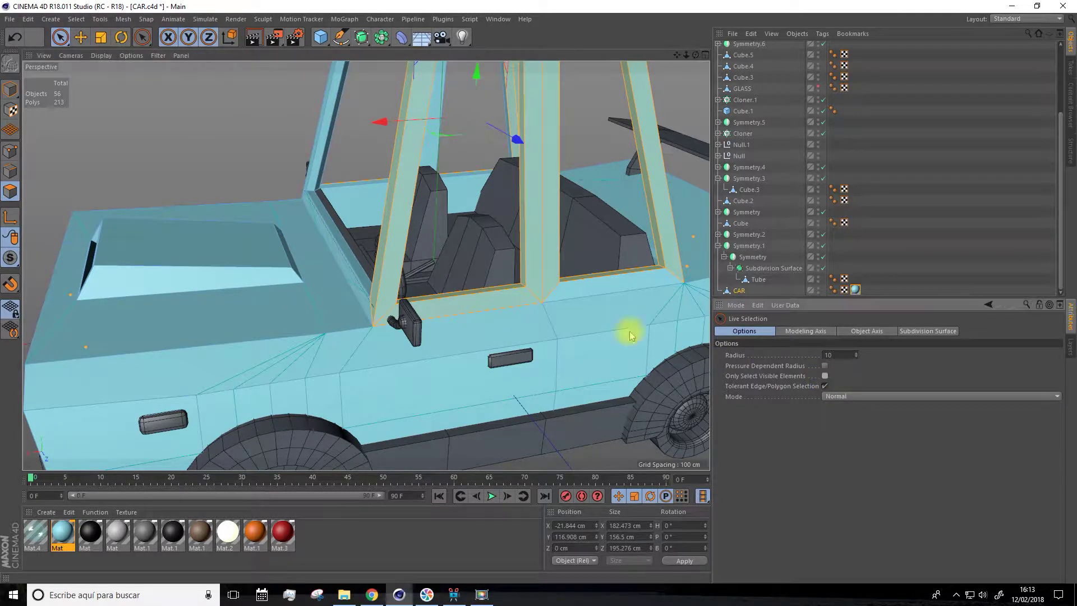
{"action": "scroll", "coordinate": [413, 192], "scroll_direction": "down", "scroll_amount": 3}
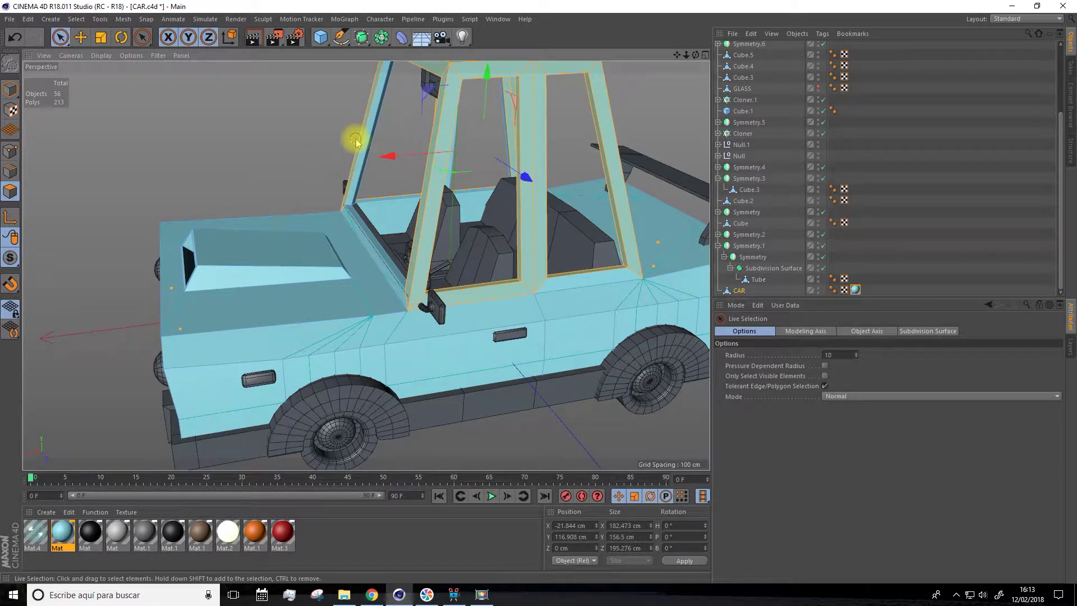
{"action": "right_click_drag", "start_coordinate": [349, 163], "coordinate": [308, 204], "text": "alt"}
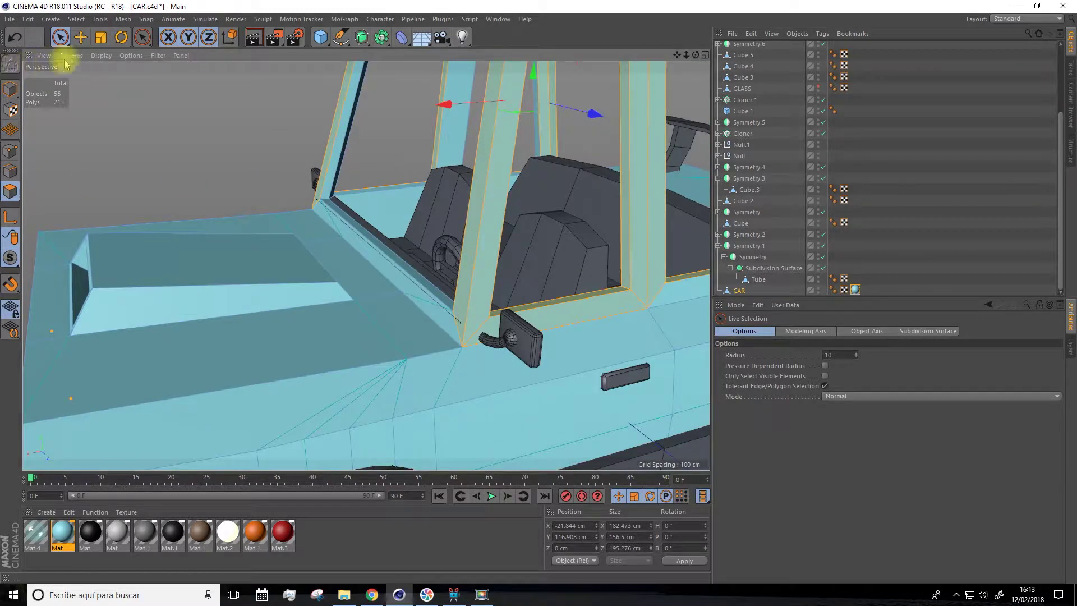
{"action": "left_click", "coordinate": [76, 19]}
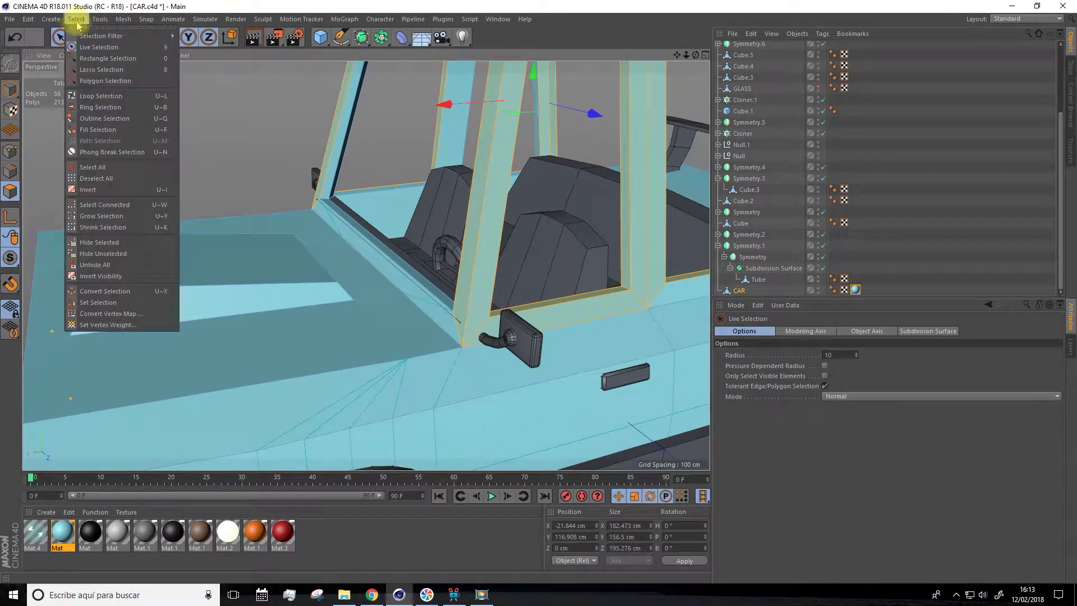
{"action": "left_click", "coordinate": [91, 86]}
{"action": "left_click_drag", "start_coordinate": [404, 191], "coordinate": [429, 202], "text": "alt"}
{"action": "scroll", "coordinate": [429, 202], "scroll_direction": "down", "scroll_amount": 3}
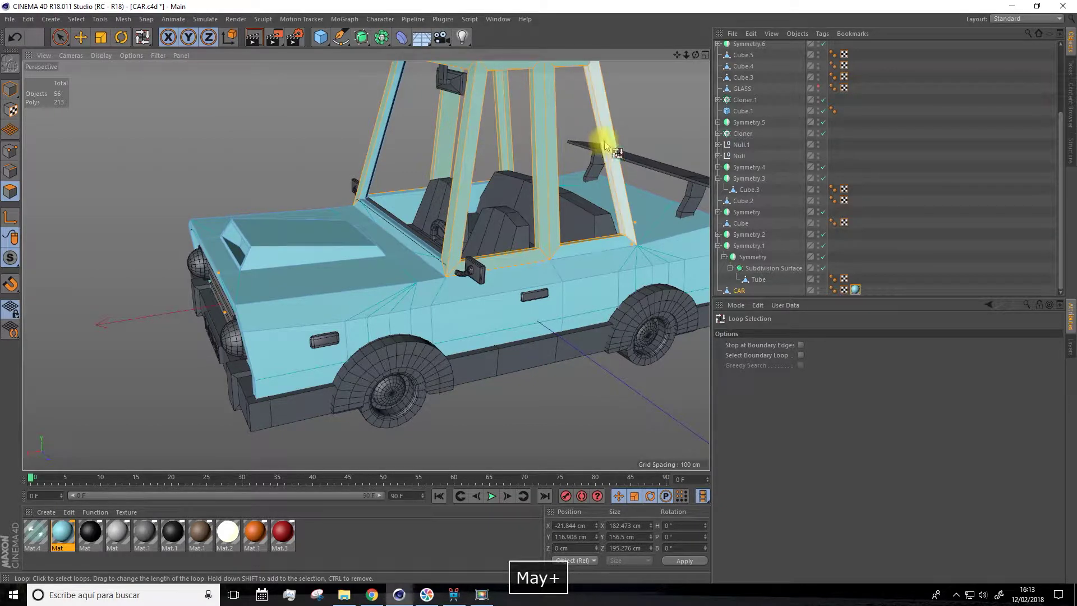
{"action": "left_click_drag", "start_coordinate": [384, 187], "coordinate": [363, 285], "text": "alt"}
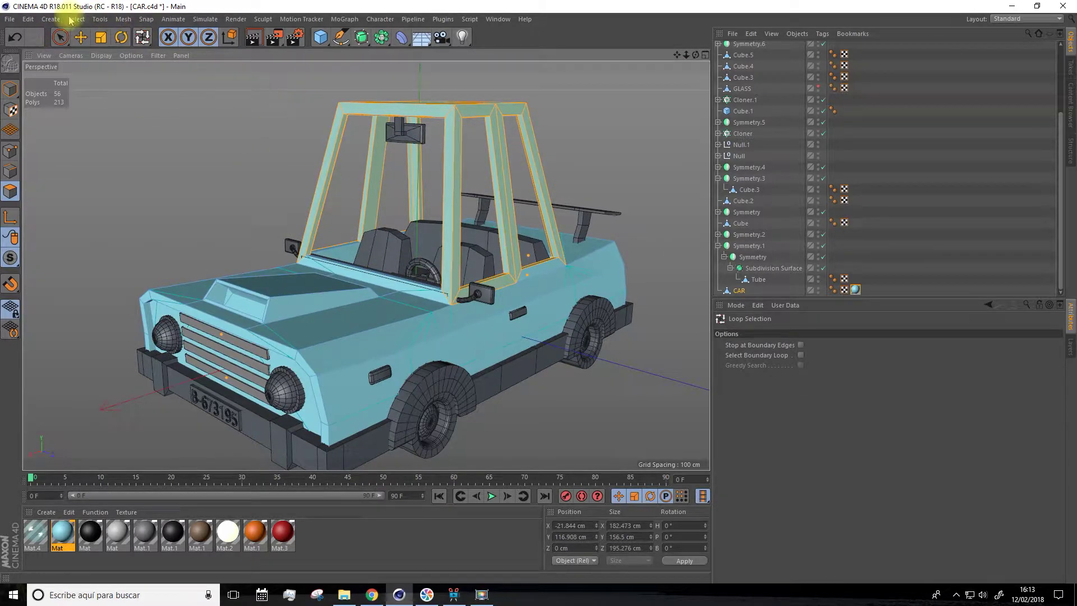
Add the rear window base and remaining side sill polygons of the cabin frame to the selection with Live Selection
{"action": "left_click", "coordinate": [60, 37]}
{"action": "scroll", "coordinate": [423, 312], "scroll_direction": "up", "scroll_amount": 6}
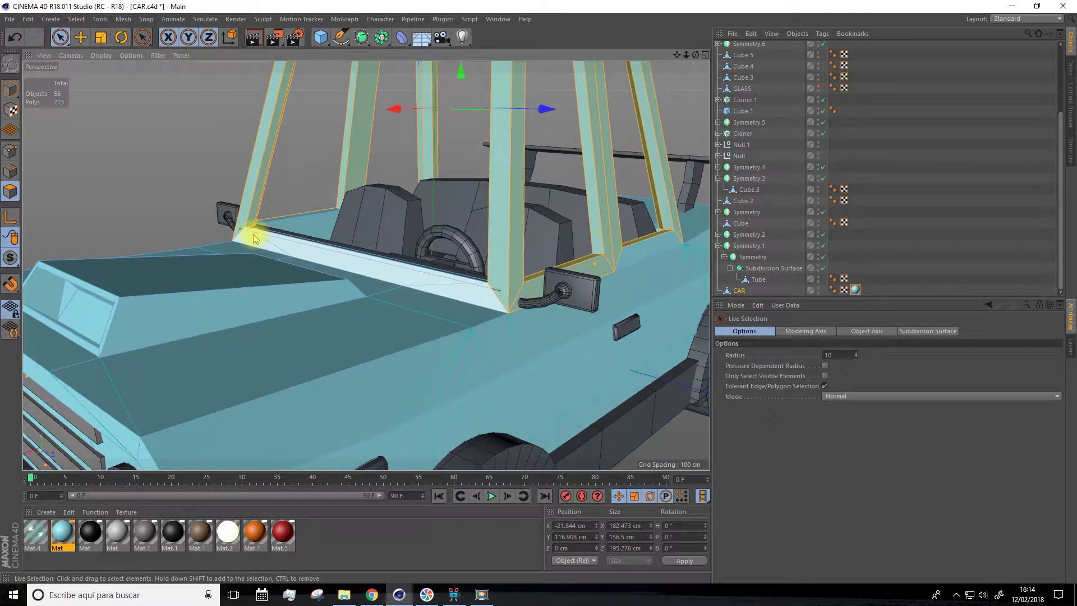
{"action": "left_click_drag", "start_coordinate": [337, 228], "coordinate": [298, 233], "text": "alt"}
{"action": "left_click_drag", "start_coordinate": [224, 264], "coordinate": [146, 271], "text": "alt"}
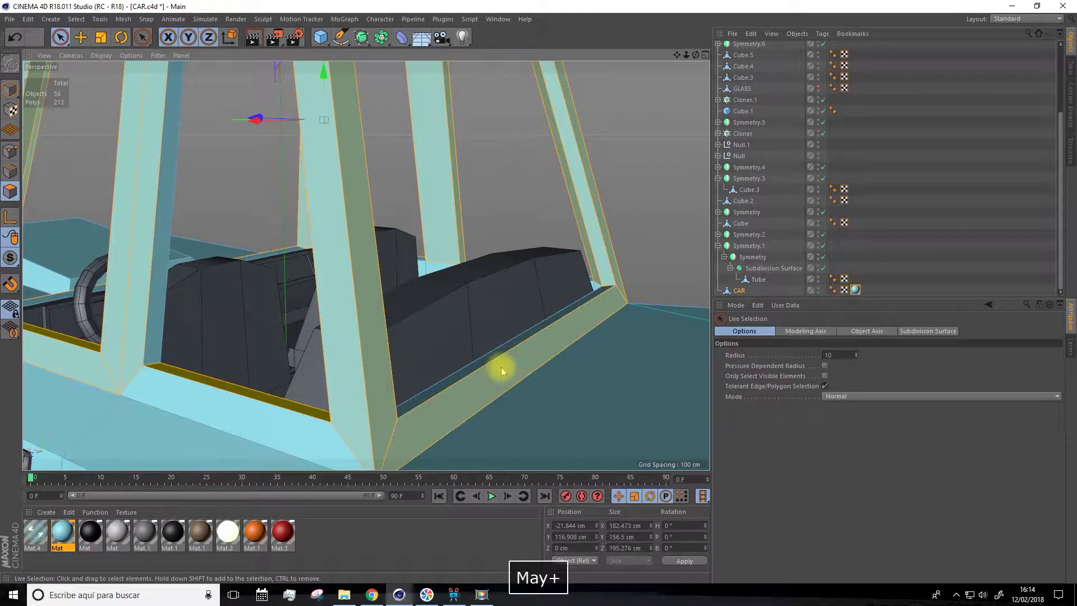
{"action": "left_click_drag", "start_coordinate": [497, 359], "coordinate": [464, 377], "text": "alt"}
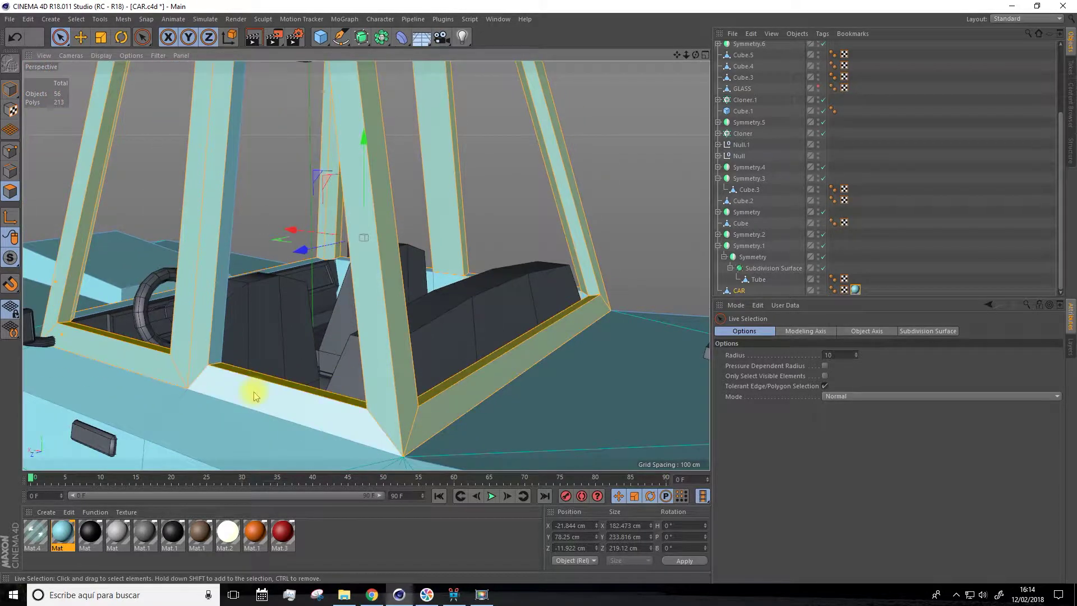
{"action": "left_click", "coordinate": [203, 352], "text": "shift"}
{"action": "left_click_drag", "start_coordinate": [207, 344], "coordinate": [516, 298], "text": "alt"}
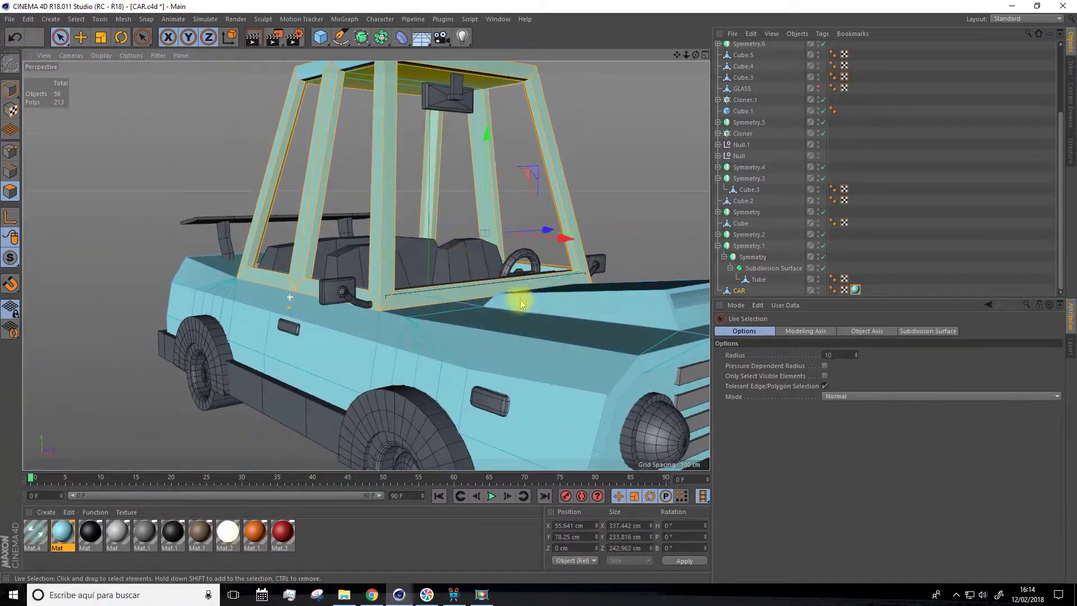
Check the selection around the car and deselect the stray underbody polygons that are not part of the cabin frame
{"action": "left_click_drag", "start_coordinate": [684, 53], "coordinate": [460, 145], "text": "alt"}
{"action": "scroll", "coordinate": [332, 305], "scroll_direction": "up", "scroll_amount": 5}
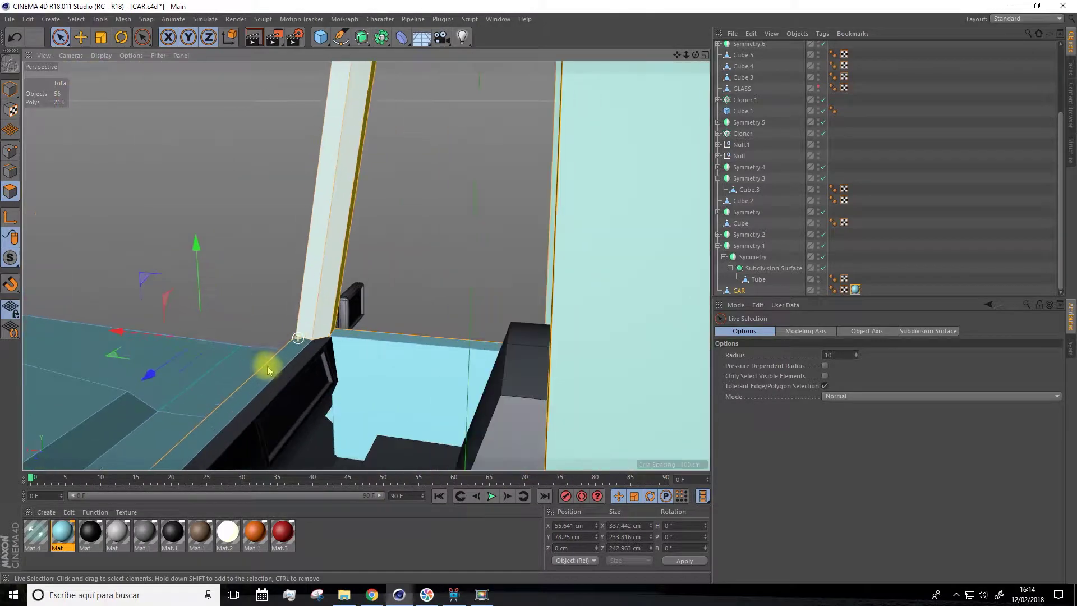
{"action": "scroll", "coordinate": [157, 349], "scroll_direction": "down", "scroll_amount": 3}
{"action": "left_click_drag", "start_coordinate": [224, 302], "coordinate": [515, 369], "text": "alt"}
{"action": "scroll", "coordinate": [482, 362], "scroll_direction": "down", "scroll_amount": 3}
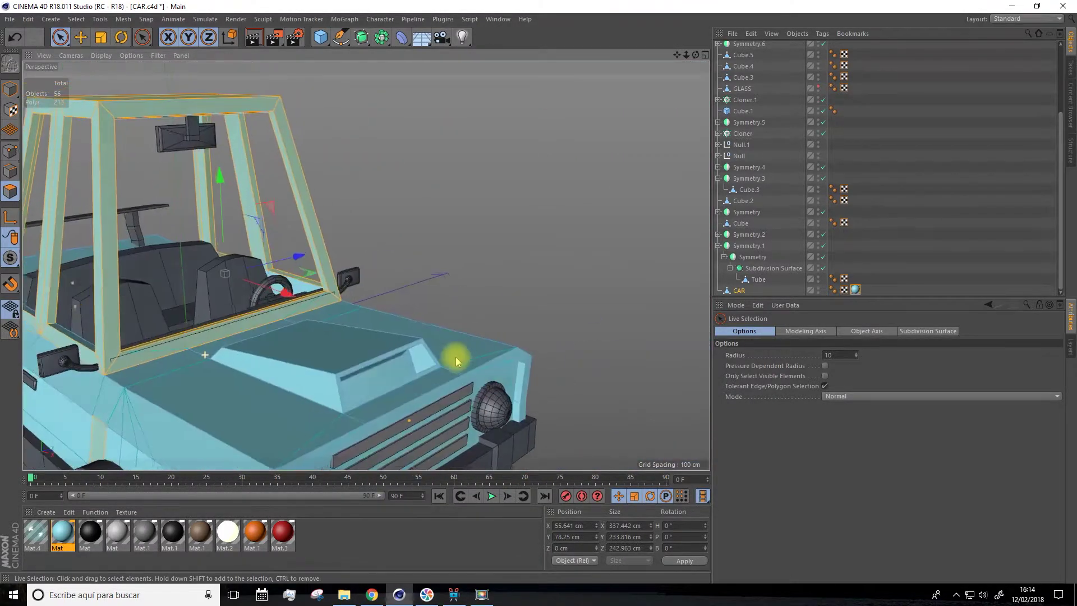
{"action": "scroll", "coordinate": [195, 385], "scroll_direction": "down", "scroll_amount": 3}
{"action": "left_click_drag", "start_coordinate": [195, 385], "coordinate": [322, 306], "text": "alt"}
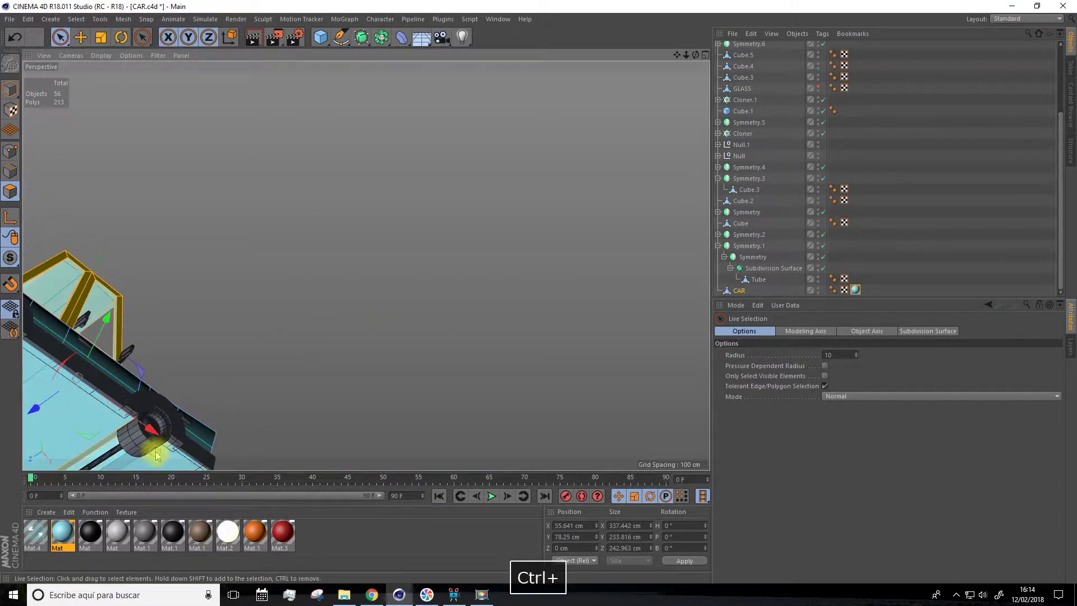
{"action": "left_click_drag", "start_coordinate": [136, 455], "coordinate": [421, 350], "text": "alt"}
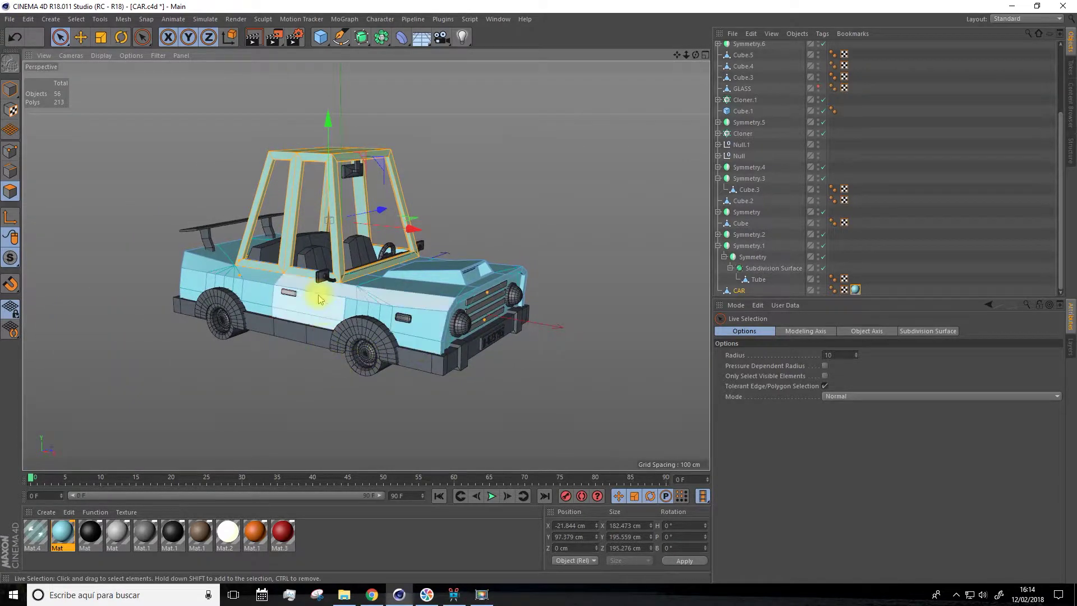
Turn on Only Select Visible Elements and add the missing window sill polygons to the cabin frame selection
{"action": "scroll", "coordinate": [331, 289], "scroll_direction": "up", "scroll_amount": 5}
{"action": "left_click_drag", "start_coordinate": [331, 289], "coordinate": [305, 272], "text": "alt"}
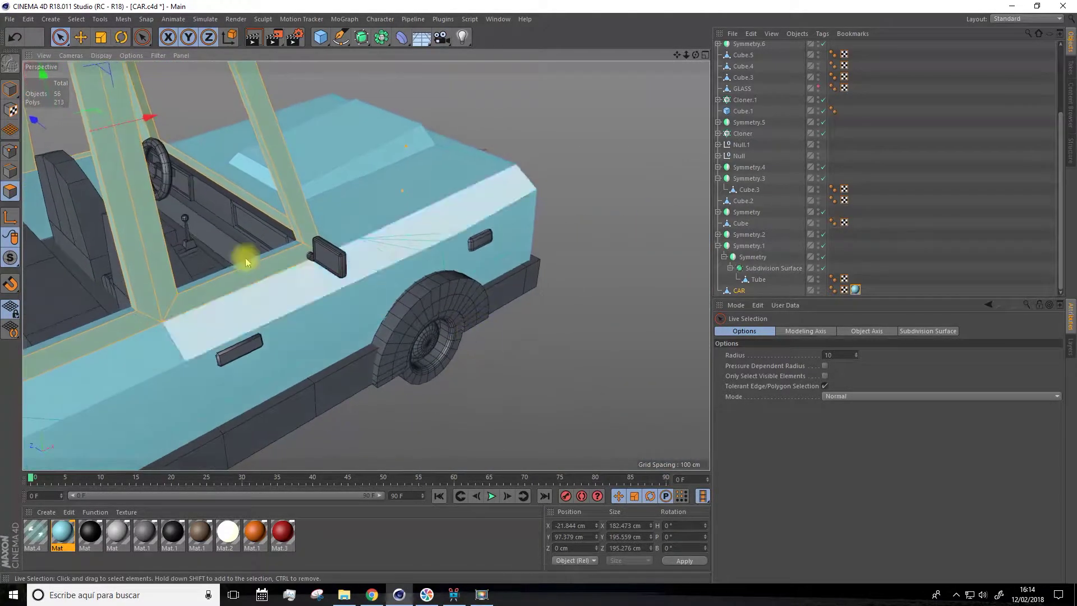
{"action": "scroll", "coordinate": [220, 266], "scroll_direction": "up", "scroll_amount": 5}
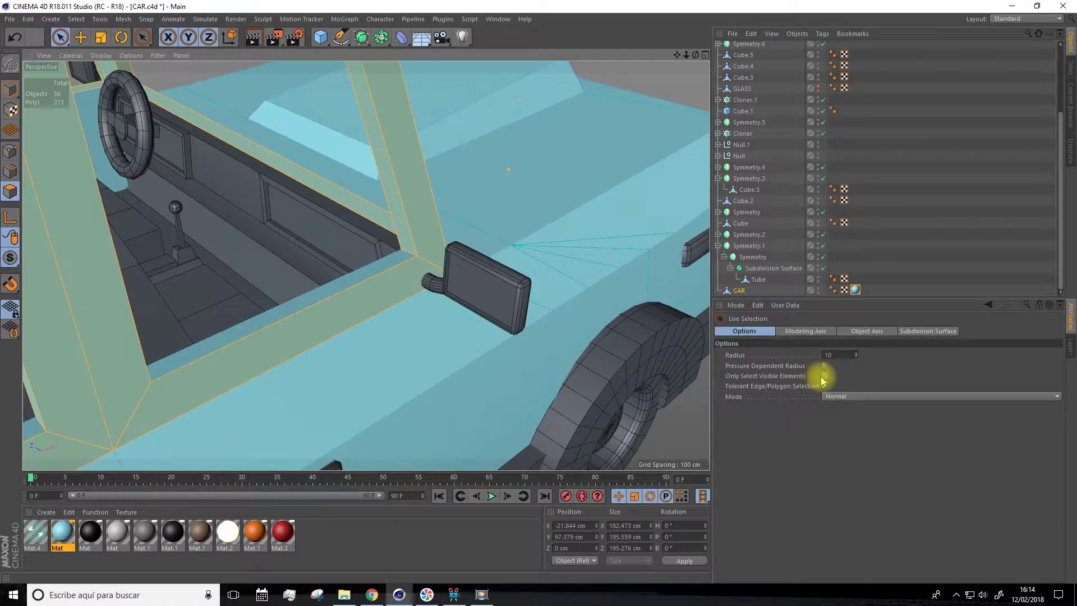
{"action": "scroll", "coordinate": [307, 308], "scroll_direction": "down", "scroll_amount": 8, "text": "shift"}
{"action": "left_click_drag", "start_coordinate": [281, 357], "coordinate": [217, 370], "text": "alt"}
{"action": "scroll", "coordinate": [155, 363], "scroll_direction": "down", "scroll_amount": 3, "text": "shift"}
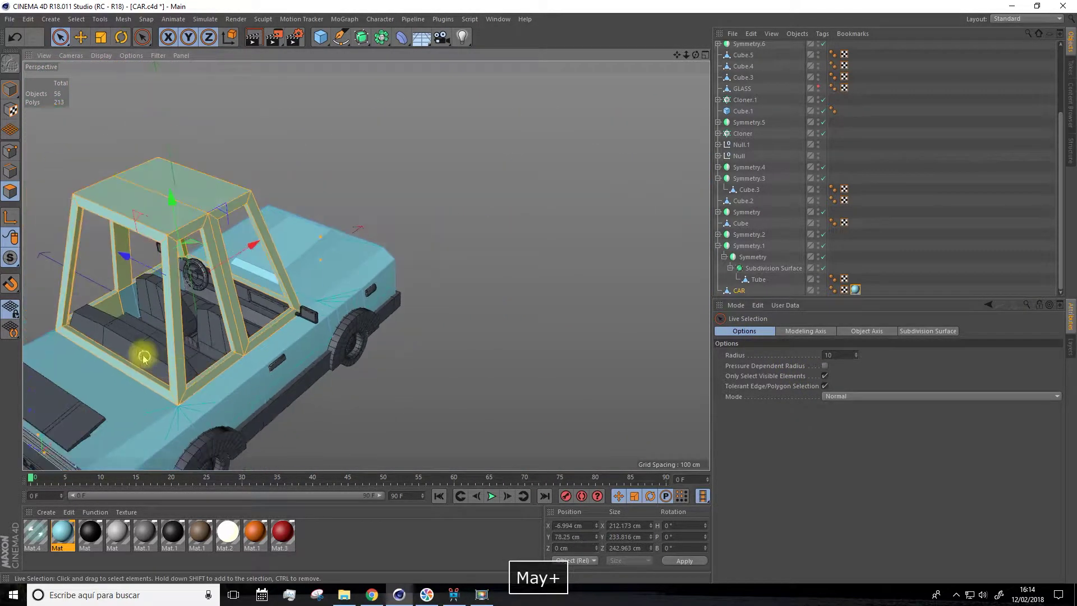
Apply the black material to the selected cabin frame polygons and show the properties of the CAR's polygon selection tag
{"action": "left_click_drag", "start_coordinate": [119, 315], "coordinate": [421, 230], "text": "alt"}
{"action": "left_click_drag", "start_coordinate": [673, 63], "coordinate": [522, 141], "text": "alt"}
{"action": "left_click_drag", "start_coordinate": [676, 62], "coordinate": [645, 79]}
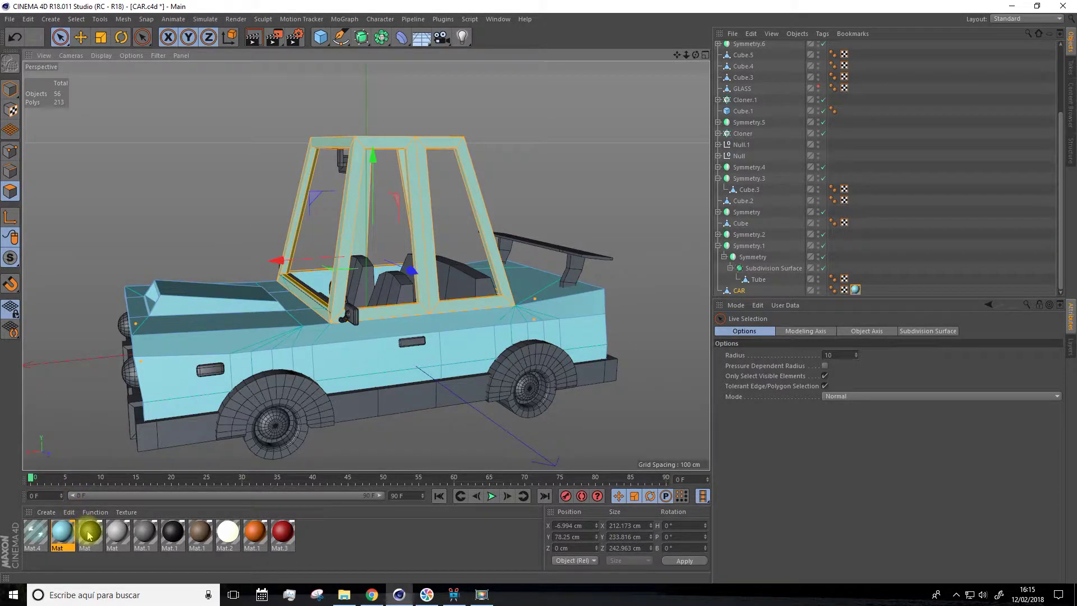
{"action": "left_click_drag", "start_coordinate": [88, 536], "coordinate": [265, 406]}
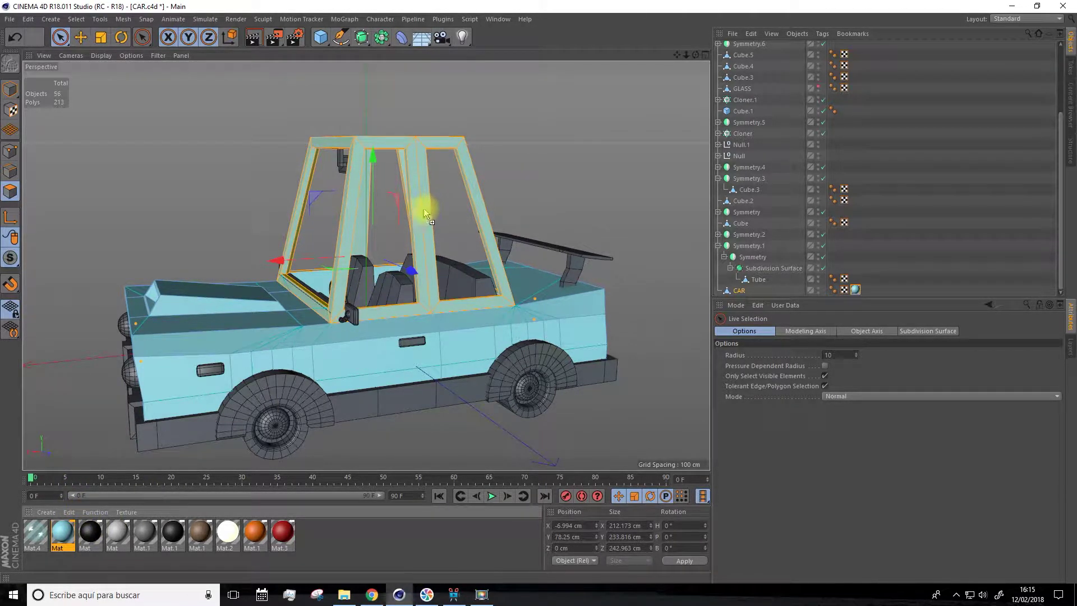
{"action": "left_click_drag", "start_coordinate": [424, 207], "coordinate": [421, 212]}
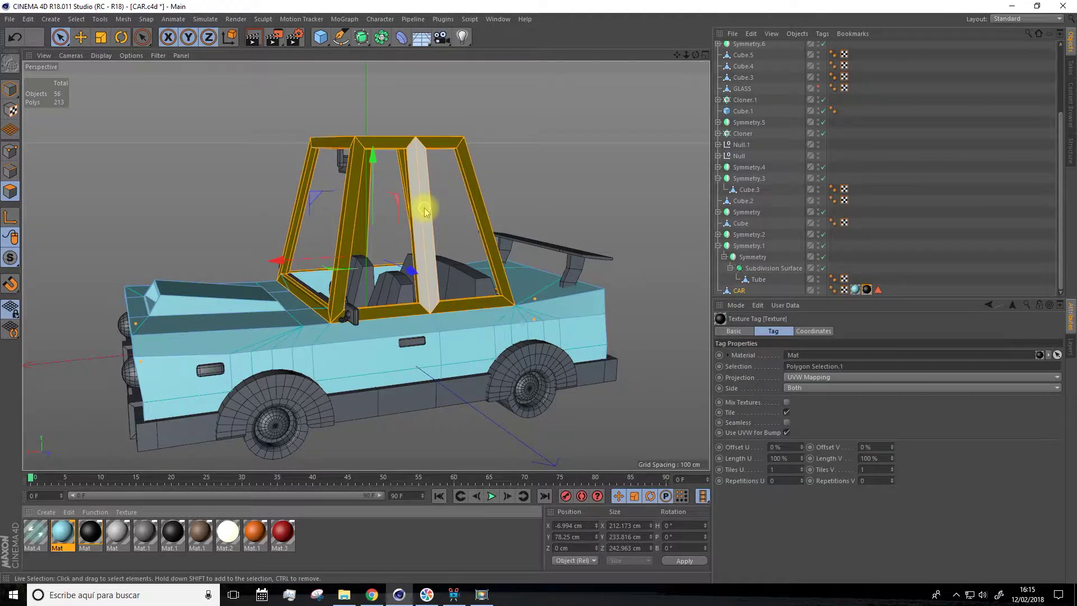
{"action": "left_click_drag", "start_coordinate": [308, 409], "coordinate": [336, 423], "text": "alt"}
{"action": "left_click", "coordinate": [891, 290]}
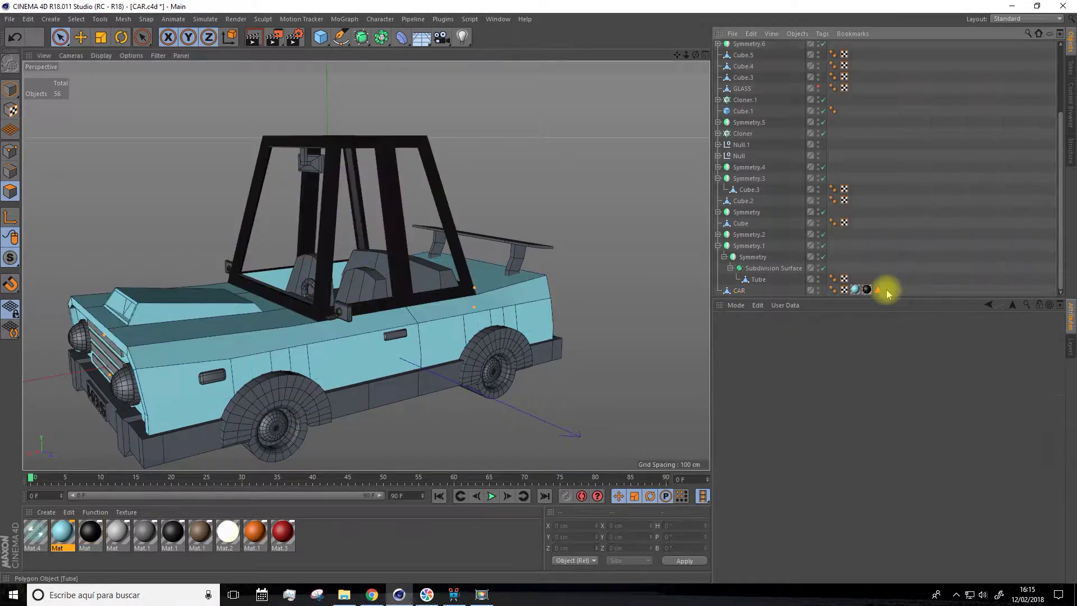
{"action": "left_click", "coordinate": [877, 290]}
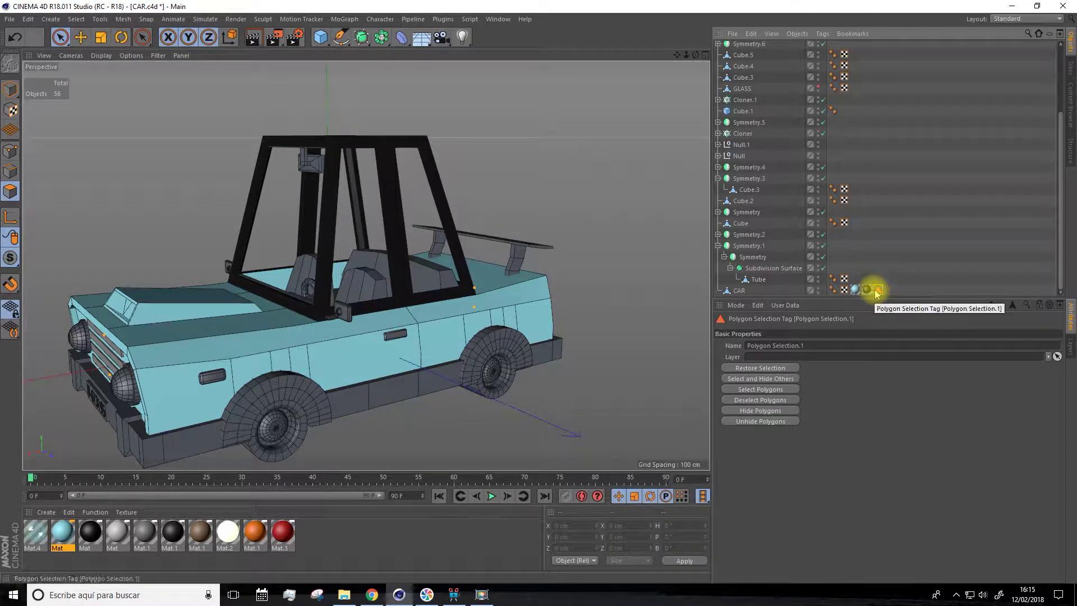
Set the black material's color to 4% saturation and 16% value, and close the Material Editor
{"action": "double_click", "coordinate": [89, 535]}
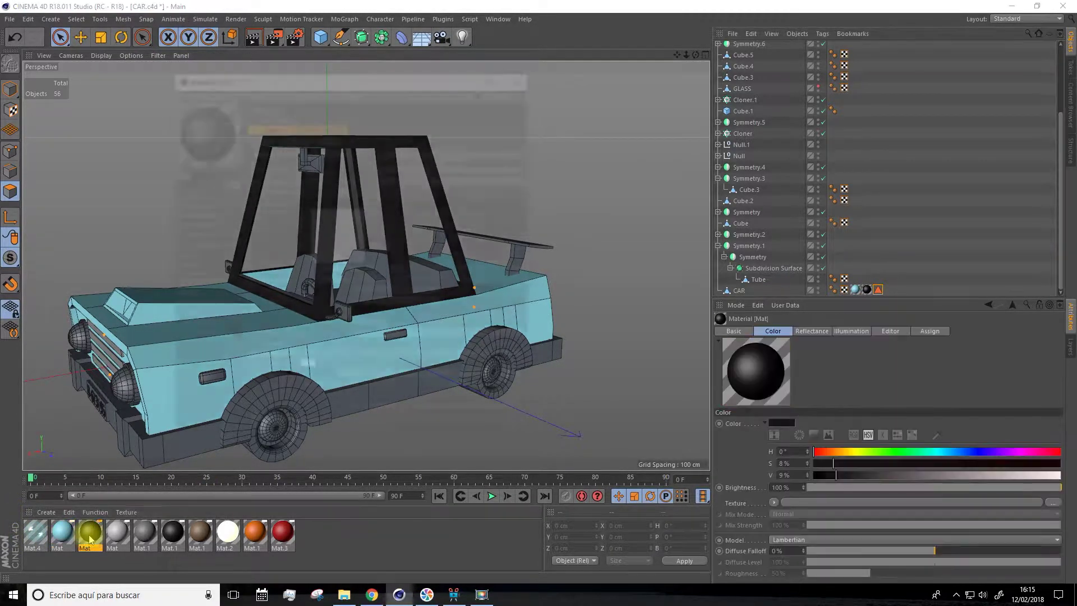
{"action": "left_click", "coordinate": [187, 194]}
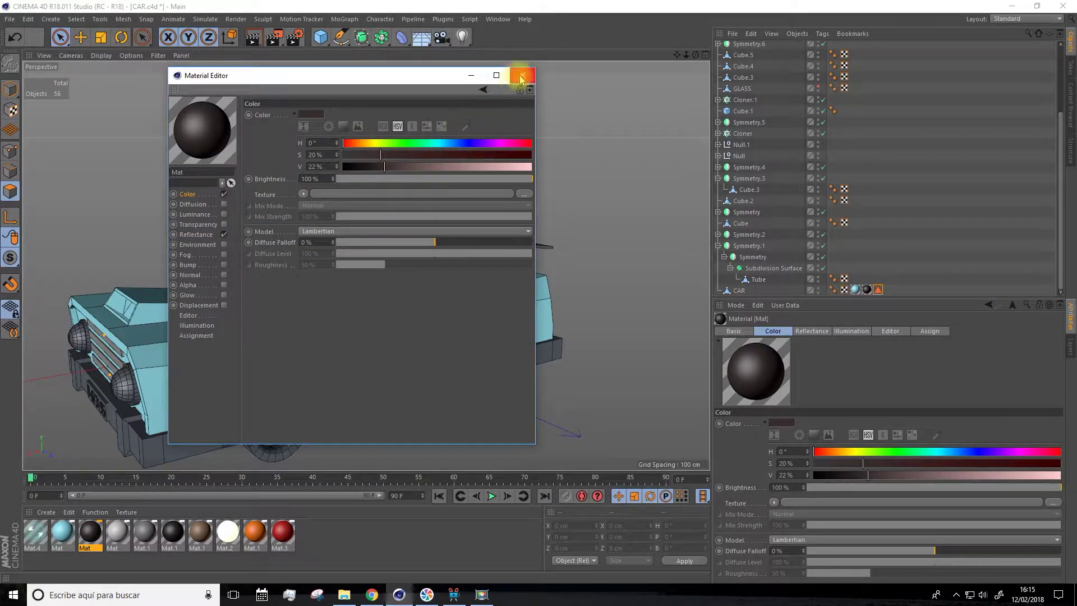
{"action": "left_click_drag", "start_coordinate": [437, 73], "coordinate": [752, 84]}
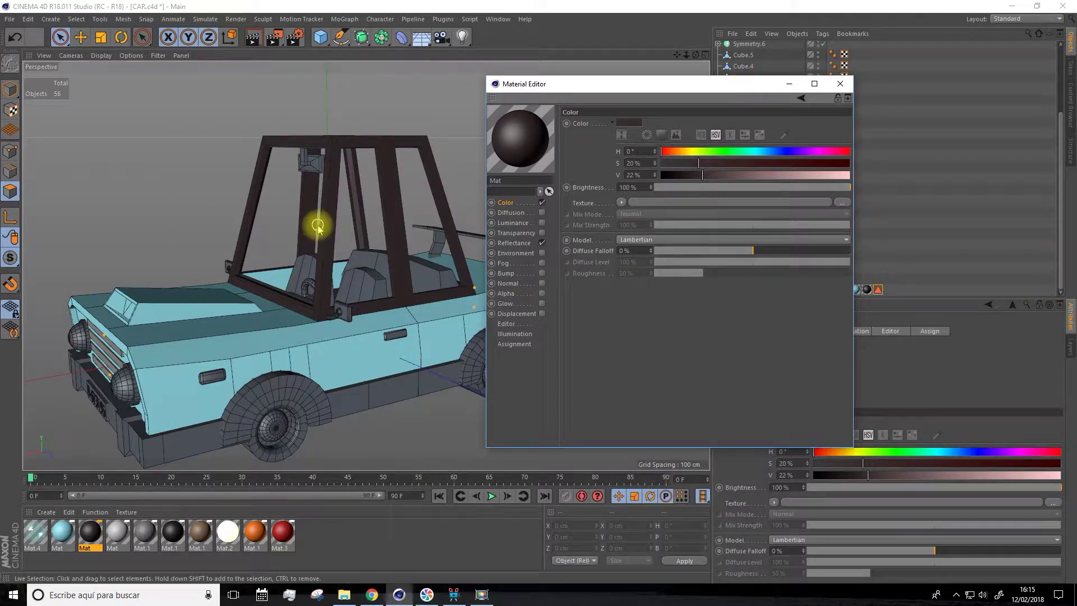
{"action": "left_click", "coordinate": [693, 172]}
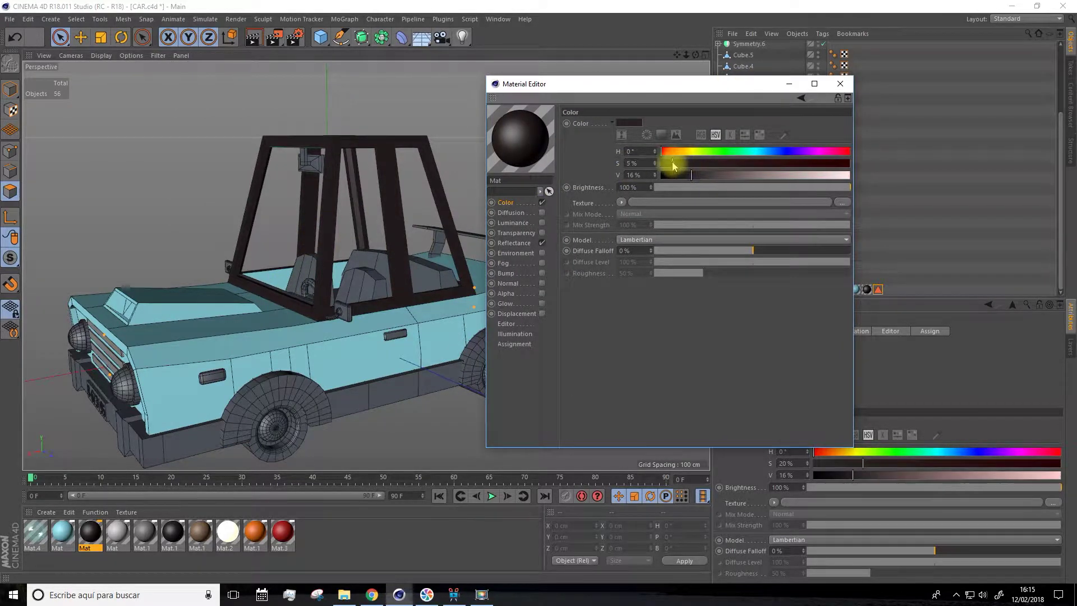
{"action": "left_click", "coordinate": [839, 85]}
Apply the red material to the upper rear lights and the orange material to the lower rear lights
{"action": "left_click_drag", "start_coordinate": [624, 226], "coordinate": [391, 326], "text": "alt"}
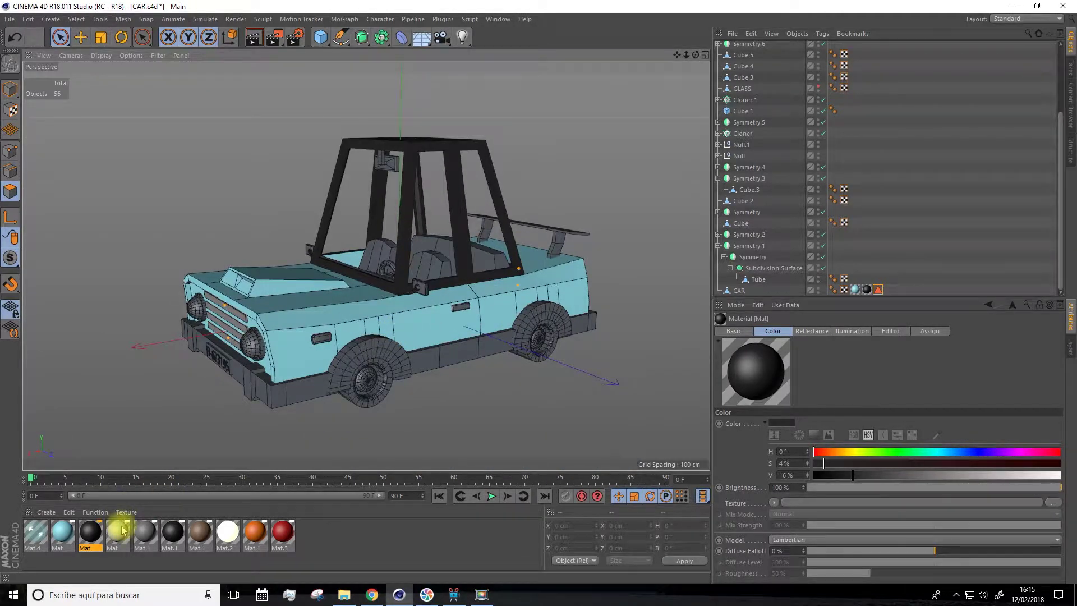
{"action": "left_click_drag", "start_coordinate": [496, 379], "coordinate": [560, 152], "text": "alt"}
{"action": "left_click_drag", "start_coordinate": [666, 50], "coordinate": [557, 293], "text": "alt"}
{"action": "scroll", "coordinate": [557, 293], "scroll_direction": "up", "scroll_amount": 3}
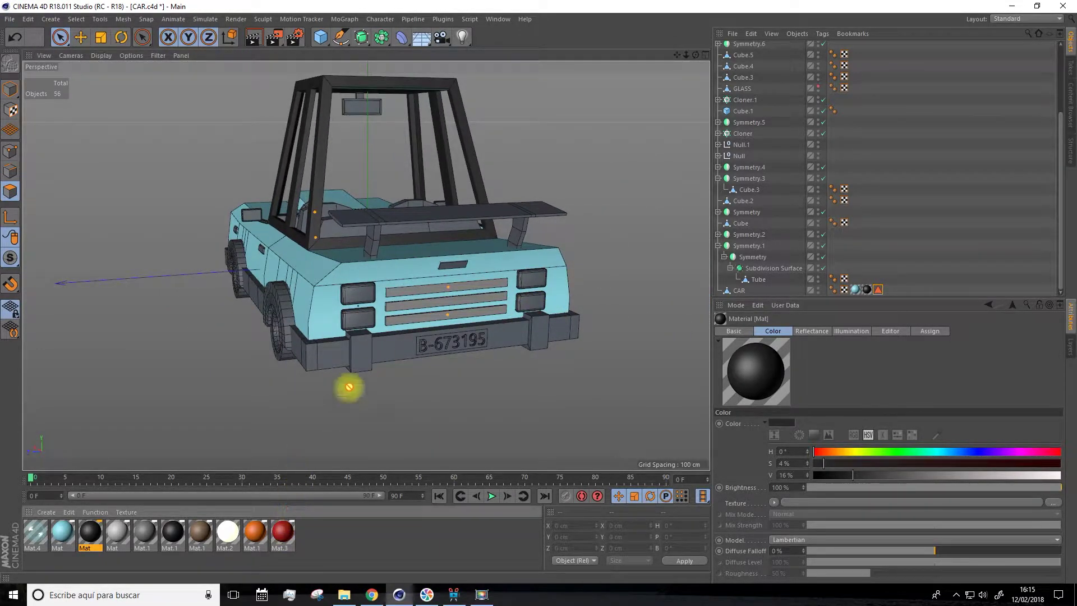
{"action": "left_click_drag", "start_coordinate": [362, 302], "coordinate": [358, 324]}
Apply the black material to the license plate characters at the rear and the front of the car
{"action": "mouse_move", "coordinate": [88, 540]}
{"action": "left_mouse_down"}
{"action": "mouse_move", "coordinate": [306, 377]}
{"action": "mouse_move", "coordinate": [95, 533]}
{"action": "left_mouse_up"}
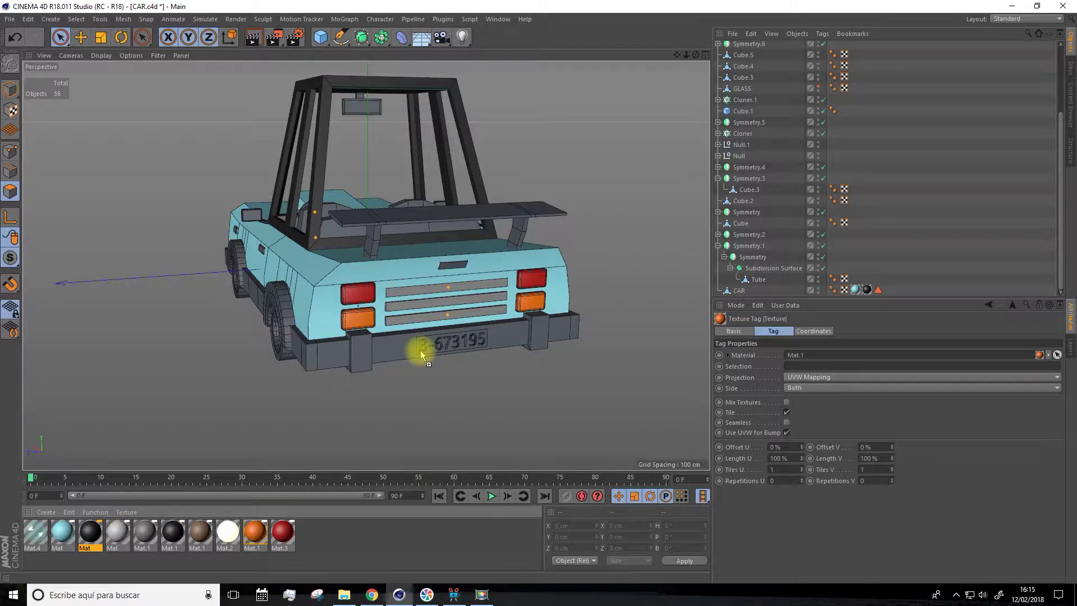
{"action": "left_click_drag", "start_coordinate": [419, 351], "coordinate": [420, 351]}
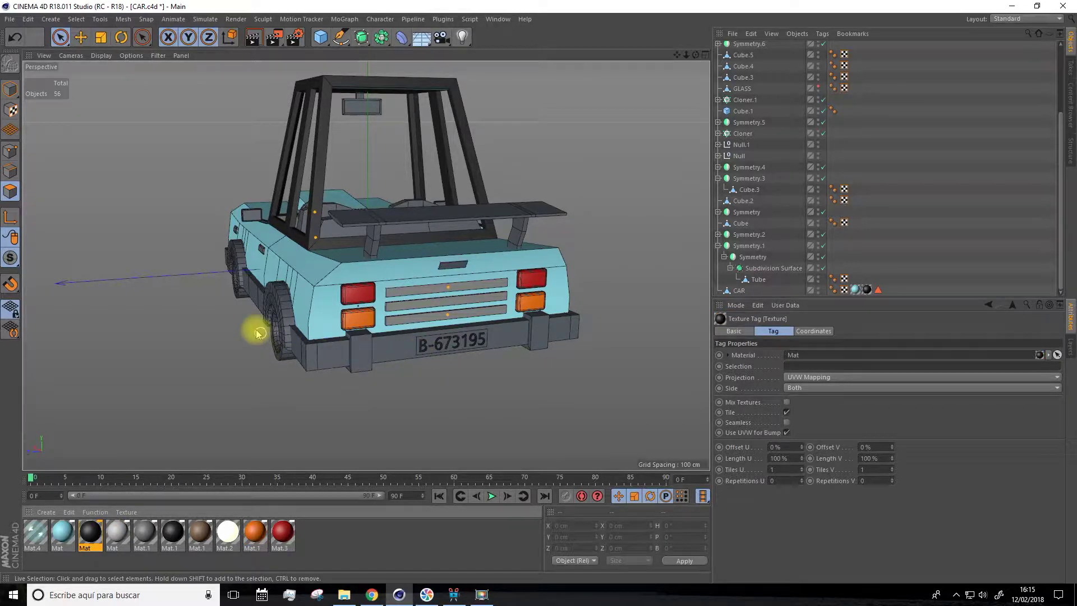
{"action": "left_click_drag", "start_coordinate": [192, 281], "coordinate": [163, 507], "text": "alt"}
{"action": "left_click_drag", "start_coordinate": [94, 534], "coordinate": [204, 410]}
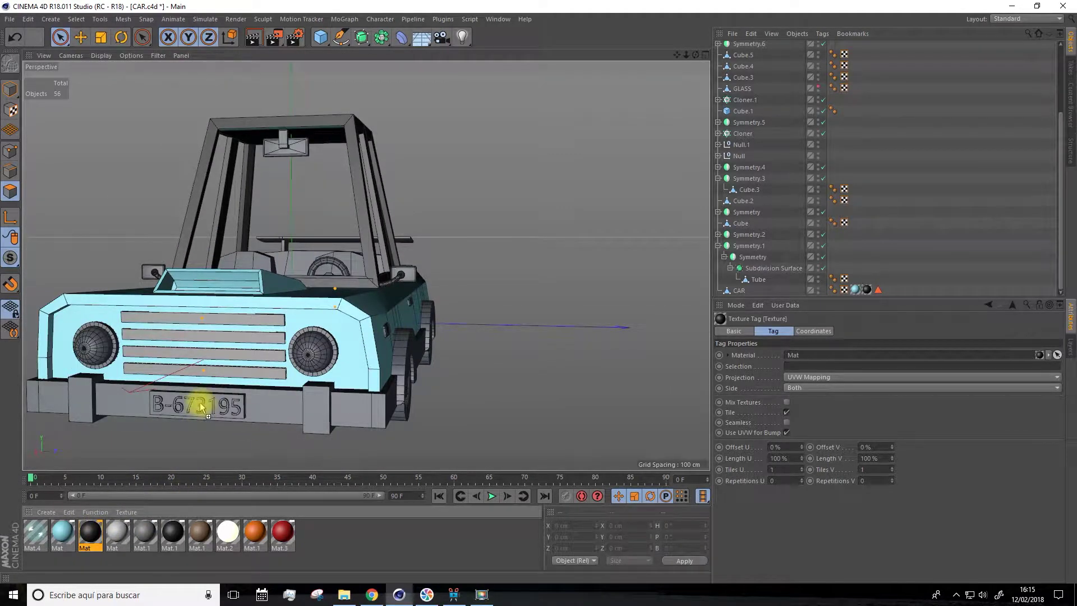
Apply the grey Mat.1 material to the front bumper, the side skirts and the rear bumper
{"action": "left_click_drag", "start_coordinate": [280, 367], "coordinate": [191, 495], "text": "alt"}
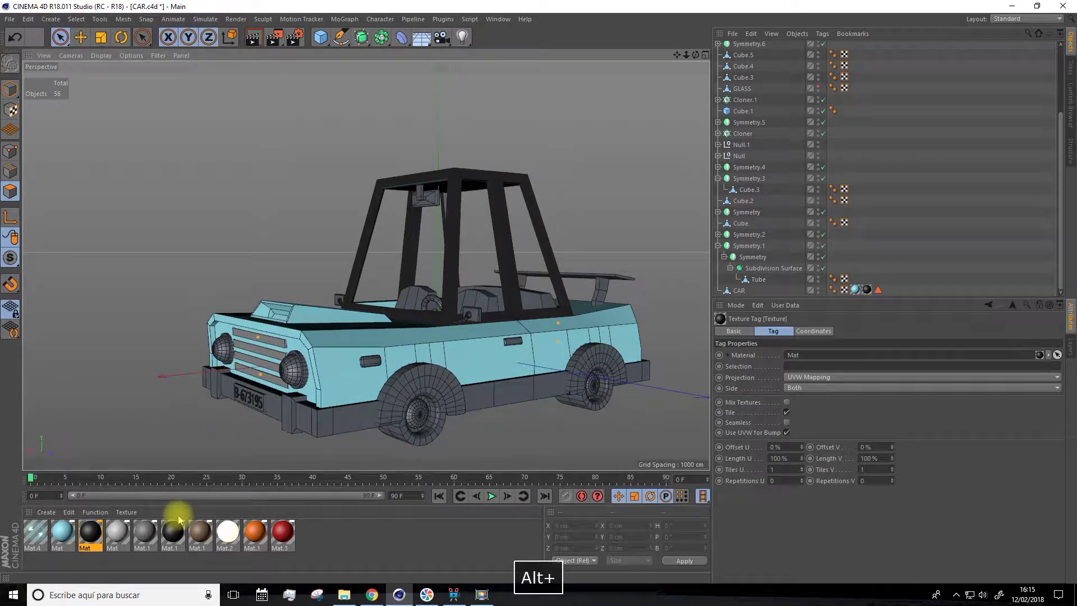
{"action": "left_click_drag", "start_coordinate": [324, 425], "coordinate": [323, 426]}
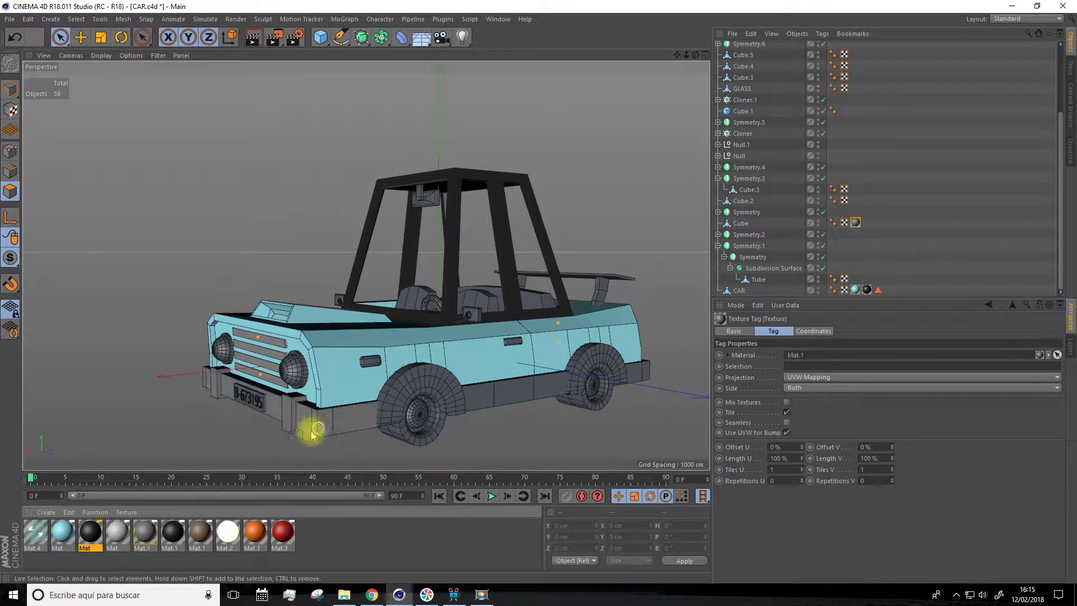
{"action": "left_click_drag", "start_coordinate": [493, 392], "coordinate": [493, 392]}
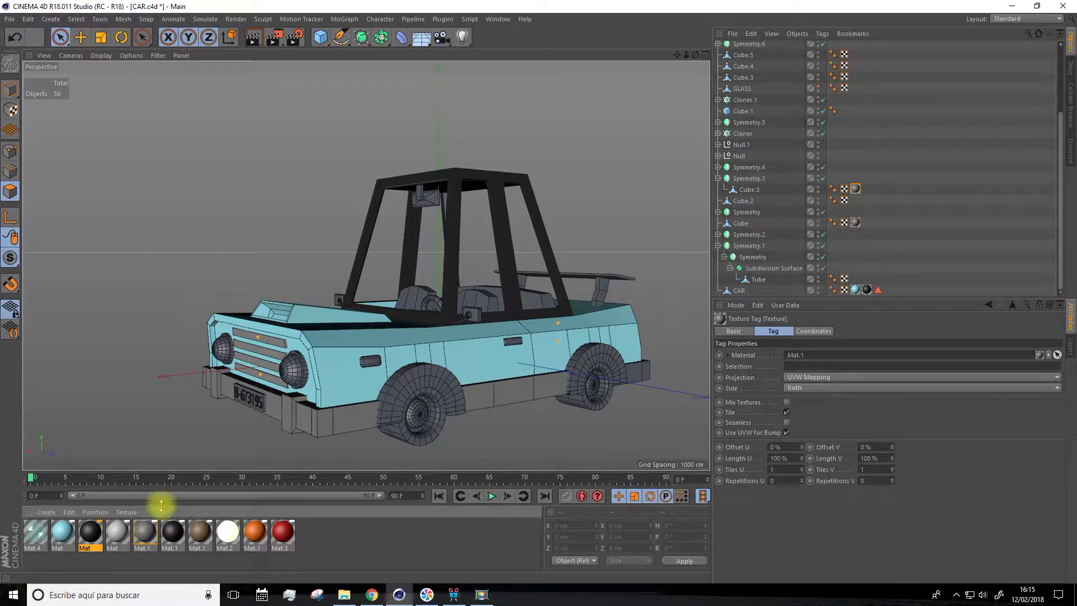
{"action": "left_click_drag", "start_coordinate": [638, 375], "coordinate": [638, 376]}
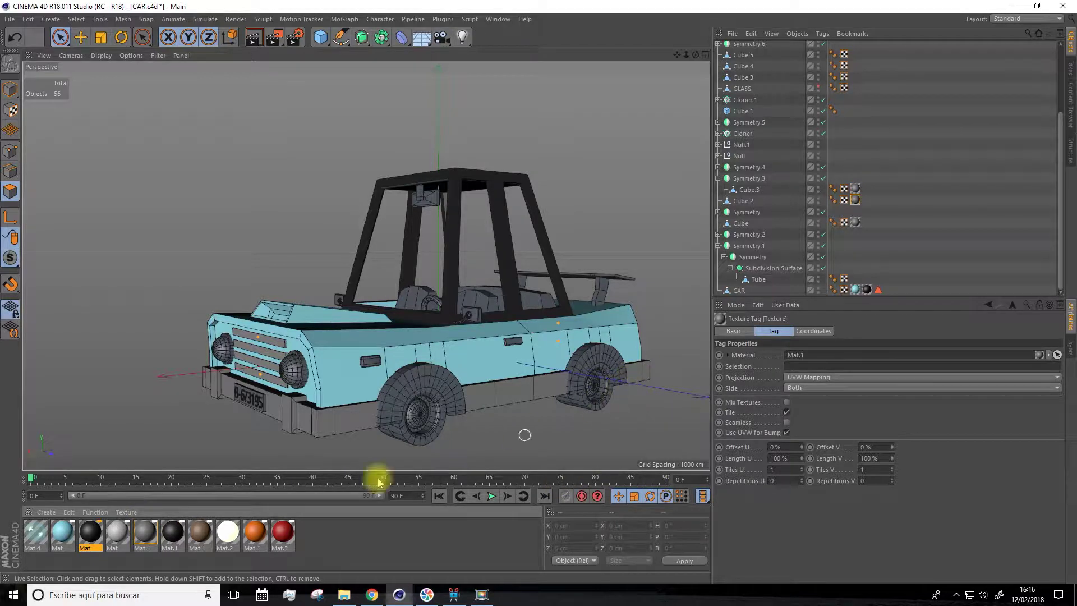
Undo the black material on the wheel arches and apply the grey Mat.1 material to them instead
{"action": "left_click_drag", "start_coordinate": [87, 541], "coordinate": [389, 401]}
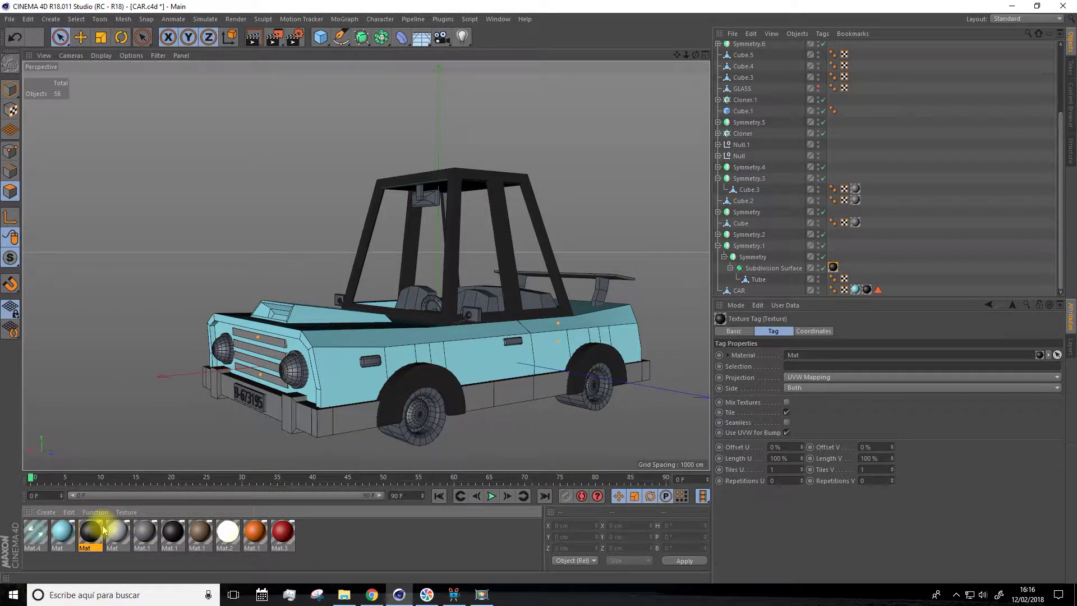
{"action": "key", "text": "ctrl+z"}
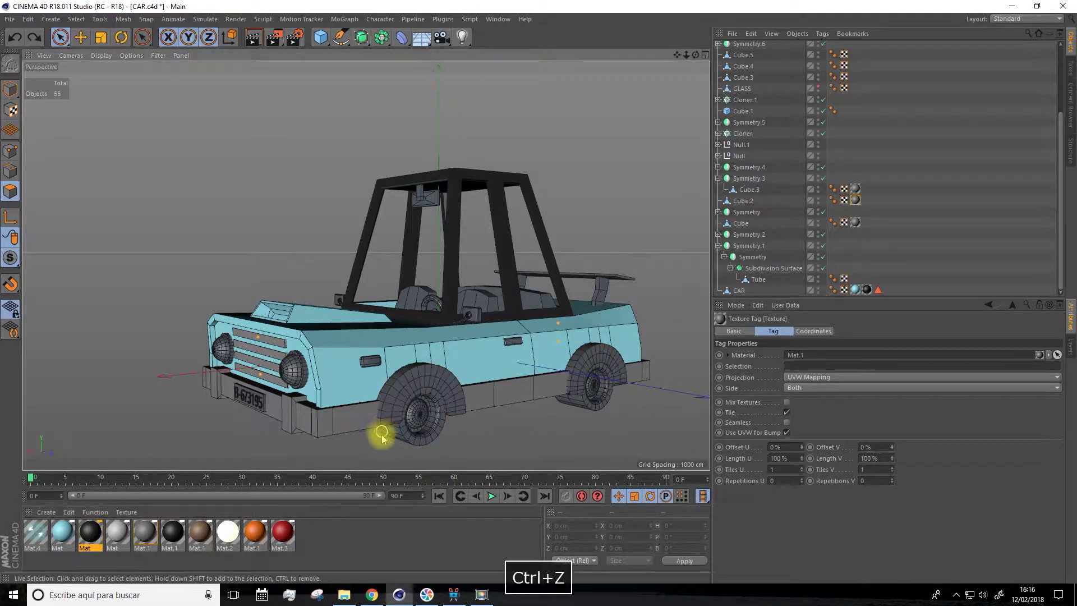
{"action": "left_click_drag", "start_coordinate": [145, 541], "coordinate": [396, 395]}
Apply the light grey Mat material to the front and rear license plate backgrounds
{"action": "left_click_drag", "start_coordinate": [238, 412], "coordinate": [214, 451], "text": "alt"}
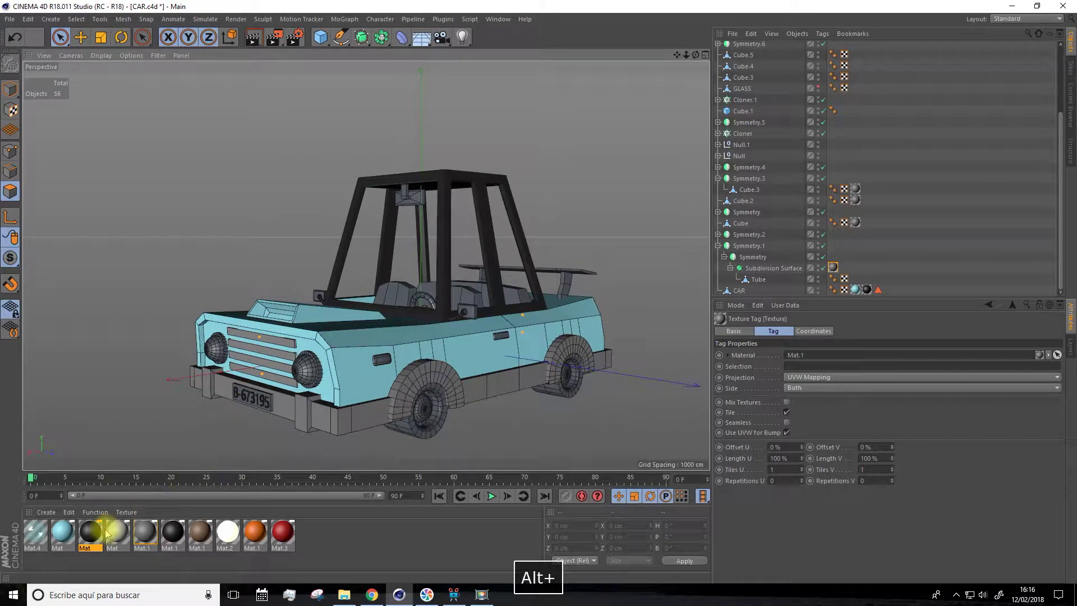
{"action": "left_click_drag", "start_coordinate": [272, 413], "coordinate": [270, 411]}
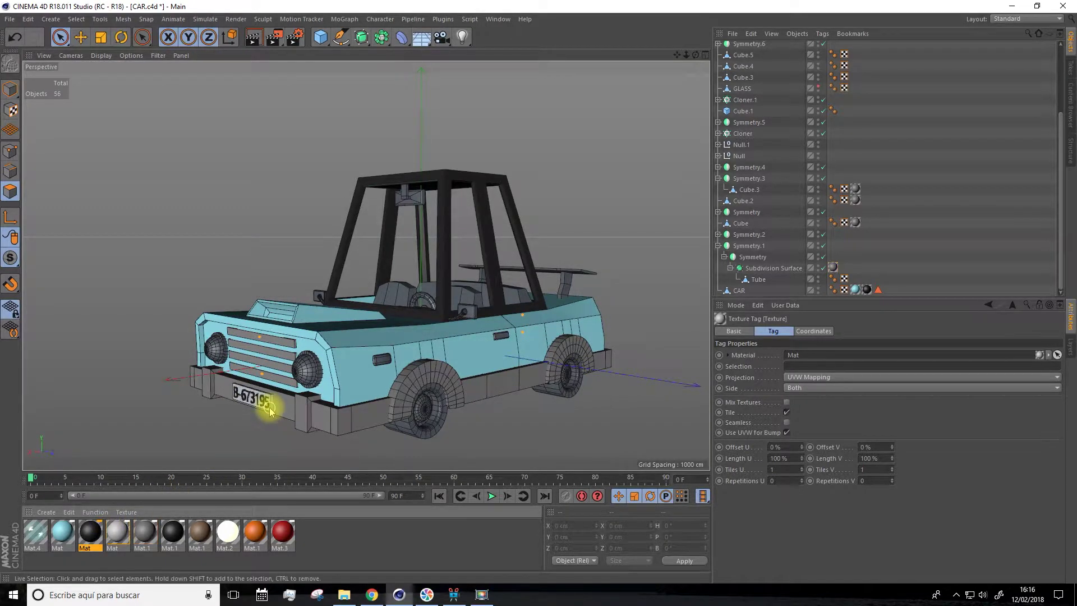
{"action": "scroll", "coordinate": [428, 344], "scroll_direction": "down", "scroll_amount": 2}
{"action": "left_click_drag", "start_coordinate": [588, 329], "coordinate": [347, 359], "text": "alt"}
{"action": "left_click_drag", "start_coordinate": [98, 522], "coordinate": [524, 418]}
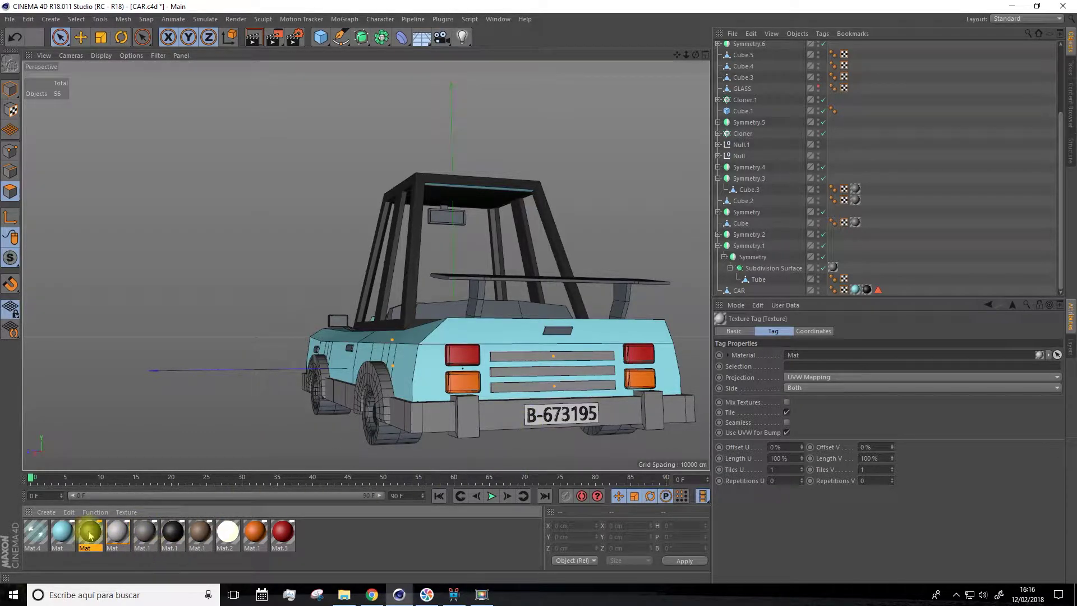
Apply the black material to the trunk handle and the brown Mat.1 material to the seats and cabin interior
{"action": "left_click_drag", "start_coordinate": [554, 331], "coordinate": [555, 332]}
{"action": "left_click_drag", "start_coordinate": [432, 355], "coordinate": [172, 575], "text": "alt"}
{"action": "left_click_drag", "start_coordinate": [197, 532], "coordinate": [261, 361]}
{"action": "left_click_drag", "start_coordinate": [156, 424], "coordinate": [155, 424]}
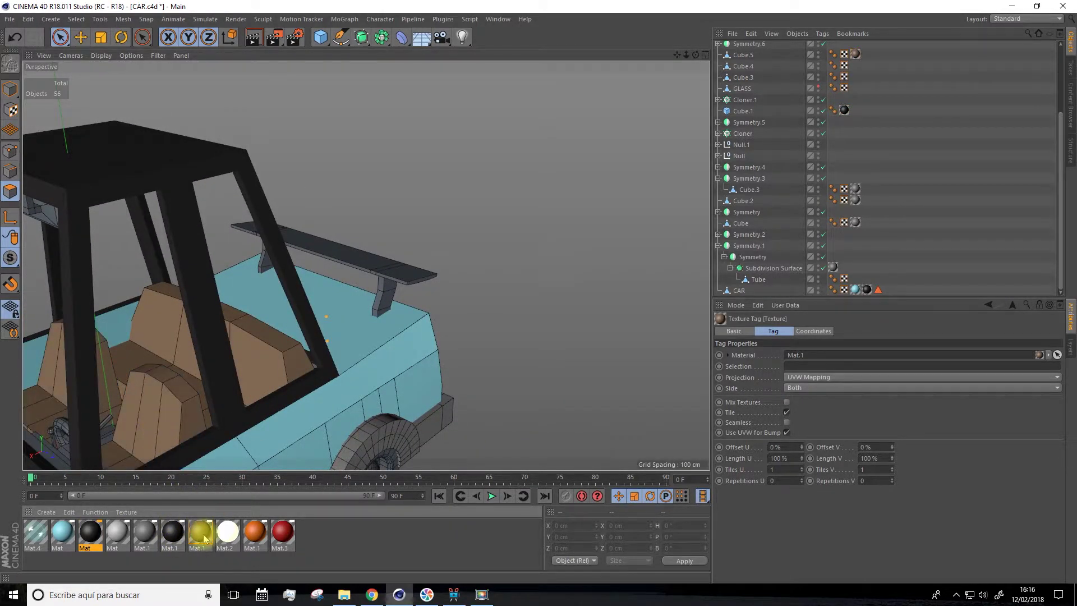
Apply the grey Mat.1 material to the centre console and the dashboard inside the cabin
{"action": "left_click_drag", "start_coordinate": [684, 55], "coordinate": [221, 344]}
{"action": "left_click_drag", "start_coordinate": [301, 336], "coordinate": [249, 359], "text": "alt"}
{"action": "scroll", "coordinate": [249, 357], "scroll_direction": "up", "scroll_amount": 3}
{"action": "left_click_drag", "start_coordinate": [139, 531], "coordinate": [308, 332]}
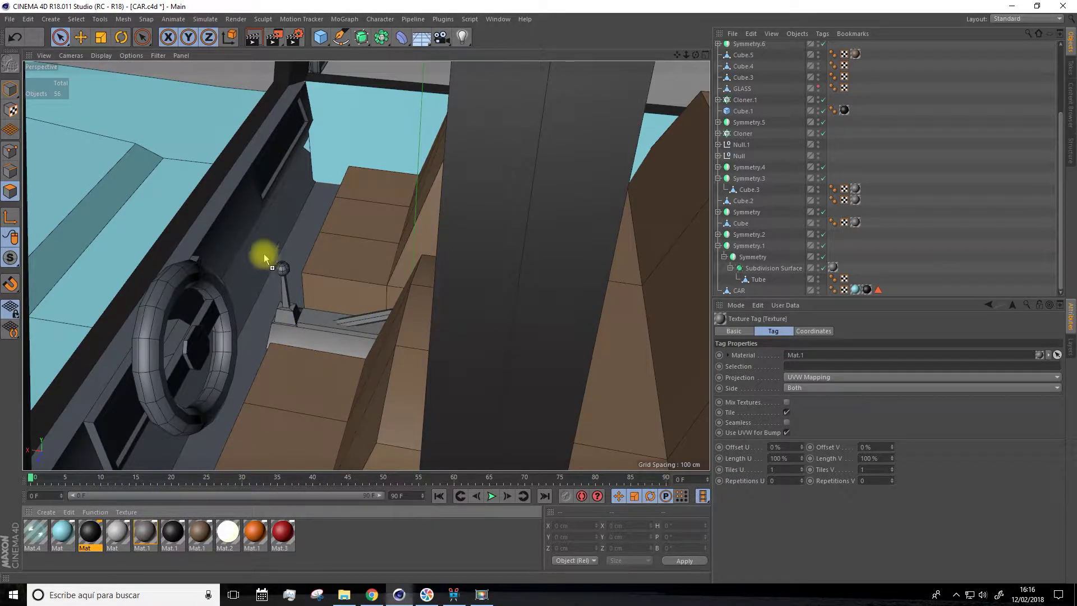
{"action": "left_click_drag", "start_coordinate": [230, 226], "coordinate": [229, 230]}
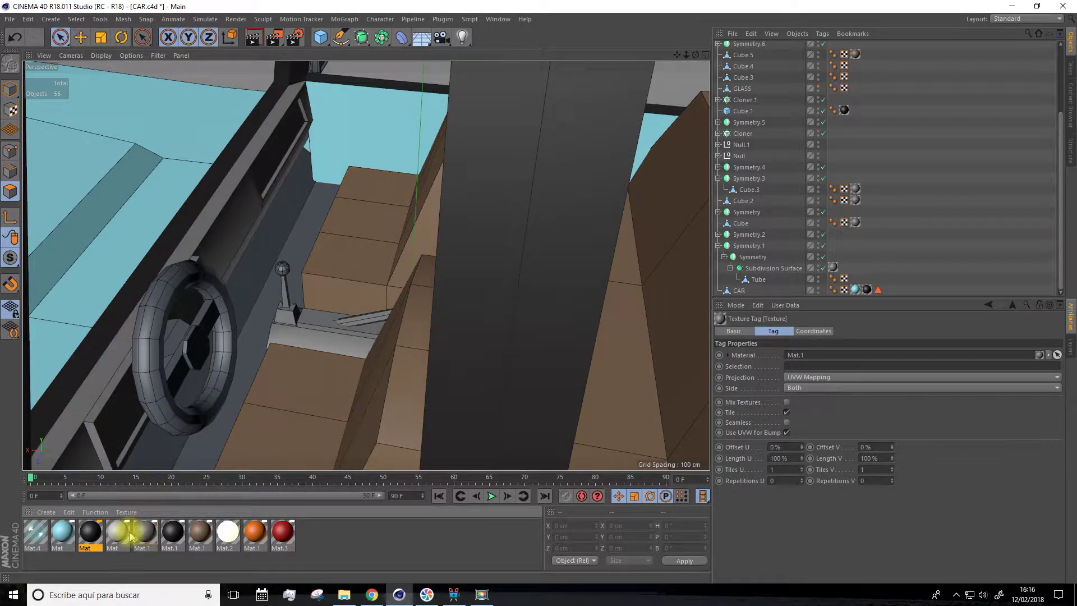
Apply the black Mat material to the cabin floor and the gear knob, and the grey Mat.1 material to the steering wheel
{"action": "left_click_drag", "start_coordinate": [95, 532], "coordinate": [246, 326]}
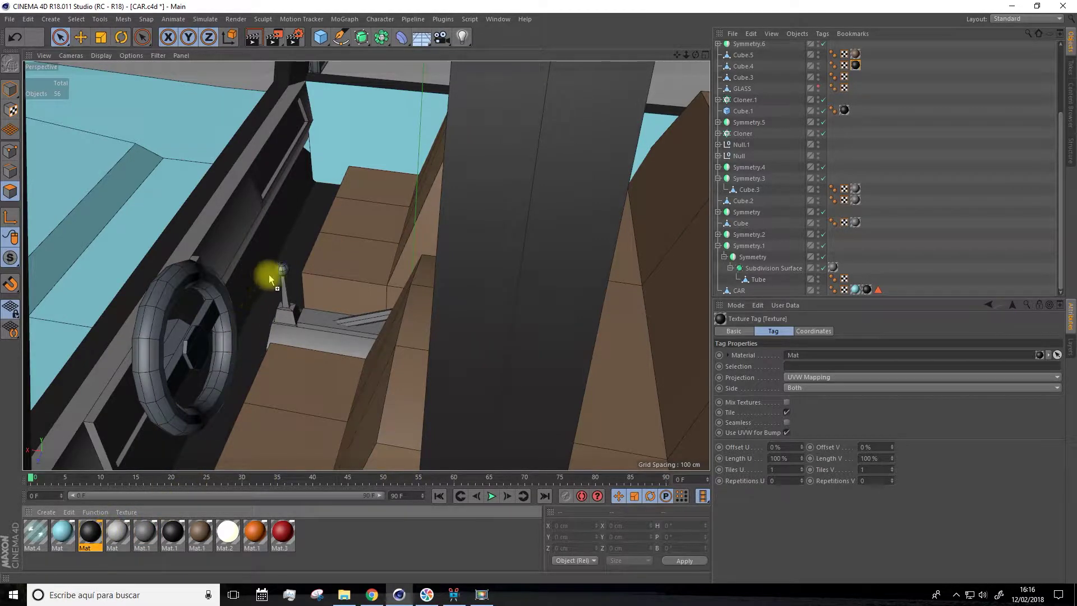
{"action": "left_click_drag", "start_coordinate": [284, 271], "coordinate": [283, 270]}
{"action": "left_click_drag", "start_coordinate": [162, 539], "coordinate": [150, 349]}
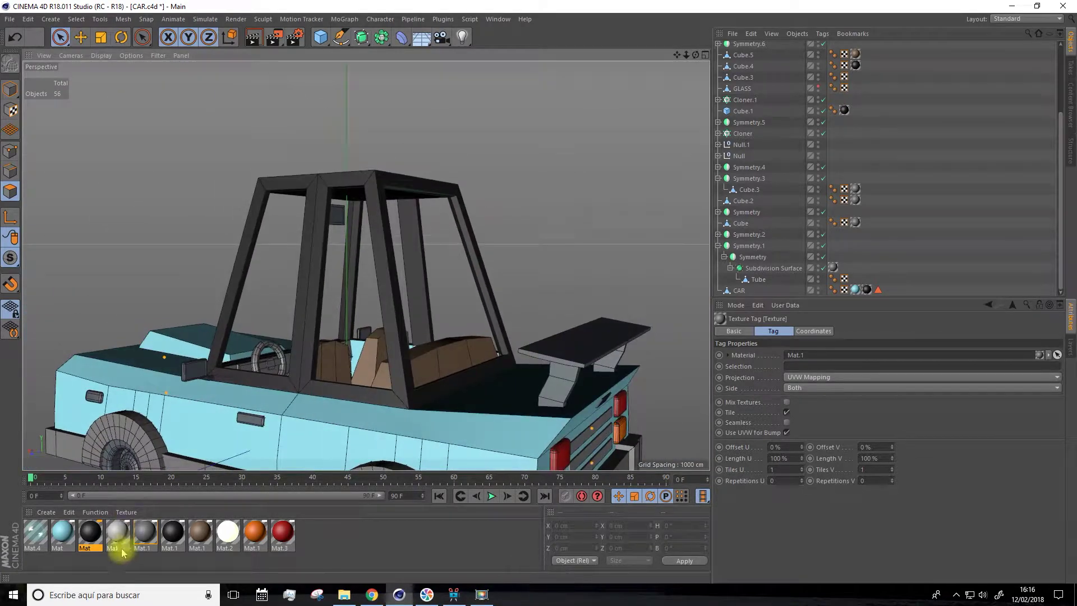
Apply the black Mat material to the door handle and the orange Mat.1 material to the side turn signal
{"action": "left_click_drag", "start_coordinate": [242, 421], "coordinate": [241, 420]}
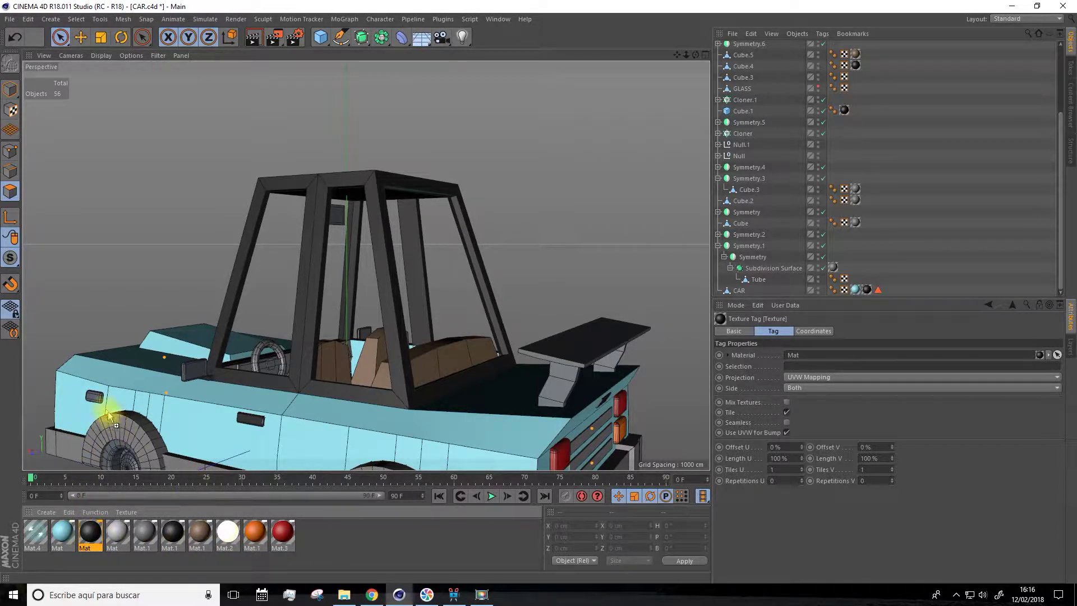
{"action": "left_click_drag", "start_coordinate": [95, 399], "coordinate": [96, 400]}
{"action": "left_click_drag", "start_coordinate": [95, 399], "coordinate": [134, 406], "text": "alt"}
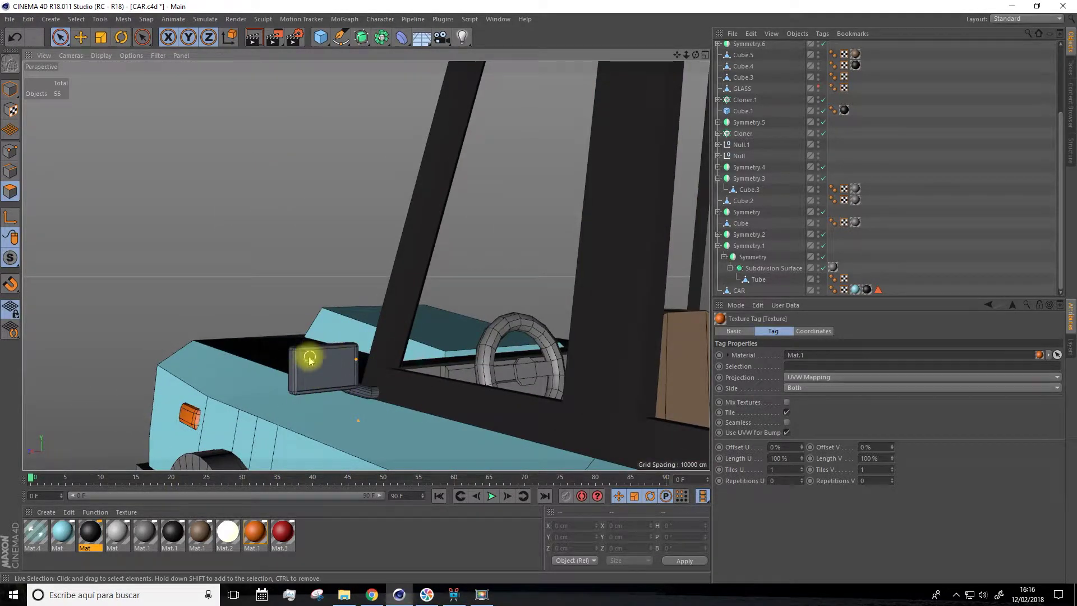
Select the side mirror housing Cube.9 inside Symmetry.7, clear its polygon selection and apply the black Mat material to the whole housing
{"action": "left_click_drag", "start_coordinate": [311, 379], "coordinate": [183, 149], "text": "alt"}
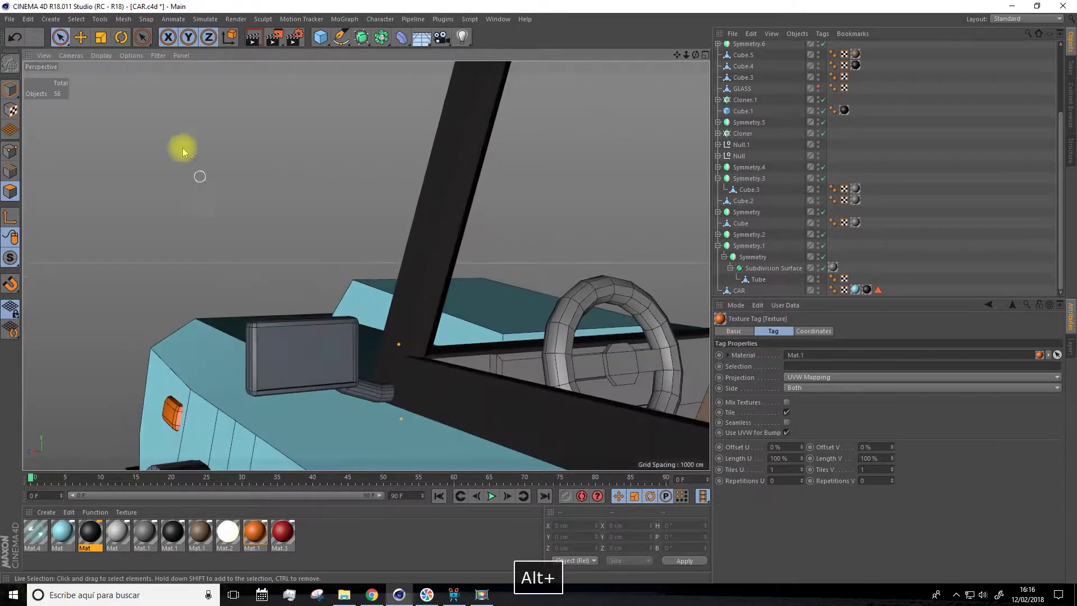
{"action": "left_click", "coordinate": [80, 37]}
{"action": "left_click", "coordinate": [10, 89]}
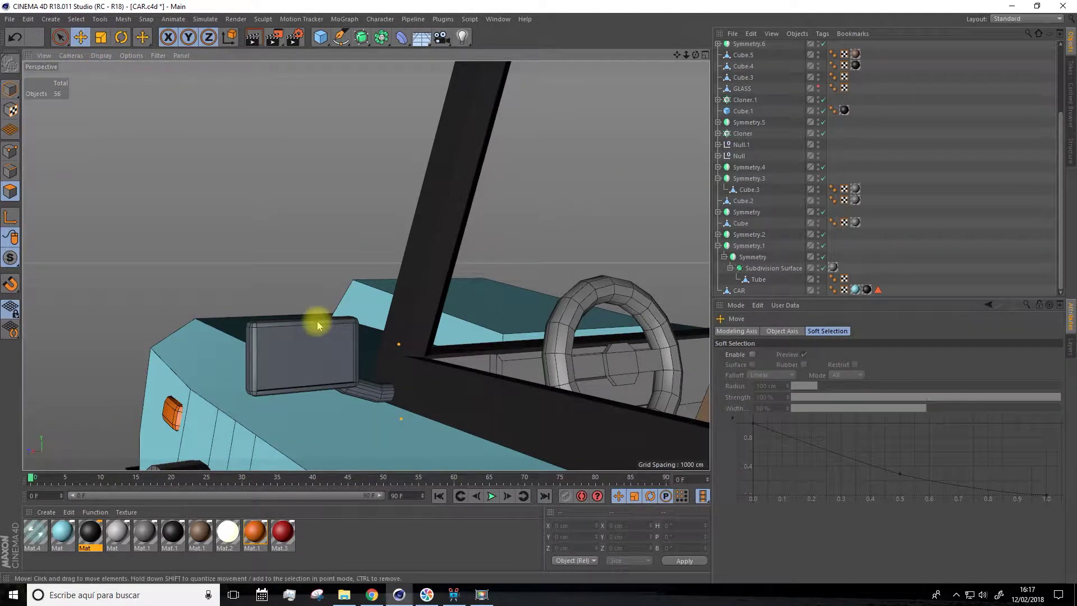
{"action": "left_click", "coordinate": [420, 308]}
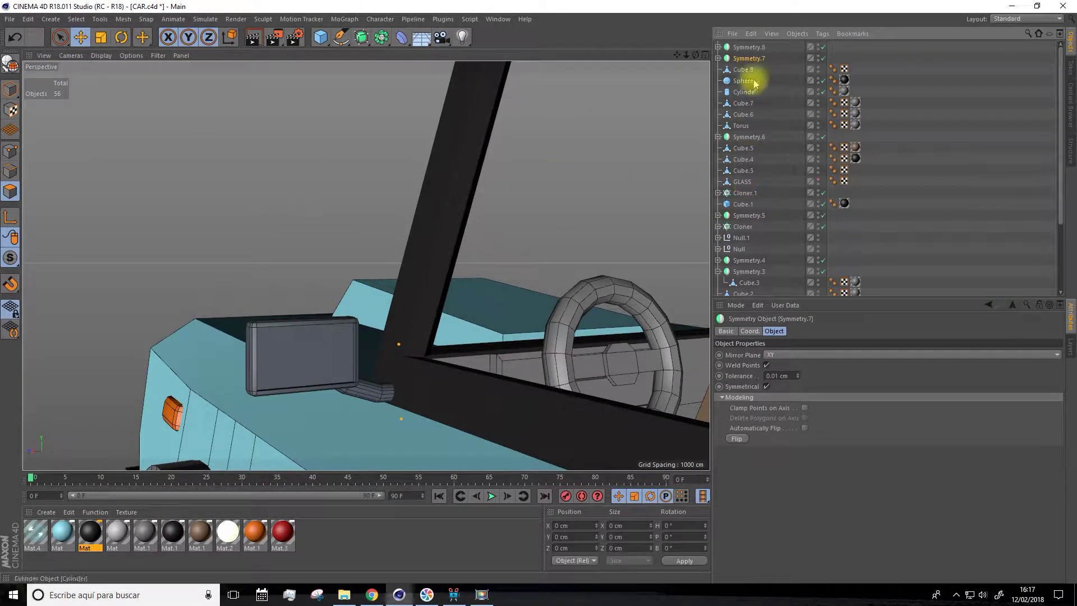
{"action": "left_click", "coordinate": [718, 58]}
{"action": "left_click", "coordinate": [724, 69]}
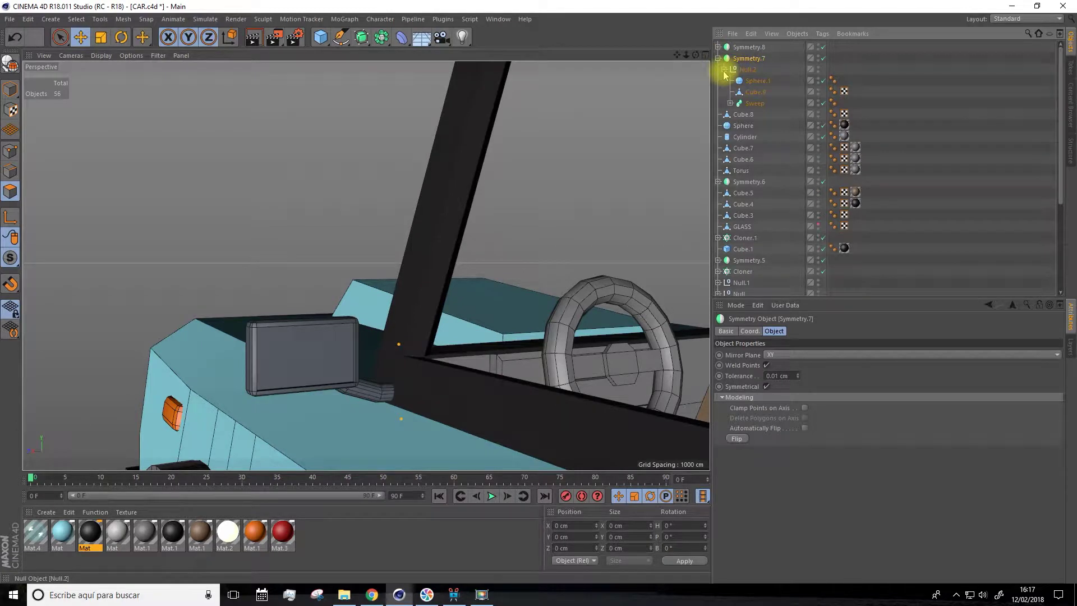
{"action": "left_click", "coordinate": [755, 91]}
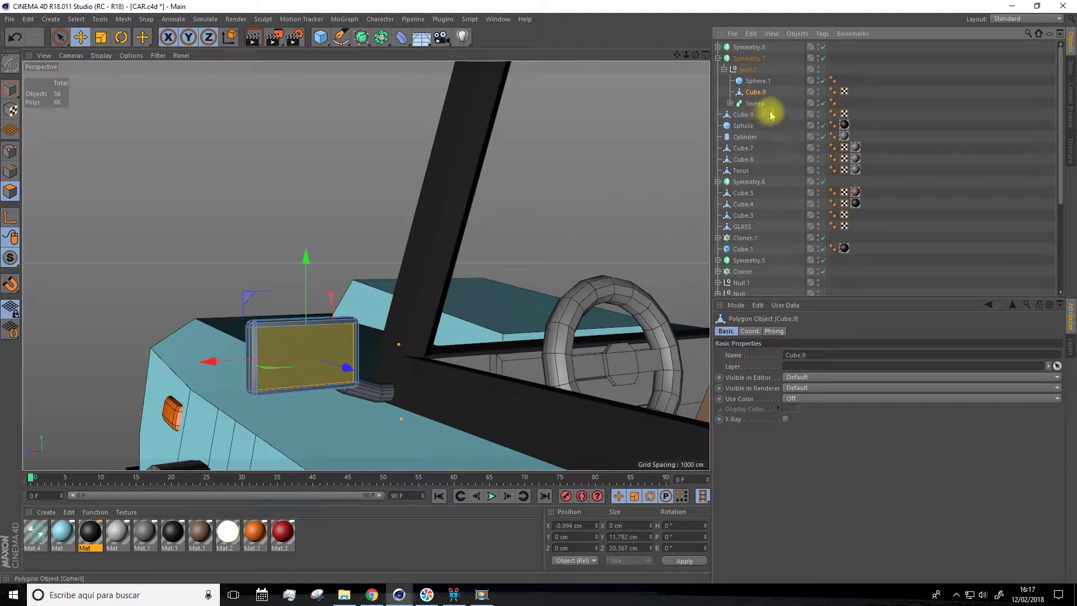
{"action": "left_click", "coordinate": [144, 174]}
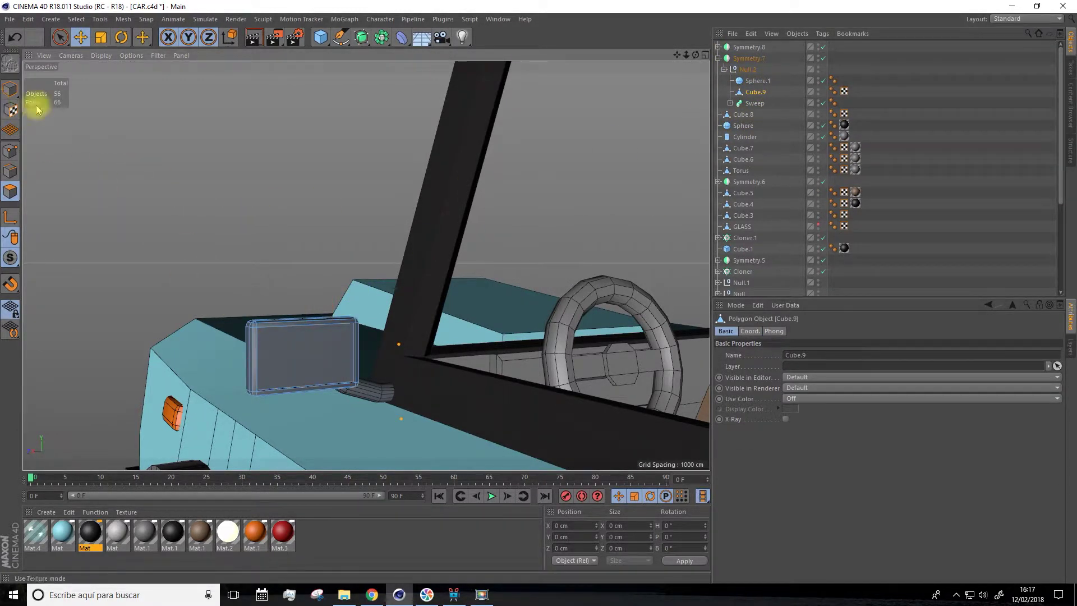
{"action": "left_click", "coordinate": [60, 37]}
{"action": "left_click_drag", "start_coordinate": [243, 261], "coordinate": [264, 349], "text": "alt"}
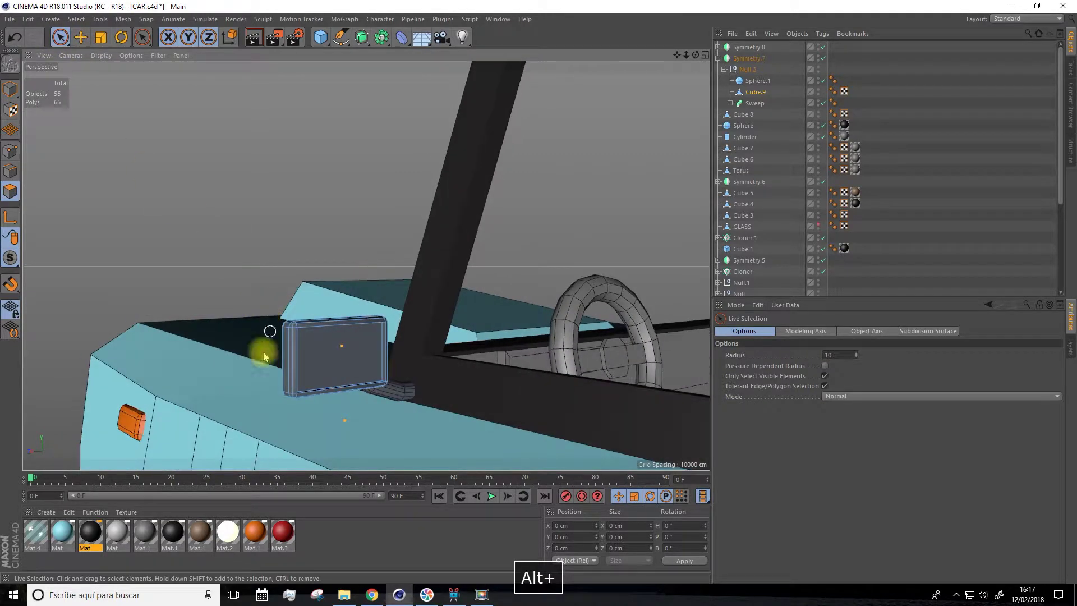
{"action": "left_click_drag", "start_coordinate": [167, 406], "coordinate": [163, 431], "text": "alt"}
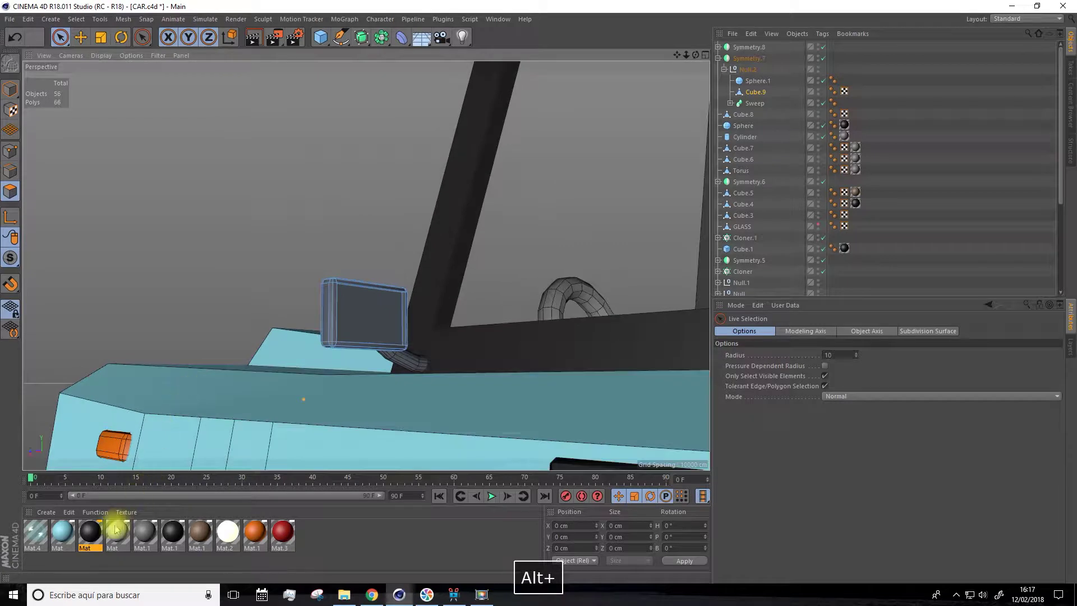
{"action": "left_click_drag", "start_coordinate": [87, 524], "coordinate": [755, 92]}
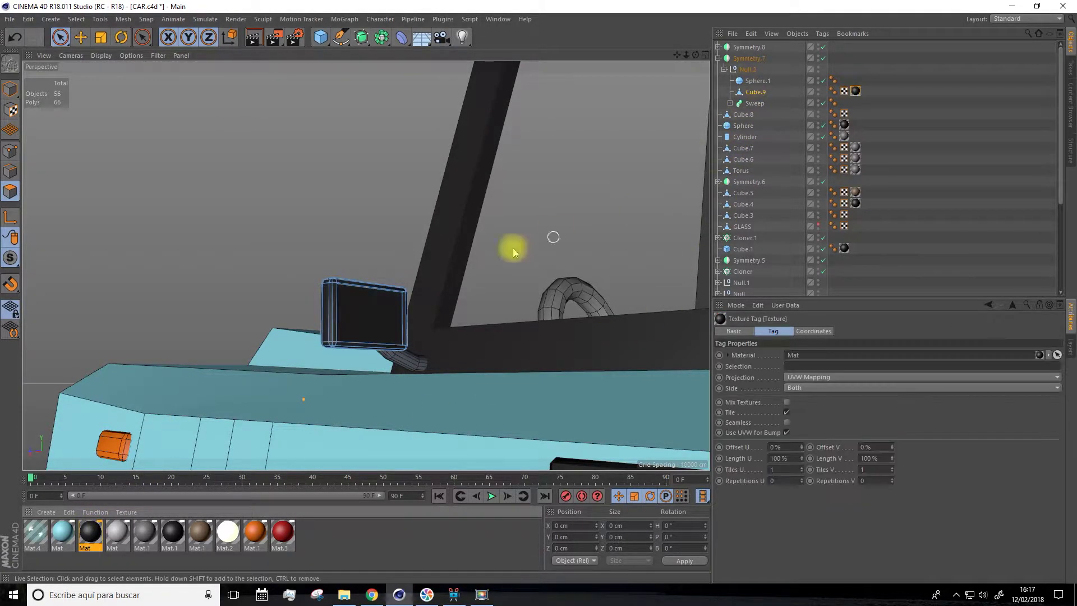
Select the side mirror's glass polygon, apply the light grey Mat material to it and deselect everything
{"action": "left_click_drag", "start_coordinate": [512, 245], "coordinate": [368, 295], "text": "alt"}
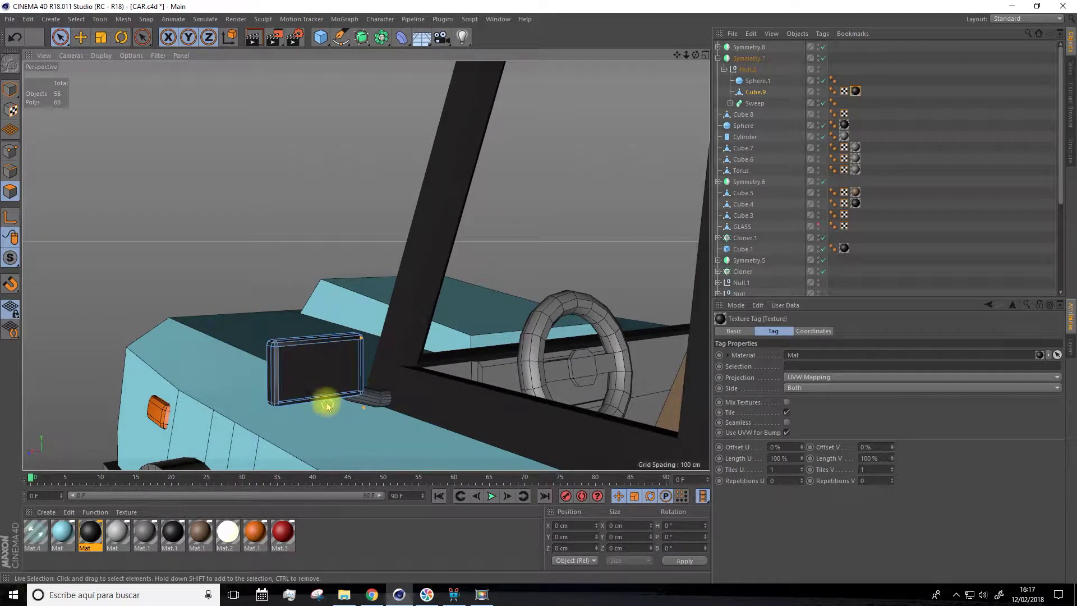
{"action": "left_click", "coordinate": [319, 367]}
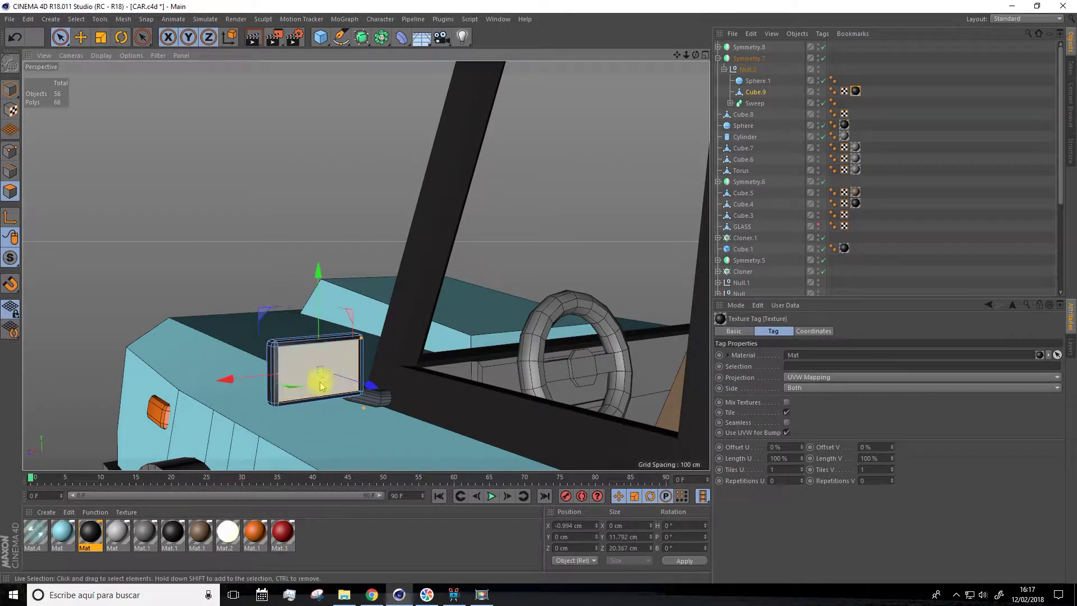
{"action": "scroll", "coordinate": [326, 374], "scroll_direction": "up", "scroll_amount": 2}
{"action": "left_click_drag", "start_coordinate": [326, 373], "coordinate": [193, 452], "text": "alt"}
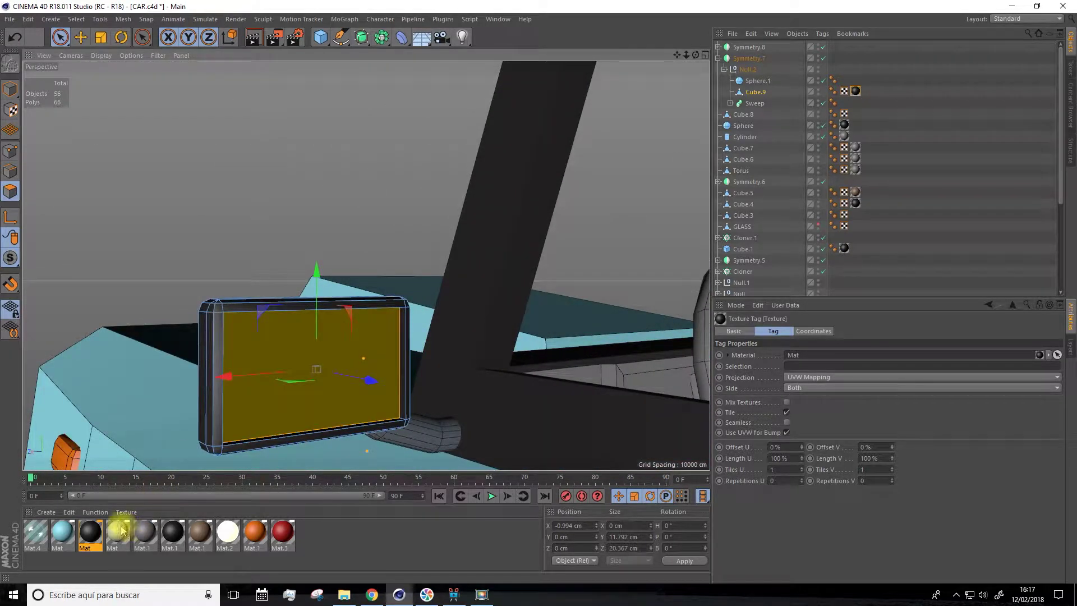
{"action": "left_click_drag", "start_coordinate": [112, 540], "coordinate": [277, 415]}
{"action": "scroll", "coordinate": [291, 433], "scroll_direction": "down", "scroll_amount": 3}
{"action": "mouse_move", "coordinate": [216, 281]}
{"action": "left_mouse_down", "text": "alt"}
{"action": "mouse_move", "coordinate": [183, 258]}
{"action": "mouse_move", "coordinate": [214, 262]}
{"action": "left_mouse_up", "text": "alt"}
{"action": "left_click", "coordinate": [417, 213]}
{"action": "left_click_drag", "start_coordinate": [375, 218], "coordinate": [310, 336], "text": "alt"}
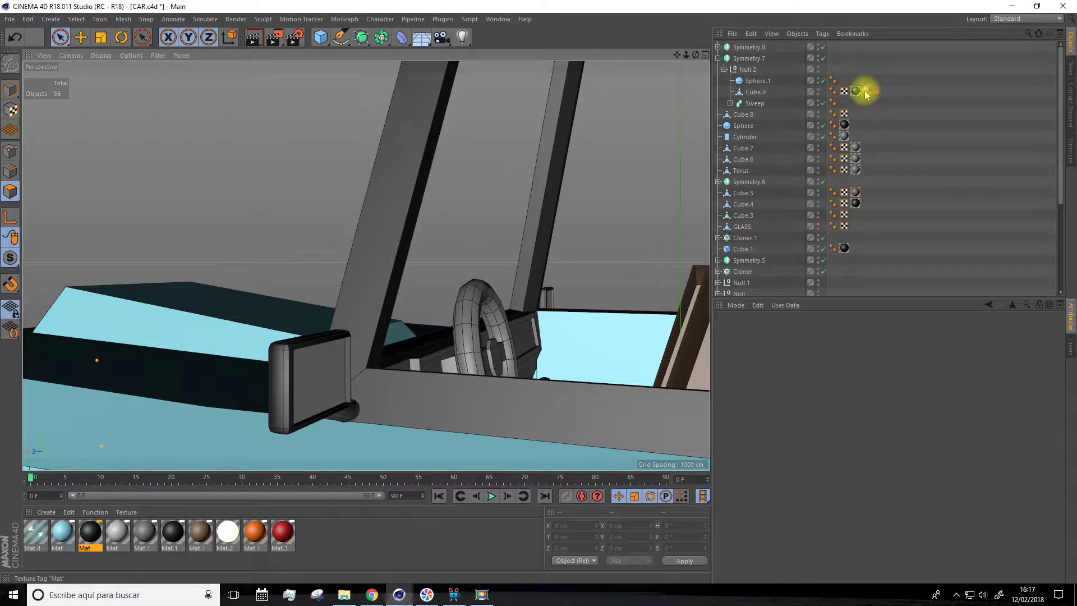
Examine how the mirror's light grey texture tag is linked to its polygon selection tag
{"action": "left_click", "coordinate": [878, 91]}
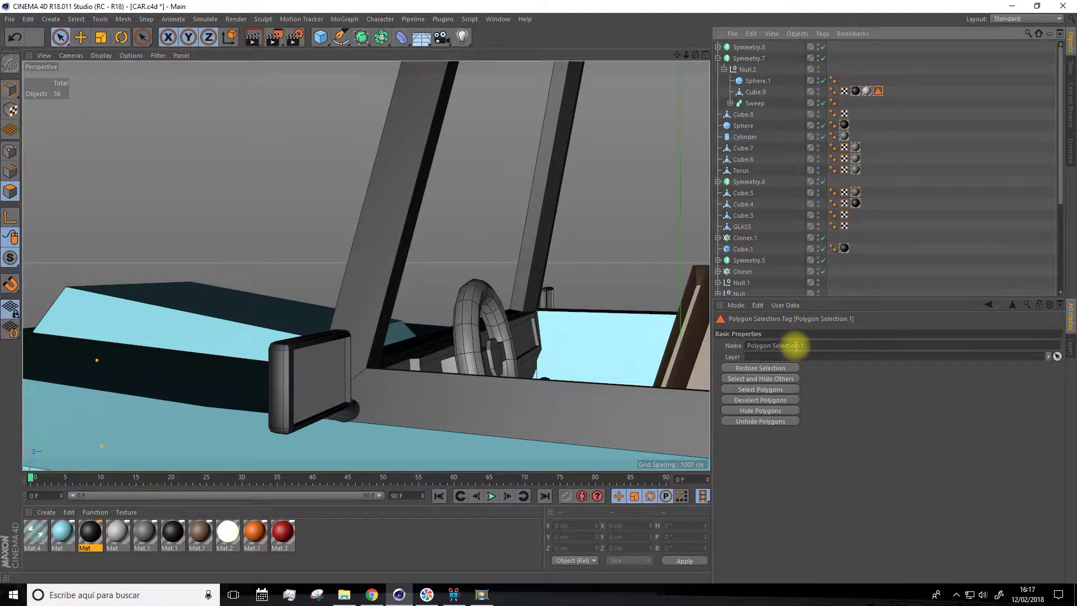
{"action": "left_click", "coordinate": [868, 92]}
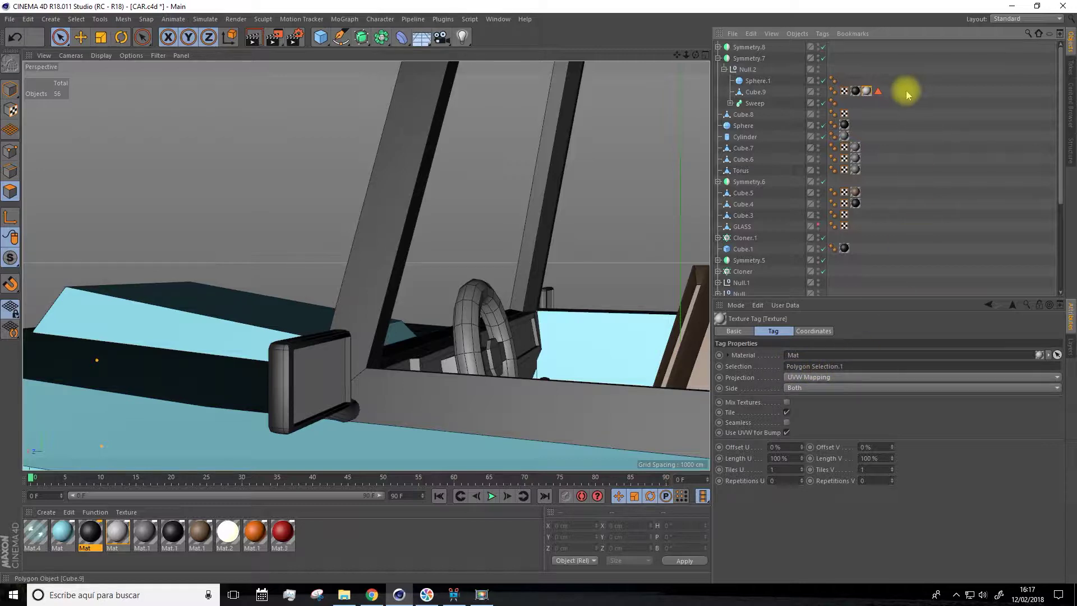
{"action": "left_click", "coordinate": [878, 93]}
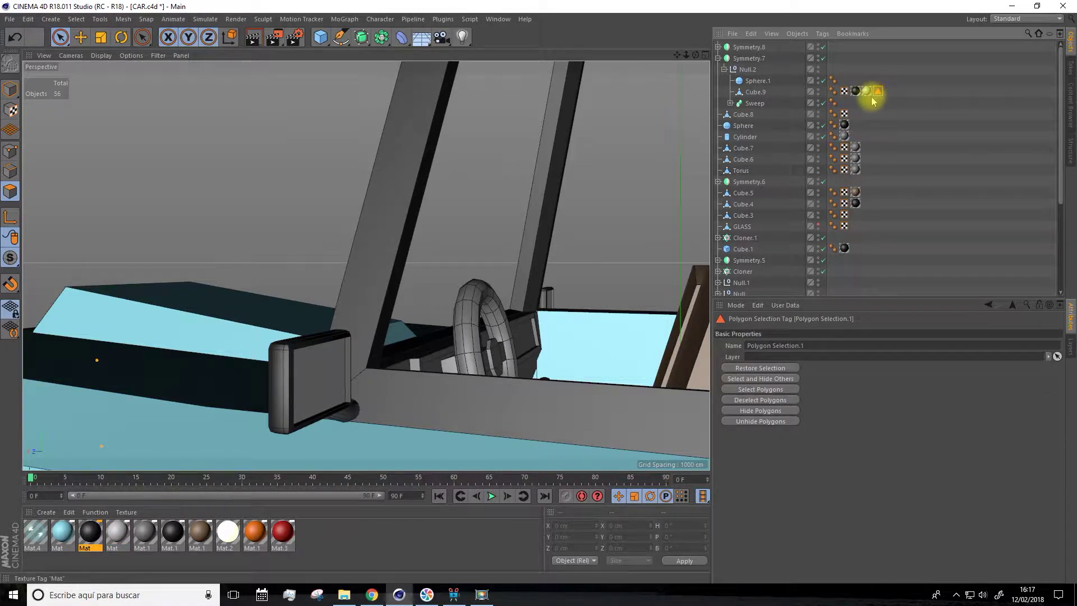
{"action": "left_click", "coordinate": [867, 91]}
Select the wheel's Cylinder object inside Symmetry.2 and apply the black Mat.1 material to it
{"action": "scroll", "coordinate": [457, 285], "scroll_direction": "down", "scroll_amount": 10}
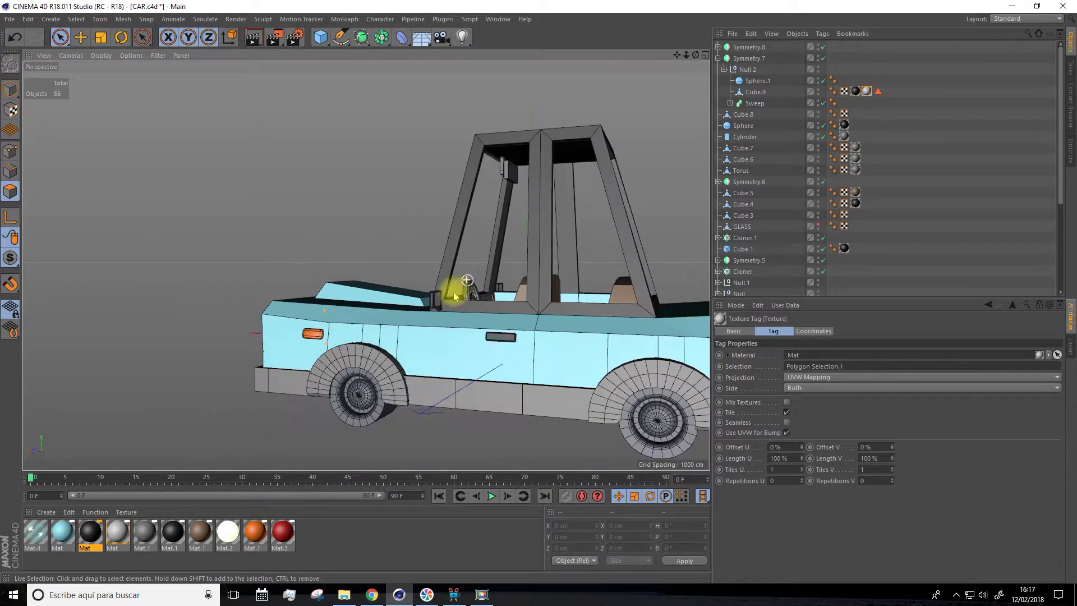
{"action": "left_click_drag", "start_coordinate": [376, 380], "coordinate": [334, 413], "text": "alt"}
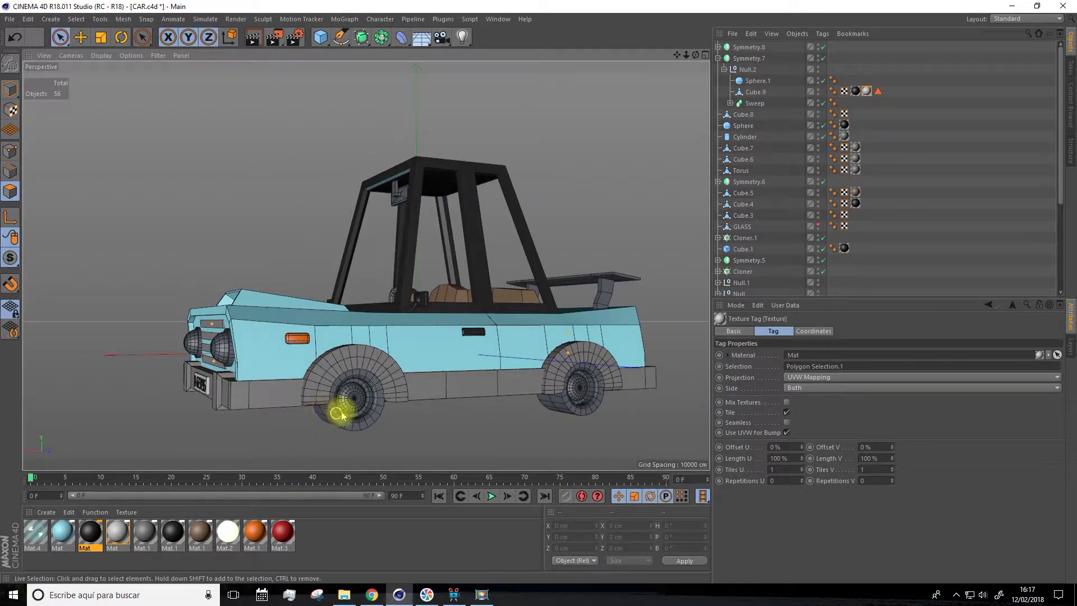
{"action": "scroll", "coordinate": [346, 419], "scroll_direction": "up", "scroll_amount": 5}
{"action": "scroll", "coordinate": [346, 419], "scroll_direction": "up", "scroll_amount": 3}
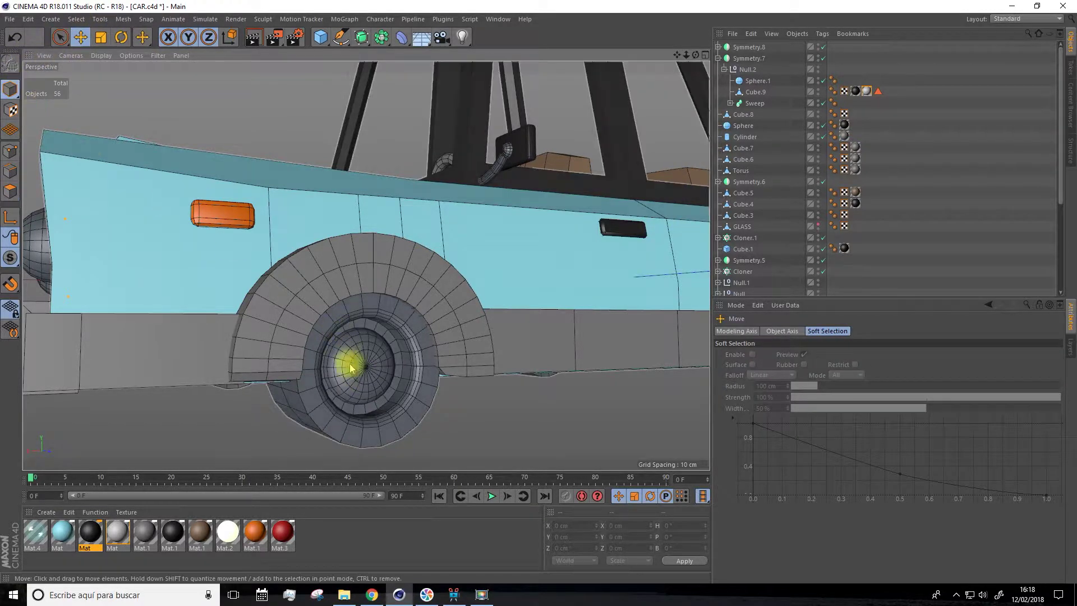
{"action": "left_click", "coordinate": [351, 394]}
{"action": "scroll", "coordinate": [353, 391], "scroll_direction": "down", "scroll_amount": 5}
{"action": "scroll", "coordinate": [353, 391], "scroll_direction": "down", "scroll_amount": 3}
{"action": "scroll", "coordinate": [738, 200], "scroll_direction": "down", "scroll_amount": 4}
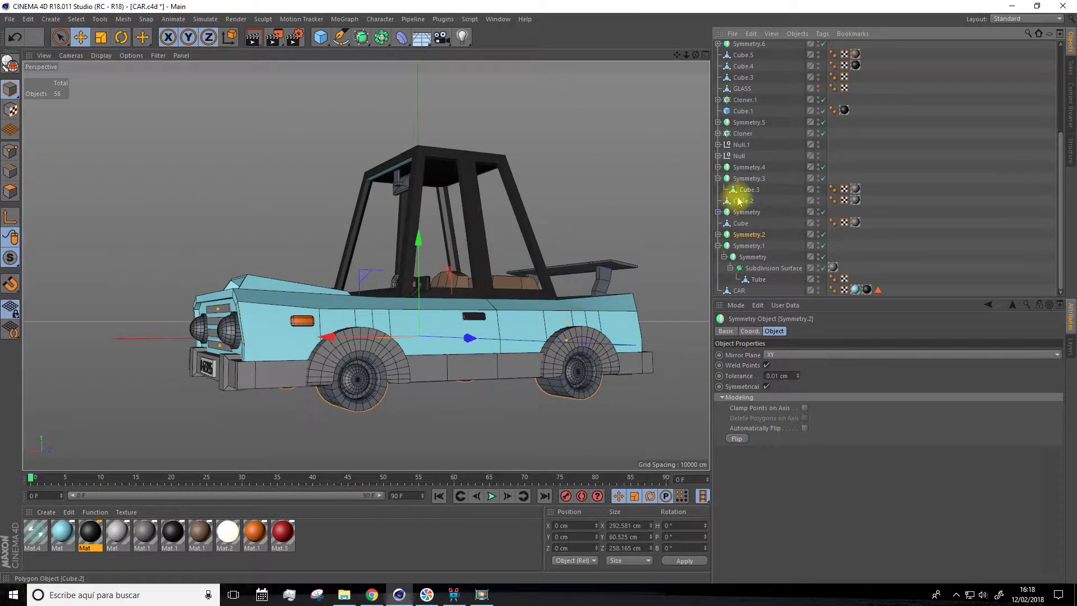
{"action": "left_click", "coordinate": [718, 235]}
{"action": "left_click", "coordinate": [757, 257]}
{"action": "left_click_drag", "start_coordinate": [343, 300], "coordinate": [483, 300], "text": "alt"}
{"action": "key", "text": "o"}
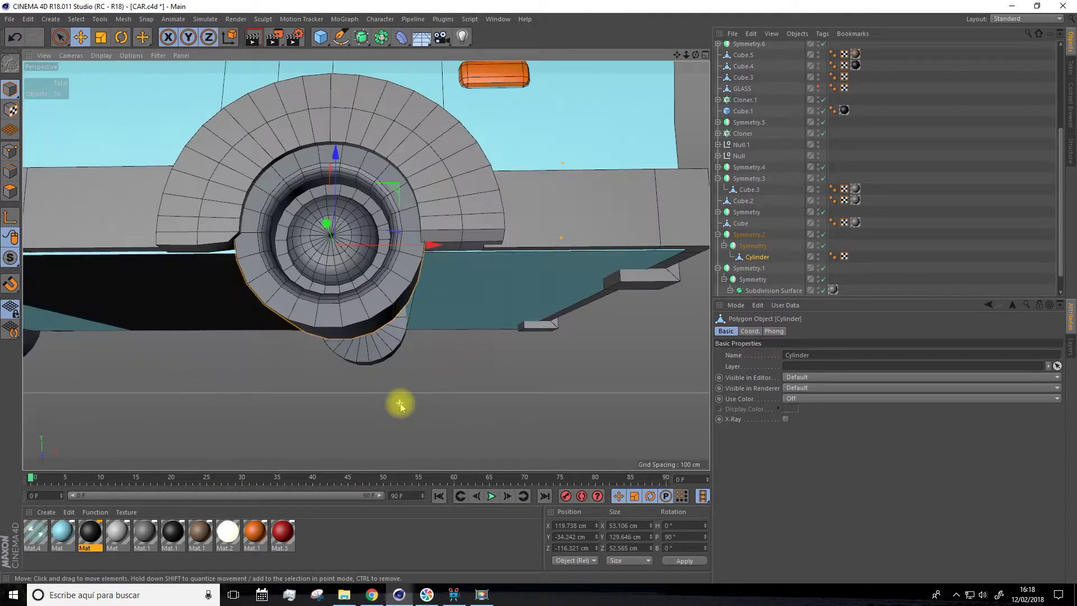
{"action": "left_click_drag", "start_coordinate": [173, 533], "coordinate": [751, 257]}
Loop-select the polygon rings of the wheel's central hub, apply the grey Mat.1 material to them and deselect the object
{"action": "right_click_drag", "start_coordinate": [252, 269], "coordinate": [299, 263], "text": "alt"}
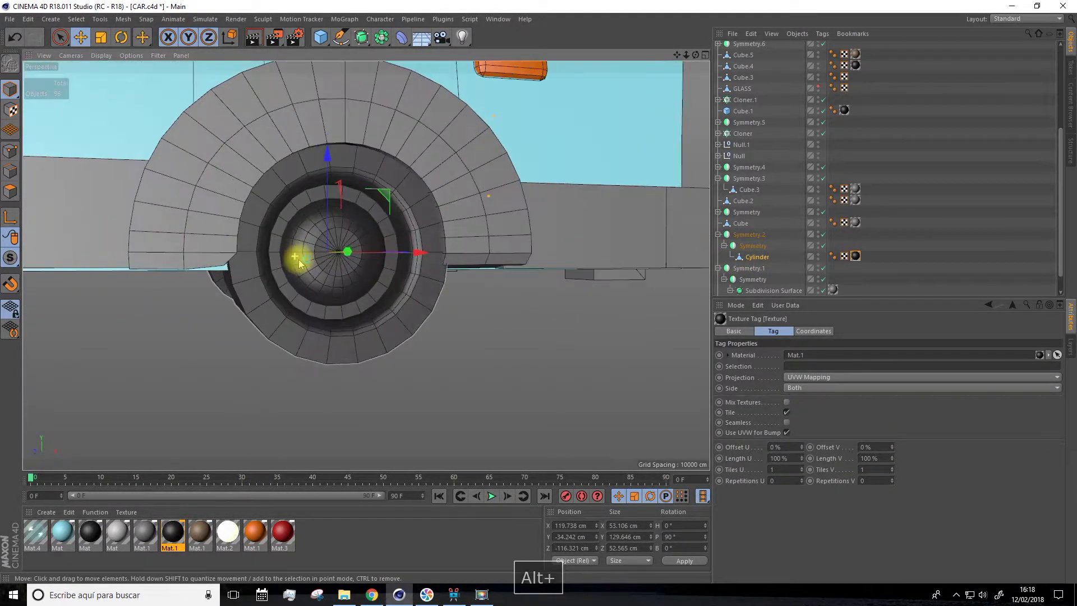
{"action": "left_click", "coordinate": [13, 191]}
{"action": "left_click", "coordinate": [76, 19]}
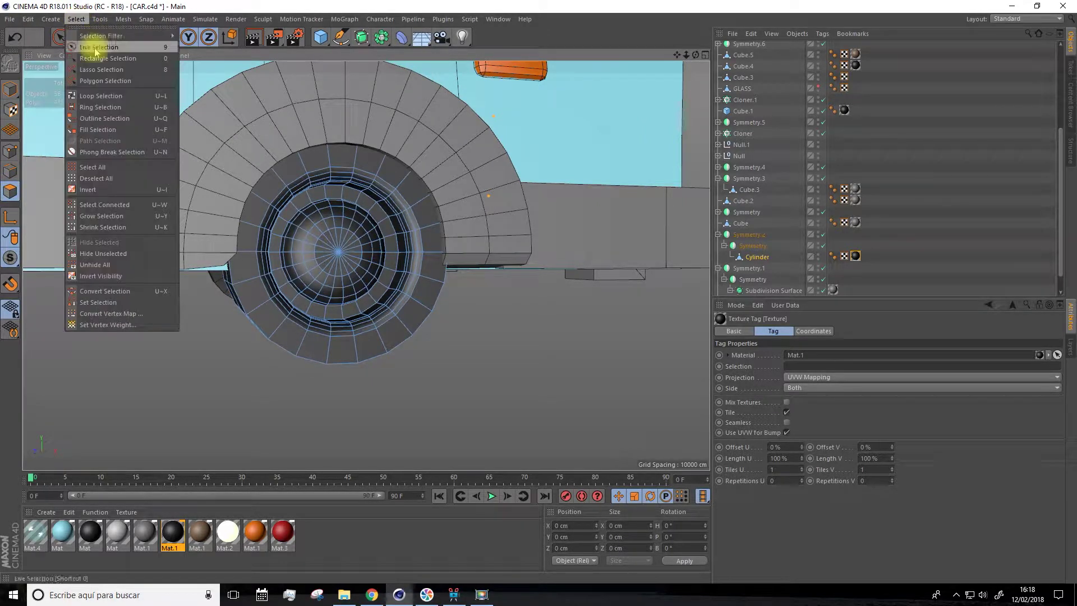
{"action": "left_click", "coordinate": [98, 97]}
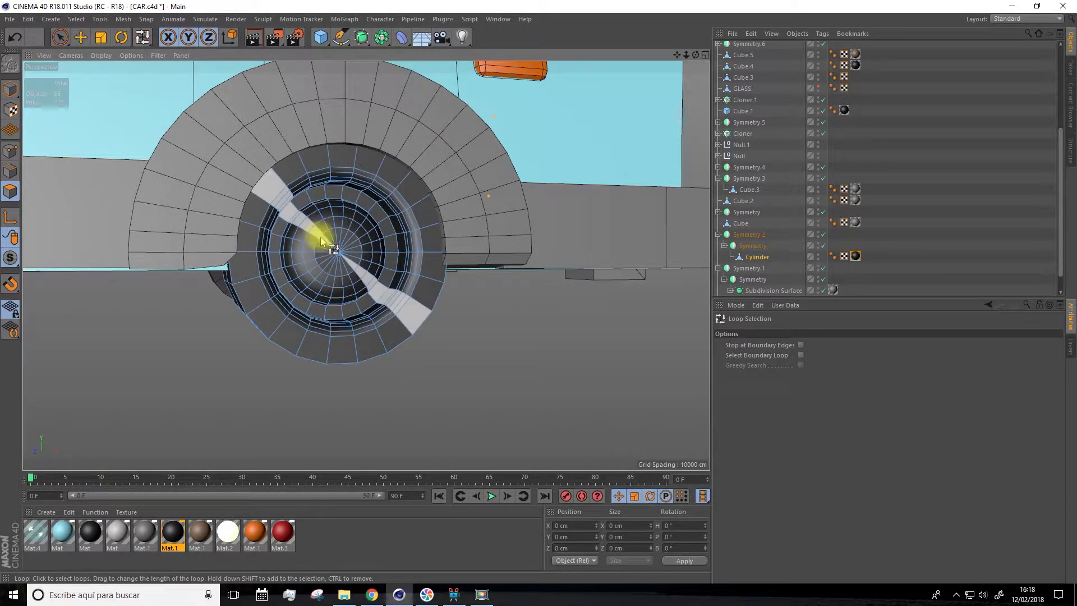
{"action": "left_click", "coordinate": [312, 235], "text": "shift"}
{"action": "left_click", "coordinate": [307, 232], "text": "shift"}
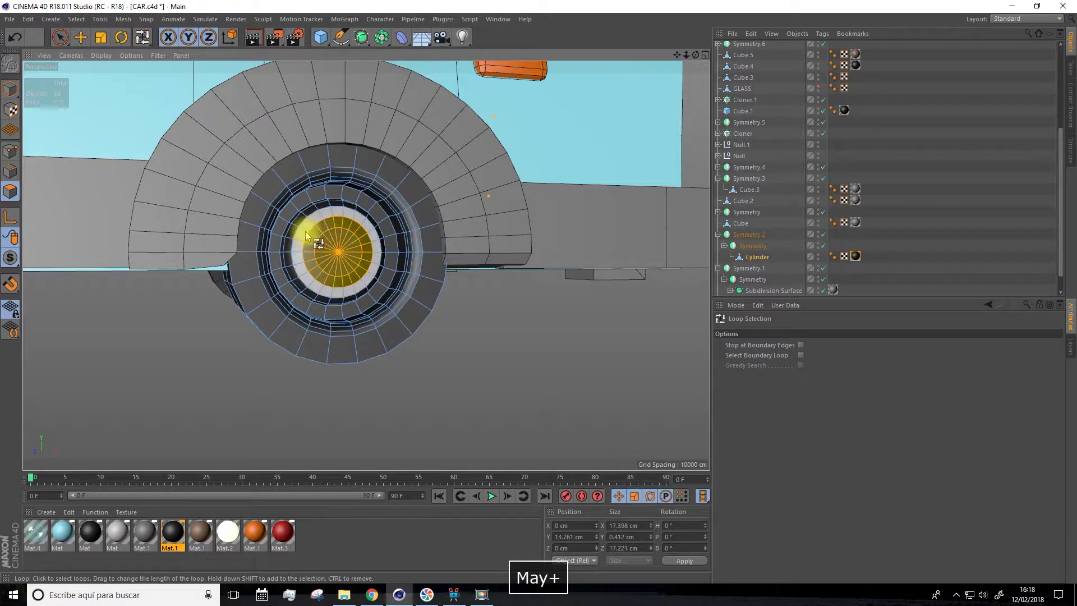
{"action": "left_click_drag", "start_coordinate": [297, 224], "coordinate": [334, 272], "text": "alt"}
{"action": "left_click", "coordinate": [333, 271], "text": "shift"}
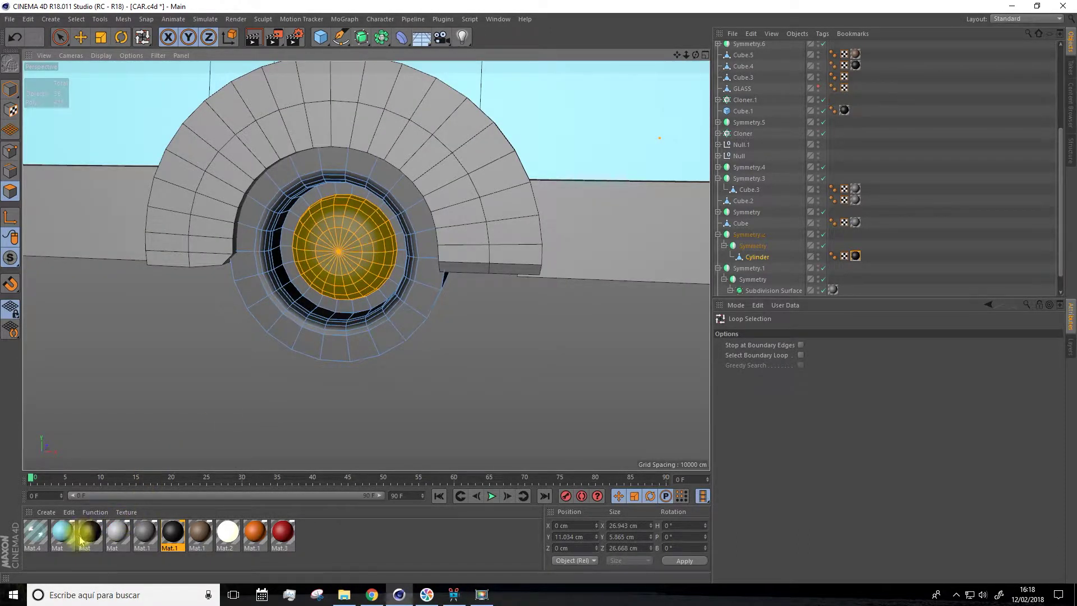
{"action": "left_click_drag", "start_coordinate": [147, 540], "coordinate": [287, 319]}
{"action": "scroll", "coordinate": [287, 319], "scroll_direction": "down", "scroll_amount": 5}
{"action": "left_click", "coordinate": [60, 37]}
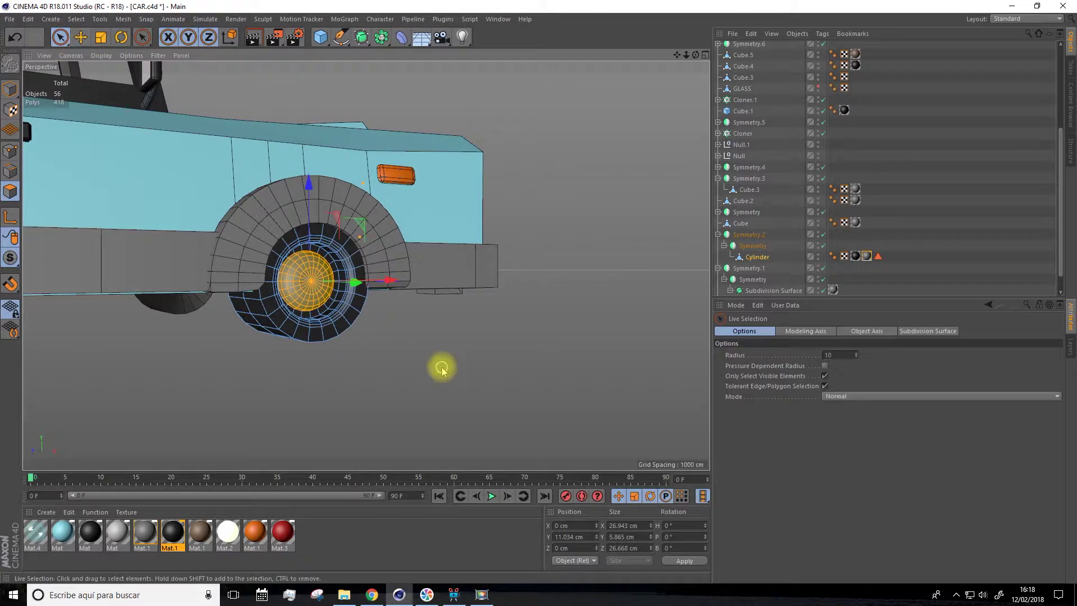
{"action": "scroll", "coordinate": [426, 353], "scroll_direction": "up", "scroll_amount": 3}
{"action": "scroll", "coordinate": [426, 352], "scroll_direction": "down", "scroll_amount": 5}
{"action": "left_click", "coordinate": [914, 216]}
Apply the grey Mat.1 material to the outer surround of the front headlight
{"action": "left_click_drag", "start_coordinate": [651, 316], "coordinate": [548, 307], "text": "alt"}
{"action": "scroll", "coordinate": [261, 465], "scroll_direction": "up", "scroll_amount": 5}
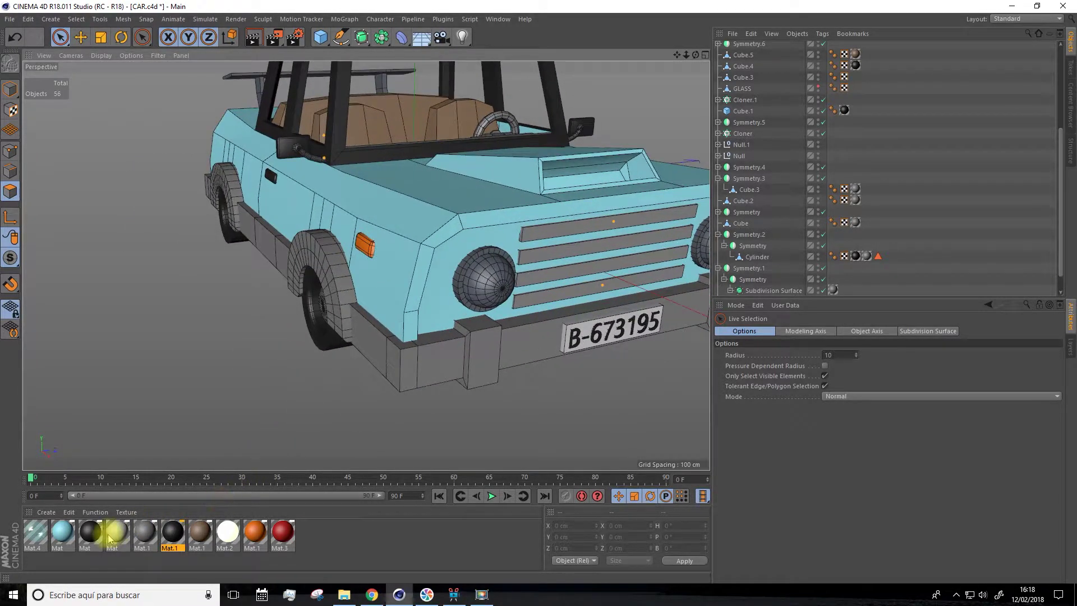
{"action": "left_click_drag", "start_coordinate": [136, 538], "coordinate": [448, 356]}
{"action": "left_click_drag", "start_coordinate": [458, 295], "coordinate": [455, 298]}
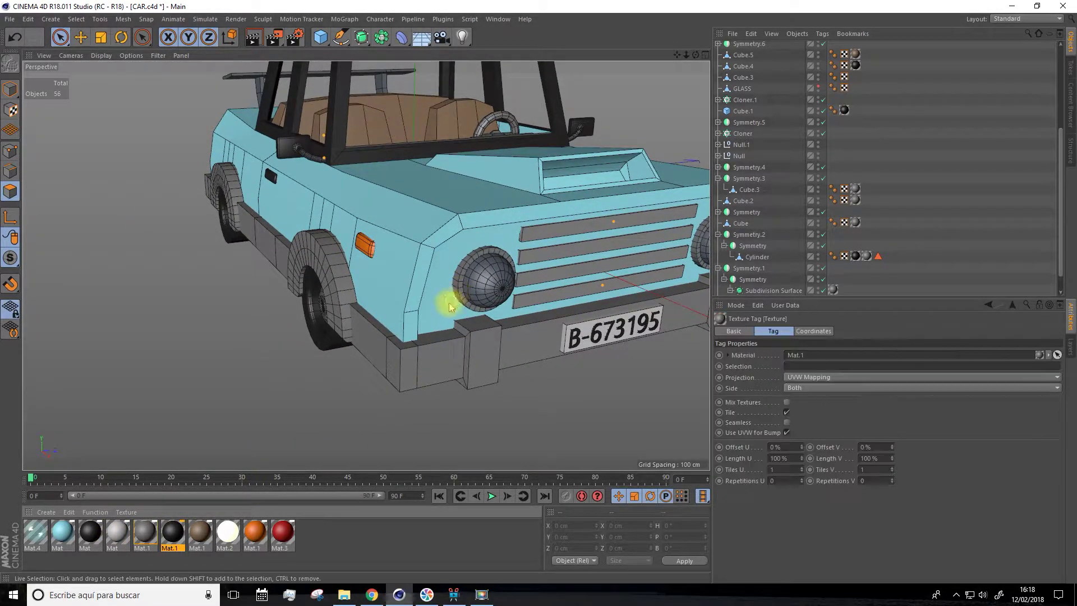
Apply the white Mat.2 material to the front headlight
{"action": "left_click", "coordinate": [227, 535]}
{"action": "left_click_drag", "start_coordinate": [270, 521], "coordinate": [470, 326]}
{"action": "scroll", "coordinate": [481, 308], "scroll_direction": "down", "scroll_amount": 5}
{"action": "left_click_drag", "start_coordinate": [488, 287], "coordinate": [302, 193]}
Select the front grille's Cloner and adjust its transform colour to a green with hue 91° and saturation 61%, changing its brightness value too
{"action": "left_click", "coordinate": [80, 37]}
{"action": "left_click", "coordinate": [10, 88]}
{"action": "left_click", "coordinate": [449, 289]}
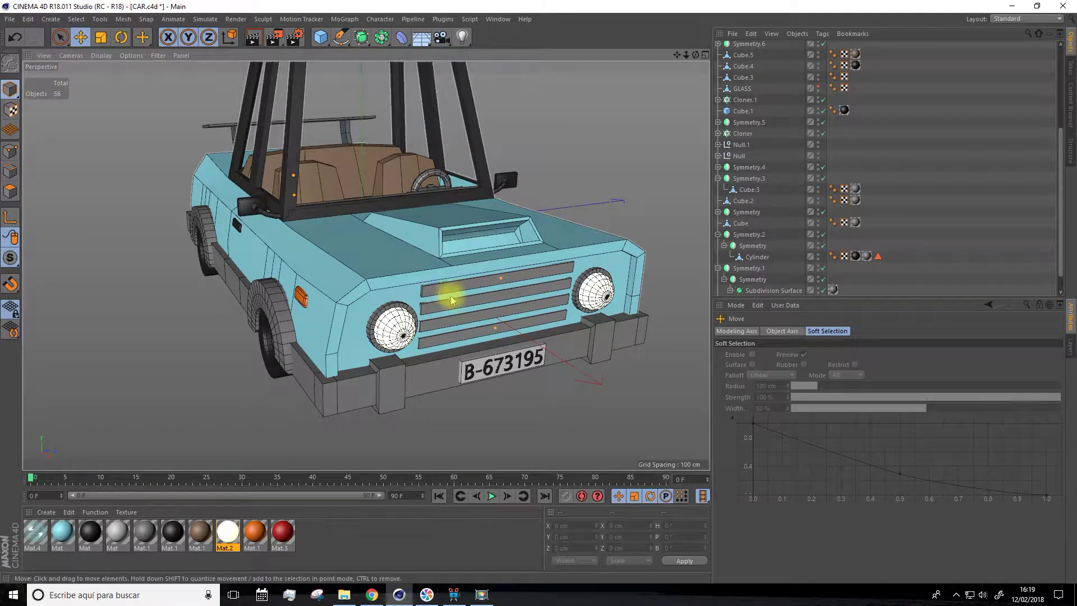
{"action": "left_click", "coordinate": [718, 133]}
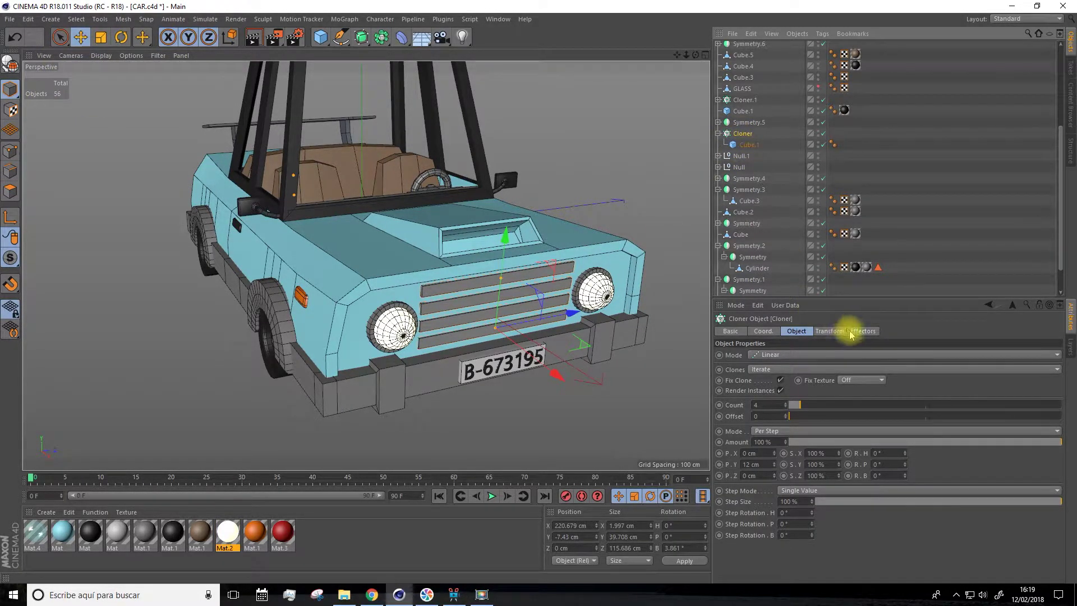
{"action": "left_click", "coordinate": [830, 331]}
{"action": "left_click_drag", "start_coordinate": [817, 435], "coordinate": [861, 435]}
{"action": "left_click", "coordinate": [957, 446]}
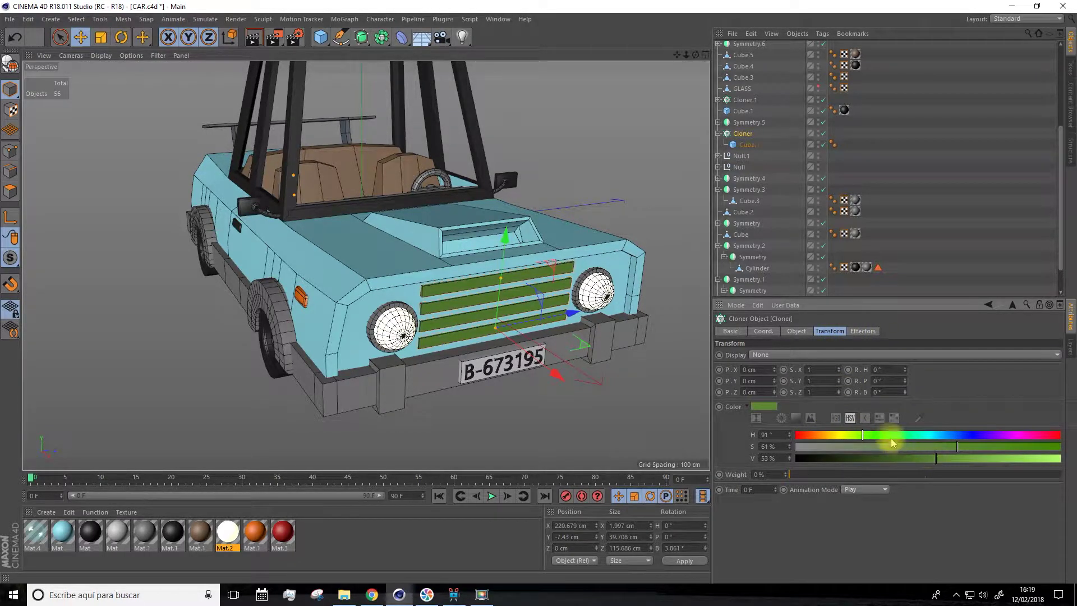
{"action": "mouse_move", "coordinate": [926, 460]}
{"action": "left_mouse_down"}
{"action": "mouse_move", "coordinate": [873, 469]}
{"action": "mouse_move", "coordinate": [893, 465]}
{"action": "mouse_move", "coordinate": [872, 452]}
{"action": "left_mouse_up"}
Select the interior rear-view mirror Cube.8 and apply the black Mat material to it
{"action": "scroll", "coordinate": [477, 359], "scroll_direction": "down", "scroll_amount": 5}
{"action": "left_click_drag", "start_coordinate": [267, 334], "coordinate": [198, 286], "text": "alt"}
{"action": "left_click_drag", "start_coordinate": [678, 49], "coordinate": [182, 256], "text": "alt"}
{"action": "scroll", "coordinate": [388, 213], "scroll_direction": "up", "scroll_amount": 6}
{"action": "left_click", "coordinate": [403, 234]}
{"action": "scroll", "coordinate": [262, 236], "scroll_direction": "up", "scroll_amount": 5}
{"action": "scroll", "coordinate": [522, 171], "scroll_direction": "up", "scroll_amount": 5}
{"action": "scroll", "coordinate": [534, 177], "scroll_direction": "up", "scroll_amount": 3}
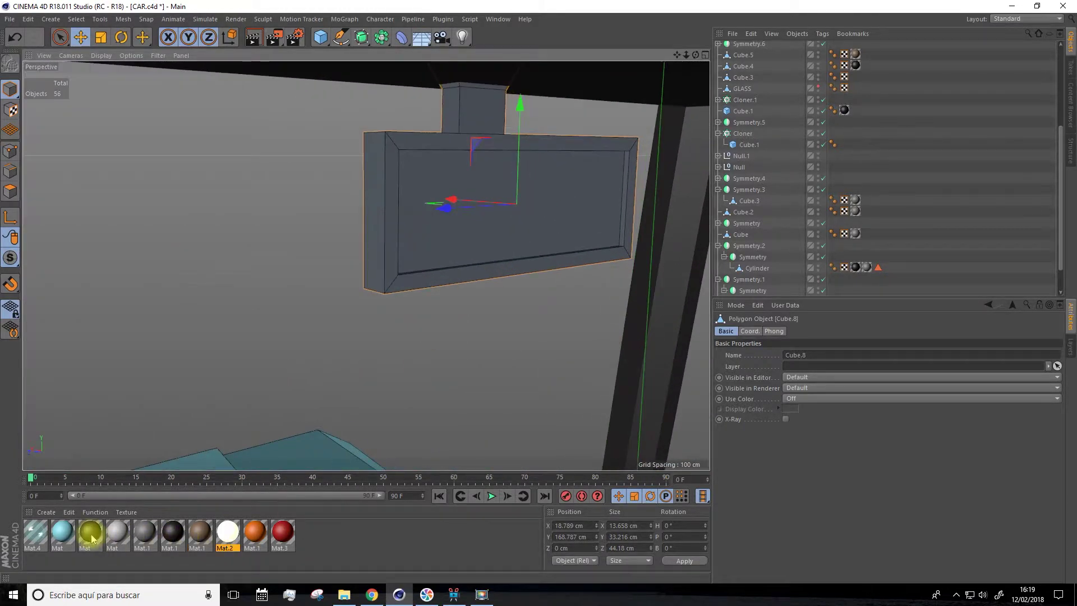
{"action": "left_click_drag", "start_coordinate": [386, 261], "coordinate": [387, 262]}
Select the mirror-face polygon of Cube.8, apply the light grey Mat material to it and clear the selection
{"action": "scroll", "coordinate": [768, 132], "scroll_direction": "up", "scroll_amount": 5}
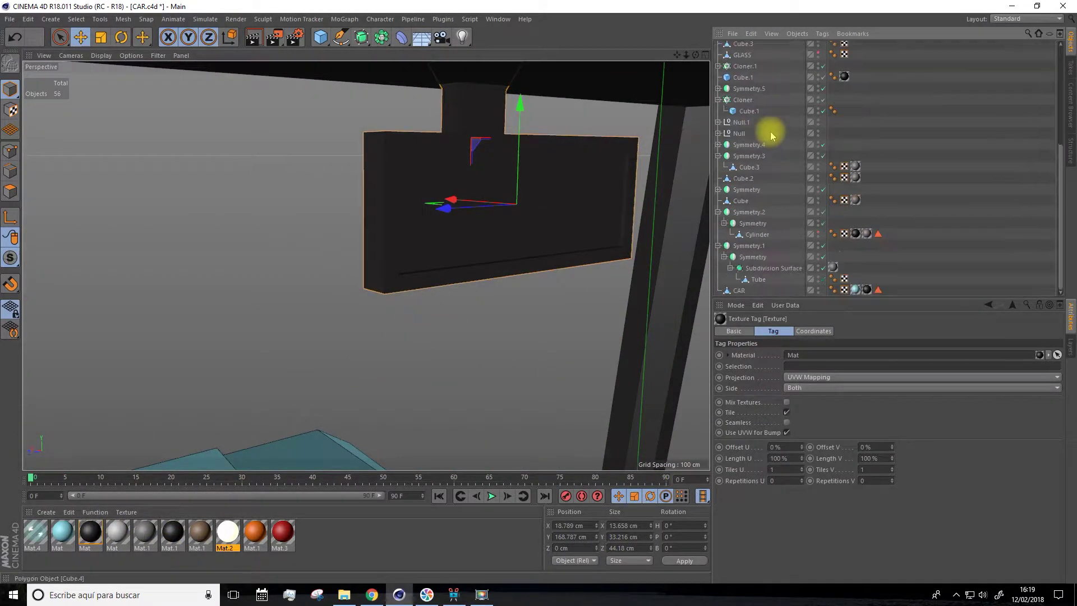
{"action": "left_click", "coordinate": [739, 116]}
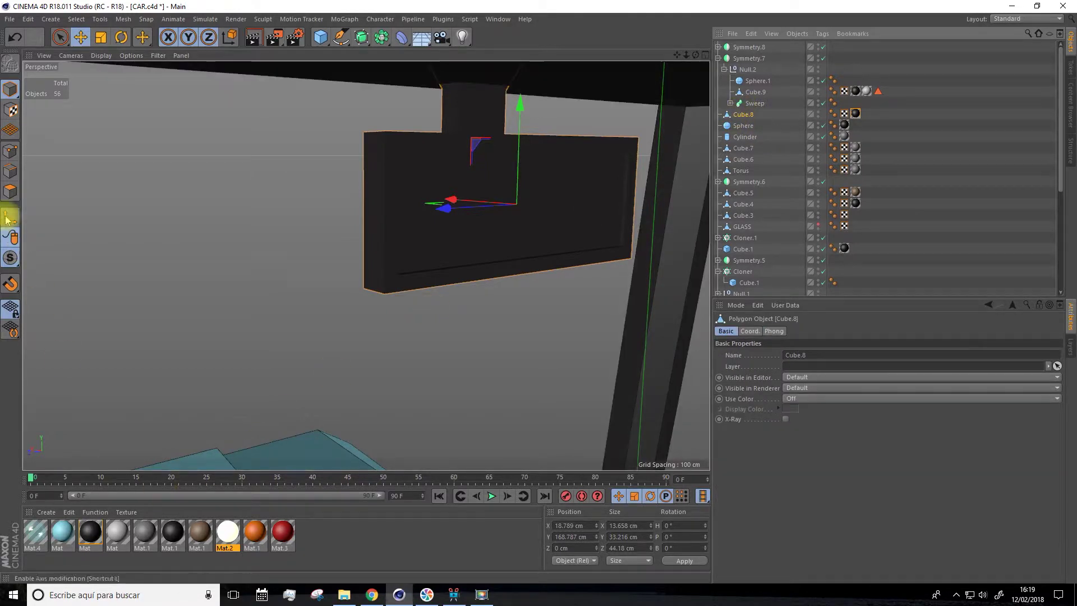
{"action": "left_click", "coordinate": [10, 191]}
{"action": "left_click", "coordinate": [60, 37]}
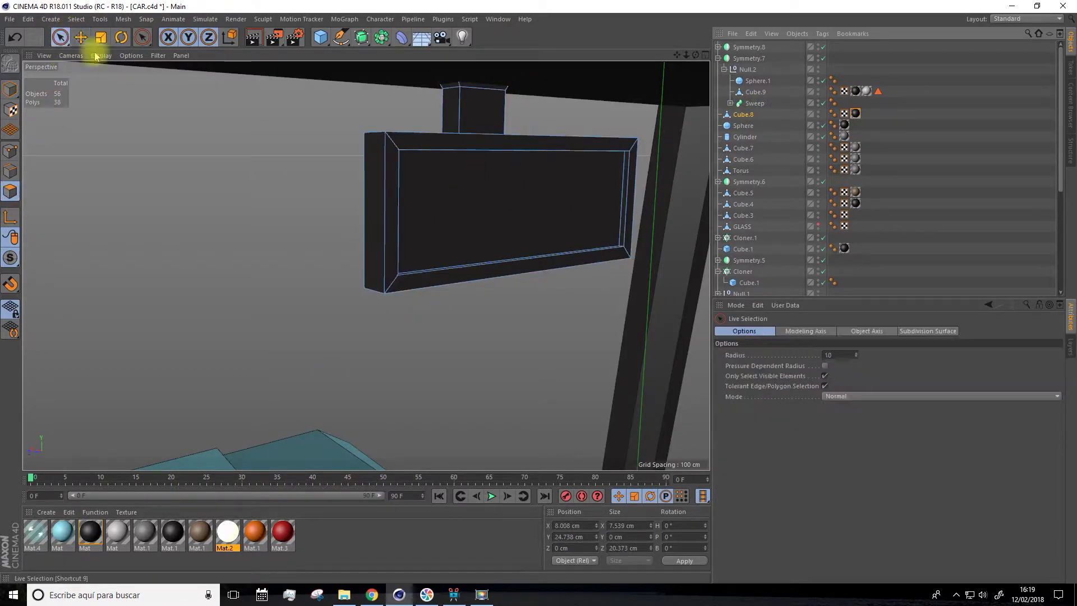
{"action": "left_click", "coordinate": [469, 176]}
{"action": "left_click_drag", "start_coordinate": [220, 545], "coordinate": [457, 236]}
{"action": "scroll", "coordinate": [448, 289], "scroll_direction": "down", "scroll_amount": 3}
{"action": "left_click", "coordinate": [476, 375]}
{"action": "scroll", "coordinate": [484, 377], "scroll_direction": "down", "scroll_amount": 6}
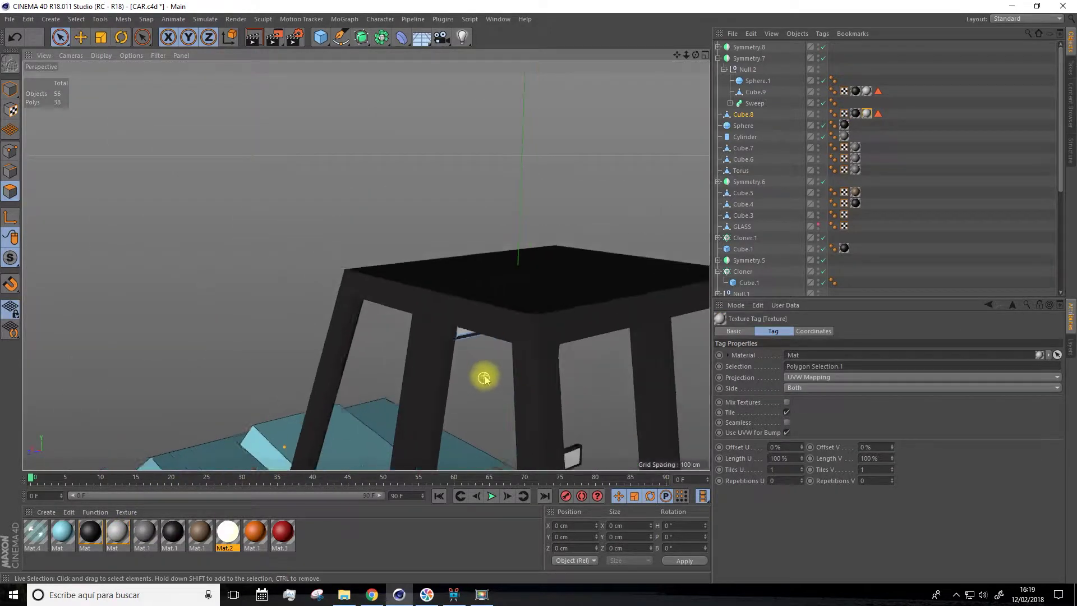
Select the recessed panel polygons on the dashboard's Cube.6 and apply the brown Mat.1 material to them
{"action": "left_click_drag", "start_coordinate": [677, 55], "coordinate": [561, 5]}
{"action": "scroll", "coordinate": [481, 241], "scroll_direction": "down", "scroll_amount": 4}
{"action": "left_click_drag", "start_coordinate": [427, 266], "coordinate": [457, 279], "text": "alt"}
{"action": "scroll", "coordinate": [456, 279], "scroll_direction": "up", "scroll_amount": 10}
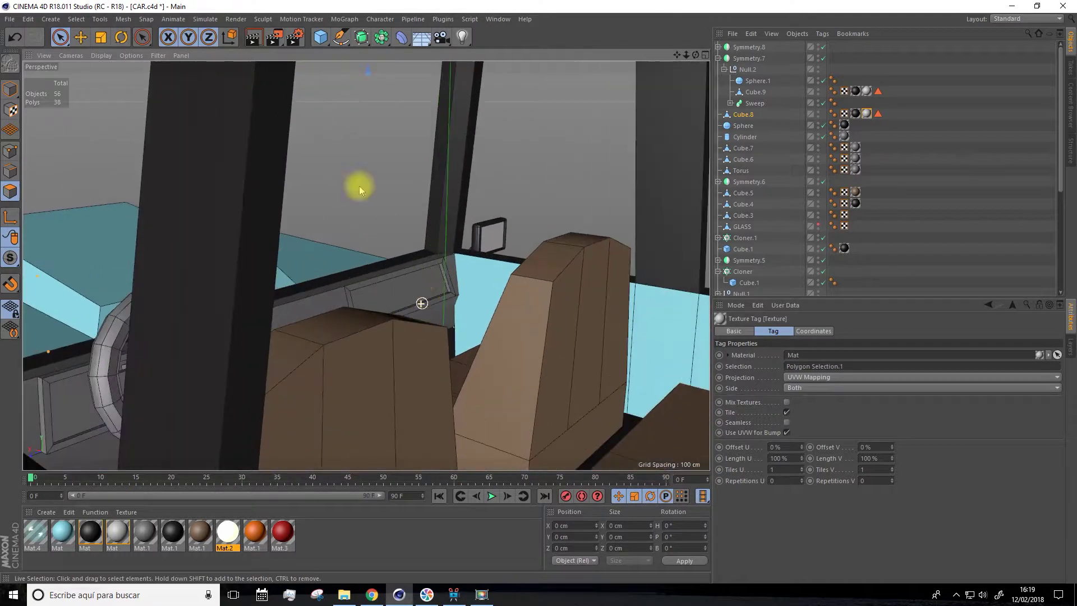
{"action": "left_click", "coordinate": [81, 37]}
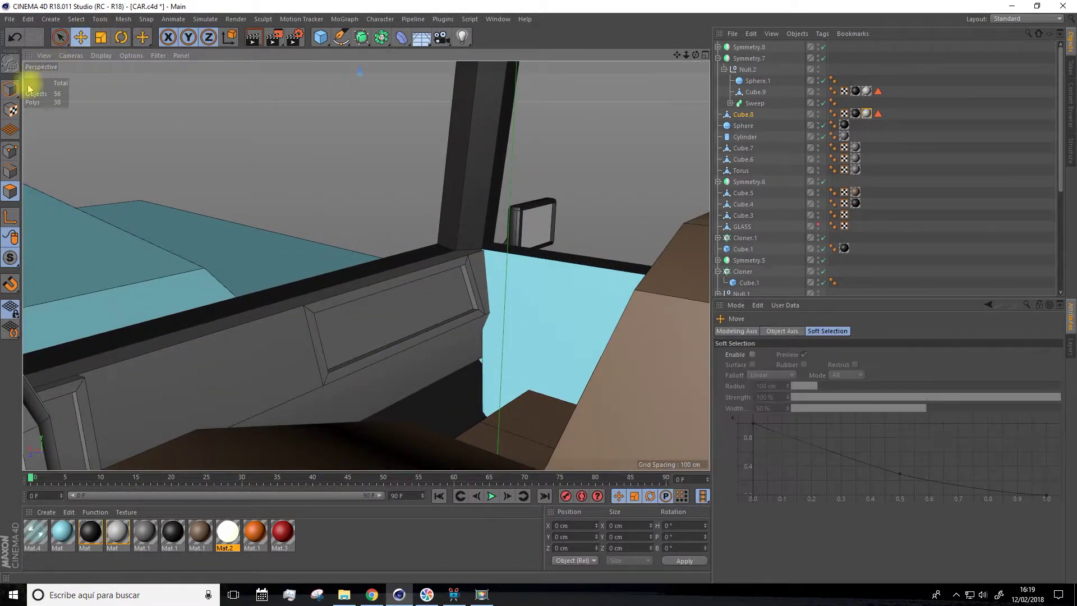
{"action": "left_click", "coordinate": [10, 89]}
{"action": "left_click", "coordinate": [376, 314]}
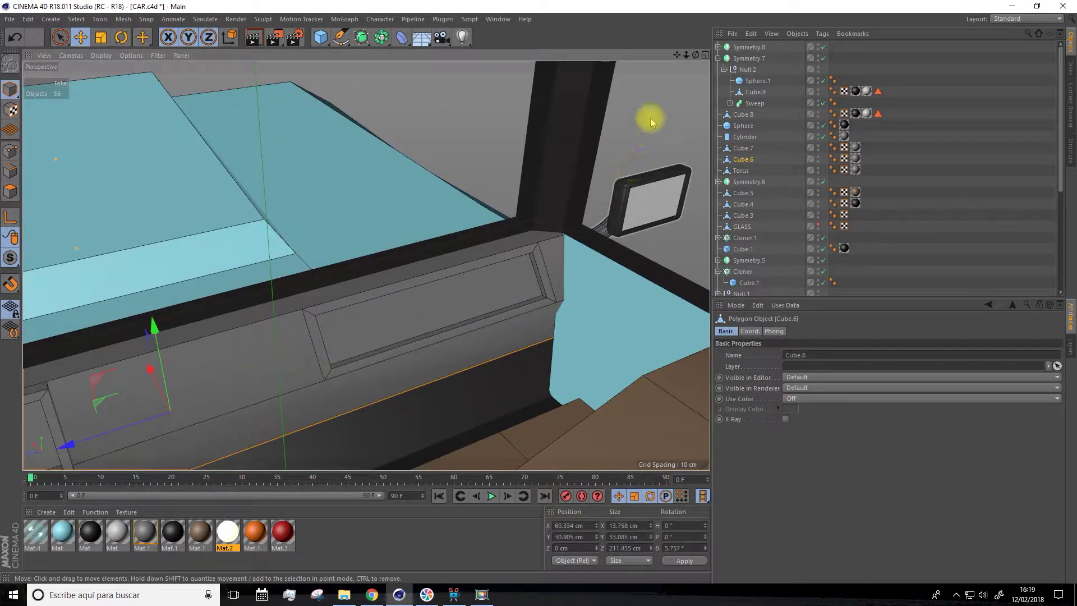
{"action": "left_click_drag", "start_coordinate": [676, 55], "coordinate": [710, 147]}
{"action": "left_click", "coordinate": [10, 191]}
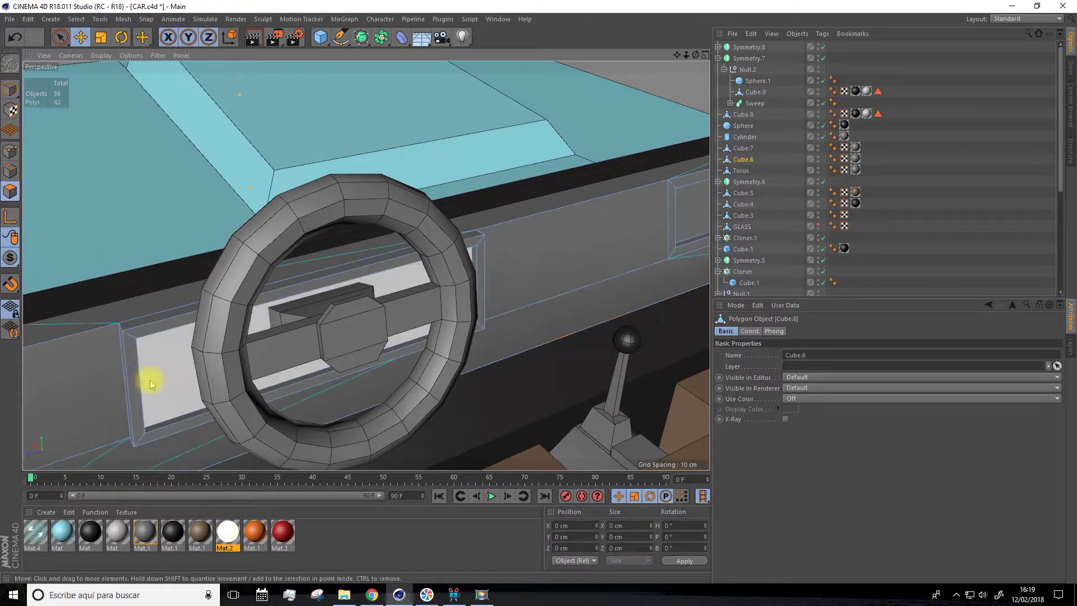
{"action": "left_click_drag", "start_coordinate": [678, 55], "coordinate": [617, 231]}
{"action": "left_click", "coordinate": [616, 234], "text": "shift"}
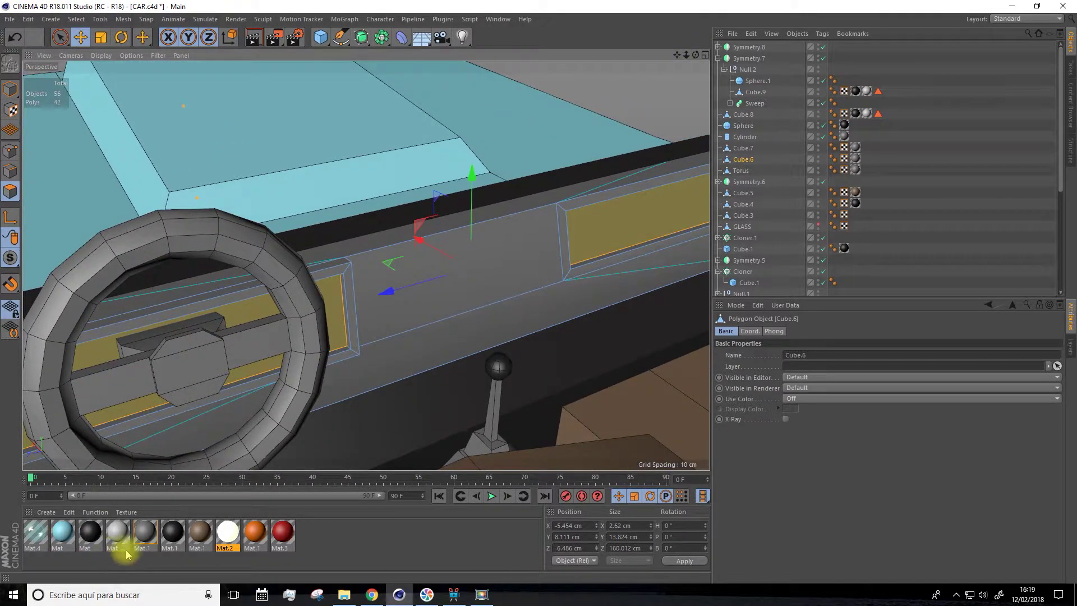
{"action": "left_click_drag", "start_coordinate": [191, 538], "coordinate": [630, 206]}
{"action": "scroll", "coordinate": [428, 365], "scroll_direction": "down", "scroll_amount": 5}
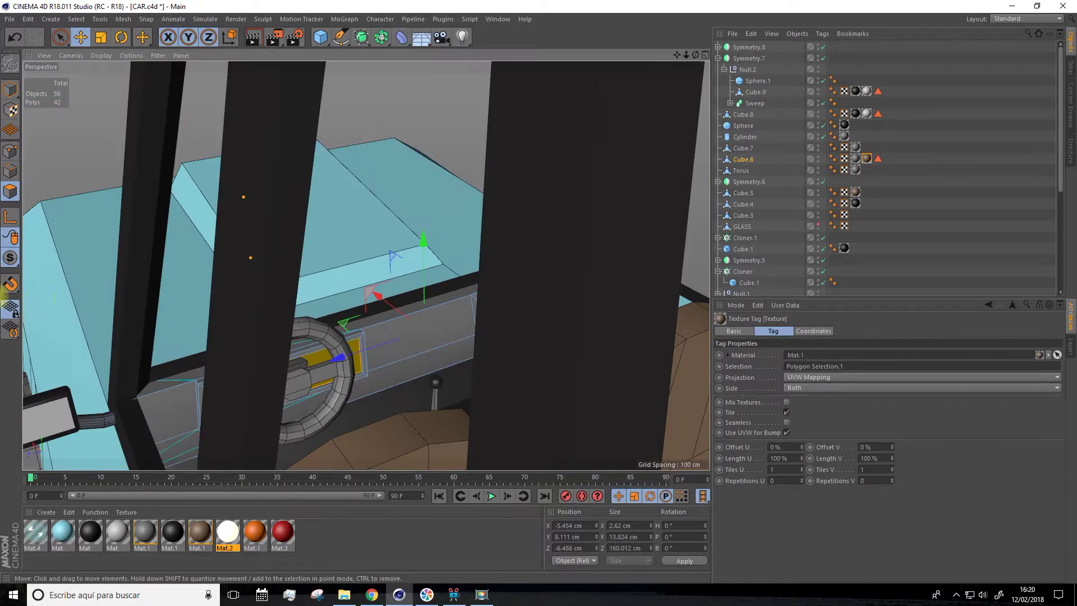
Apply the light blue Mat material to the rear spoiler
{"action": "left_click_drag", "start_coordinate": [241, 337], "coordinate": [353, 331], "text": "alt"}
{"action": "scroll", "coordinate": [353, 331], "scroll_direction": "down", "scroll_amount": 3}
{"action": "left_click_drag", "start_coordinate": [355, 289], "coordinate": [478, 335], "text": "alt"}
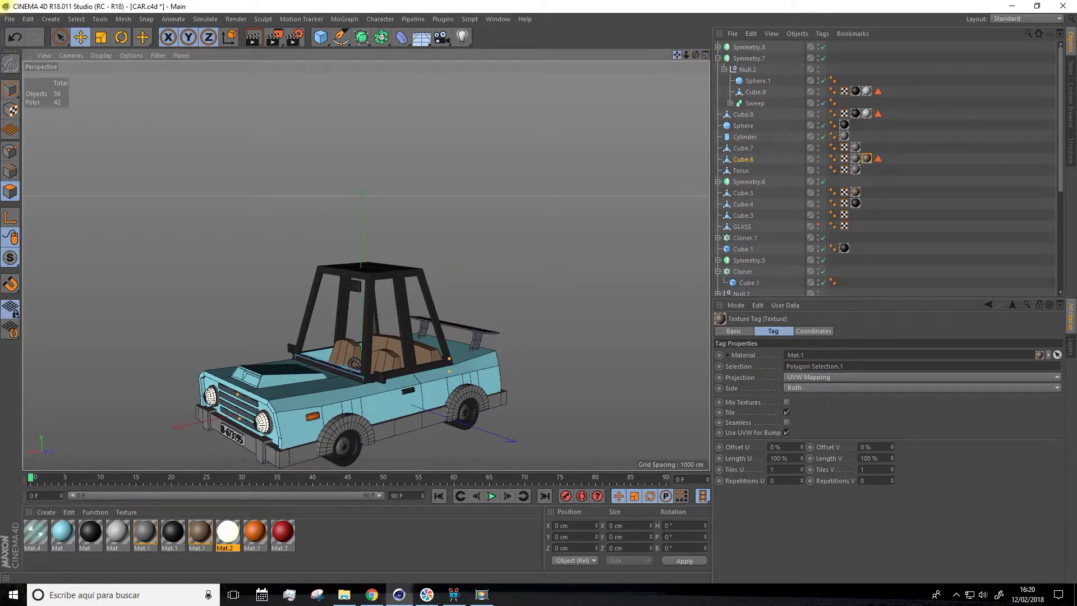
{"action": "left_click_drag", "start_coordinate": [676, 55], "coordinate": [686, 48]}
{"action": "left_click_drag", "start_coordinate": [367, 265], "coordinate": [565, 252], "text": "alt"}
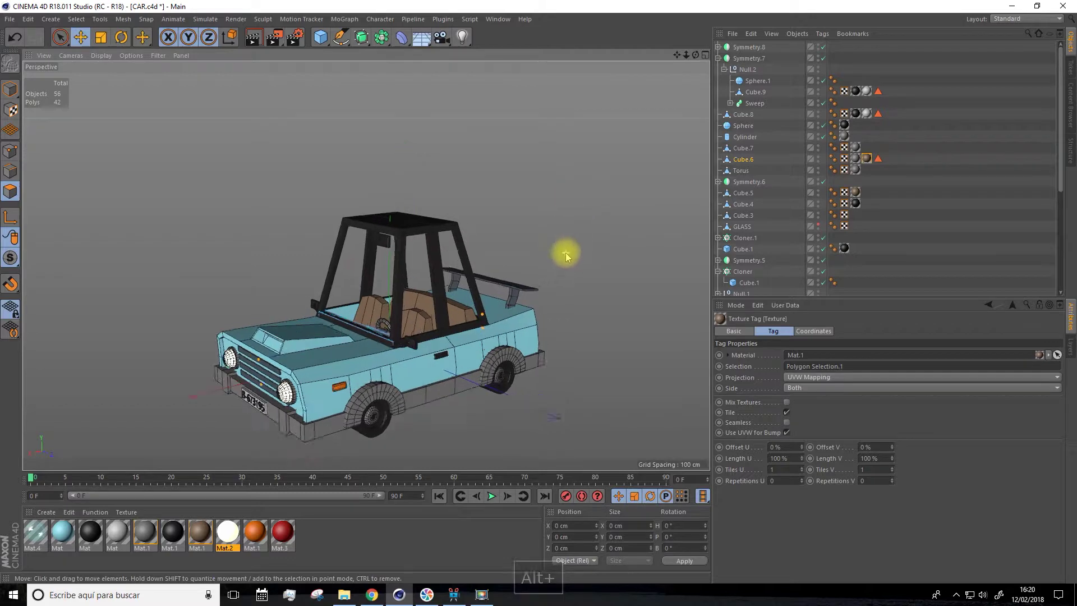
{"action": "right_click_drag", "start_coordinate": [565, 253], "coordinate": [540, 267], "text": "alt"}
{"action": "left_click_drag", "start_coordinate": [540, 267], "coordinate": [456, 377], "text": "alt"}
Loop-select the polygons of both supports on the spoiler's Cube.3 and apply the grey Mat.1 material to them
{"action": "left_click", "coordinate": [77, 20]}
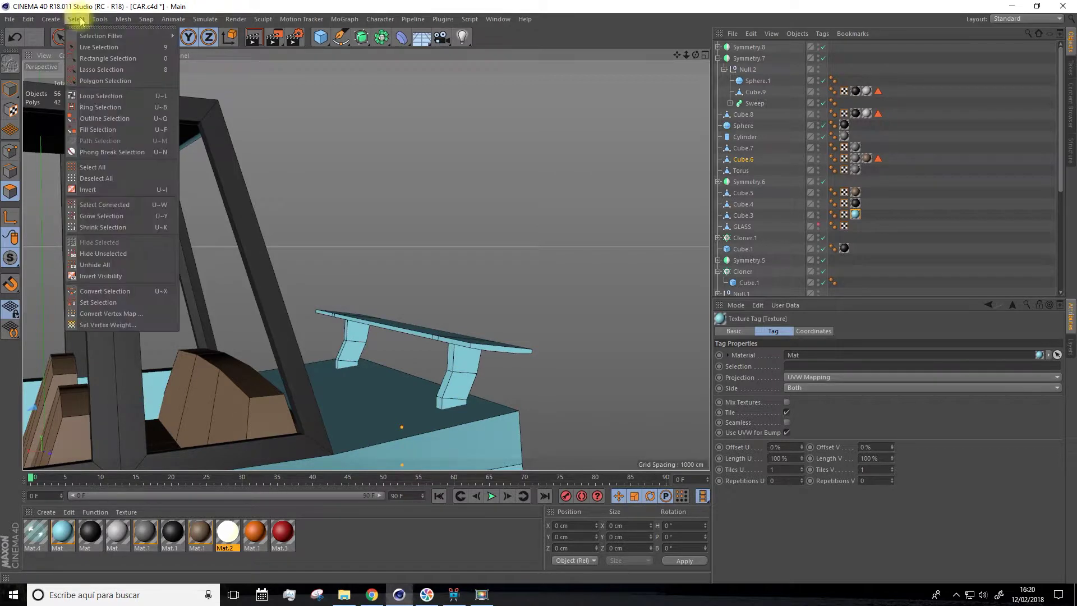
{"action": "left_click", "coordinate": [102, 96]}
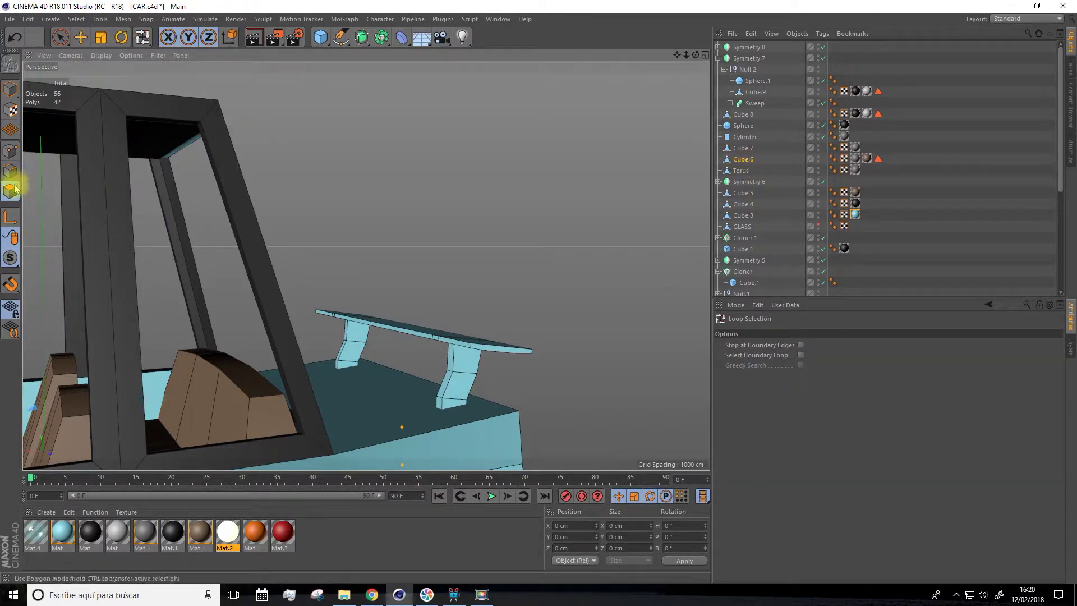
{"action": "left_click", "coordinate": [80, 38]}
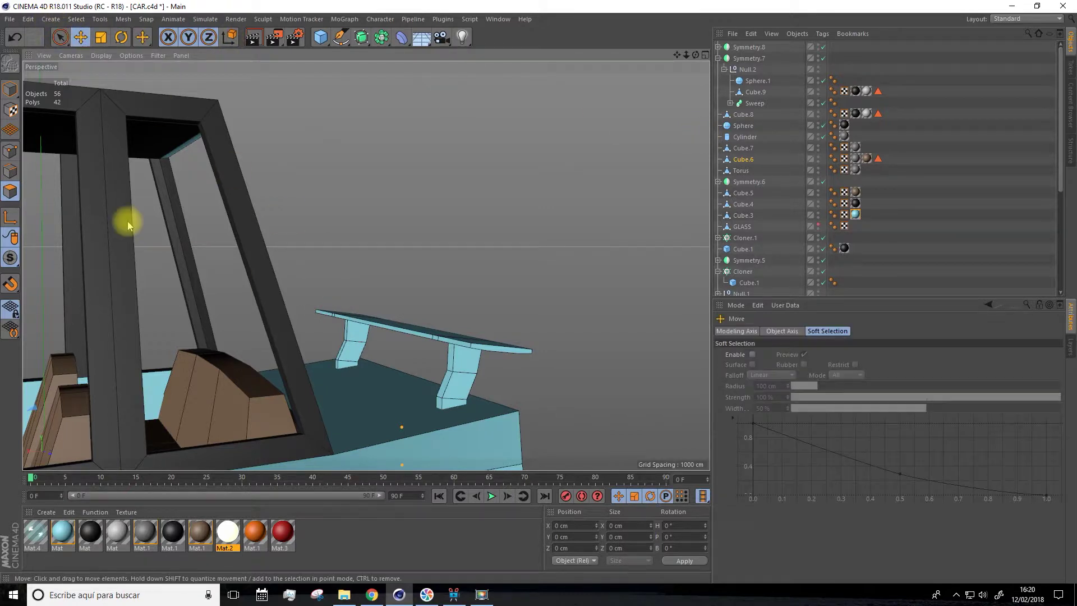
{"action": "left_click", "coordinate": [12, 89]}
{"action": "left_click", "coordinate": [363, 341]}
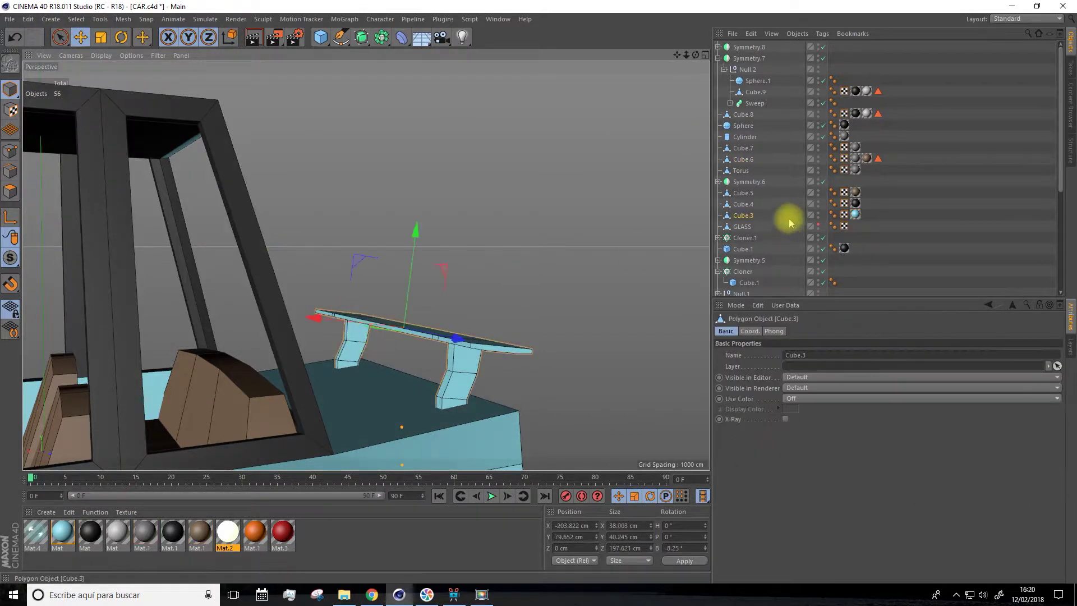
{"action": "left_click", "coordinate": [11, 191]}
{"action": "left_click", "coordinate": [438, 362]}
{"action": "left_click", "coordinate": [75, 20]}
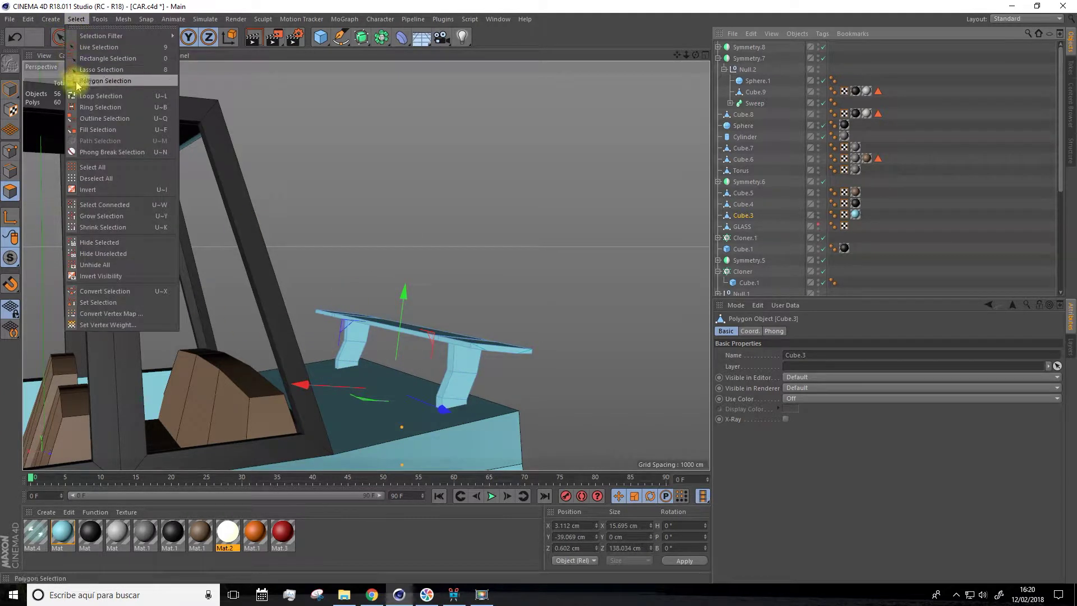
{"action": "left_click", "coordinate": [101, 111]}
{"action": "left_click", "coordinate": [453, 377]}
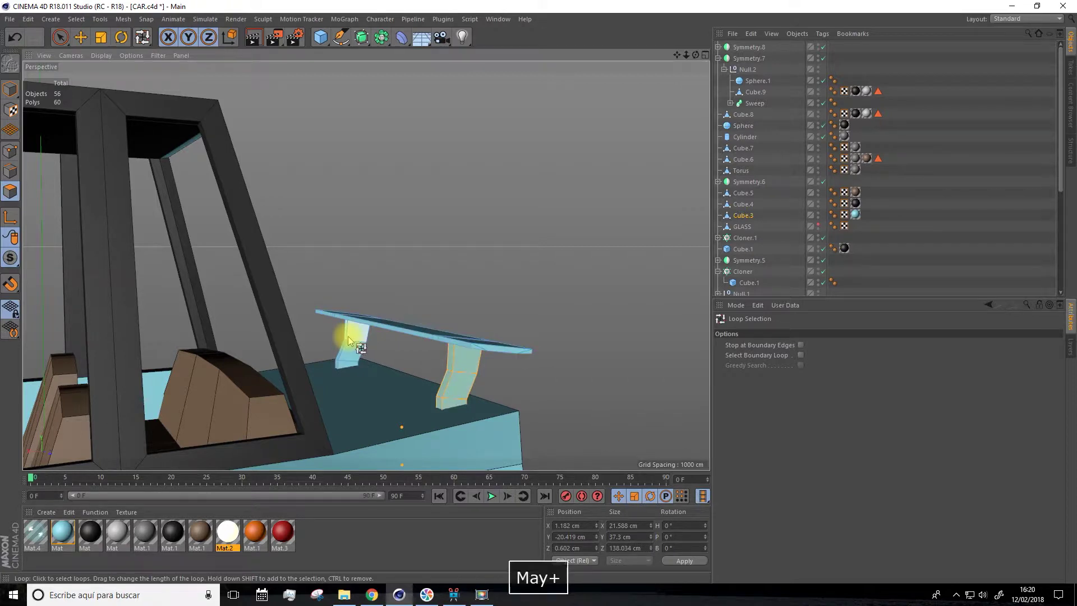
{"action": "key", "text": "ctrl+z"}
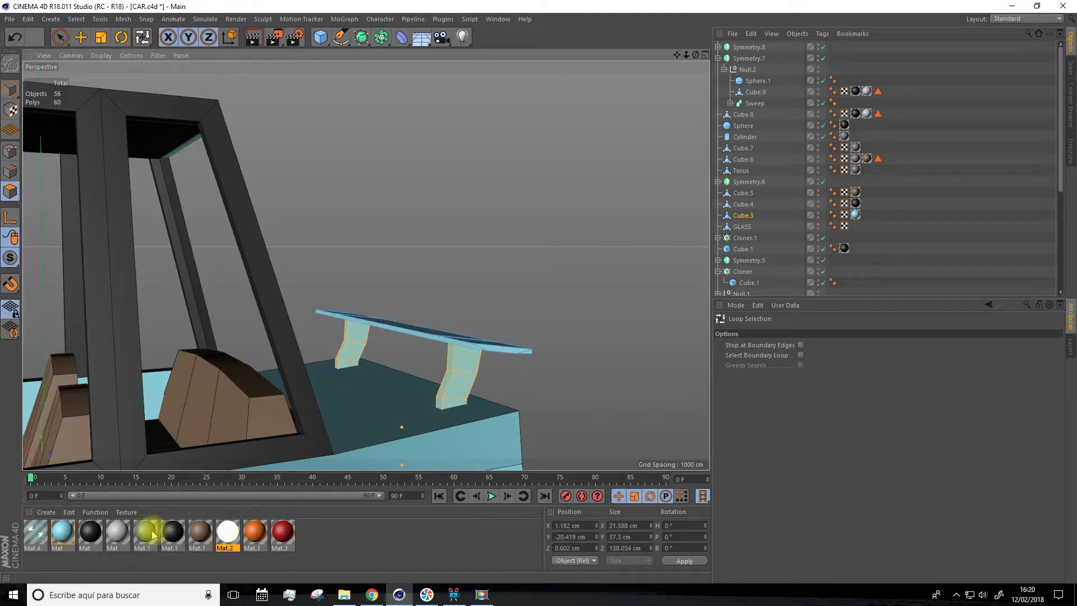
{"action": "left_click_drag", "start_coordinate": [117, 541], "coordinate": [468, 385]}
{"action": "scroll", "coordinate": [529, 312], "scroll_direction": "down", "scroll_amount": 8}
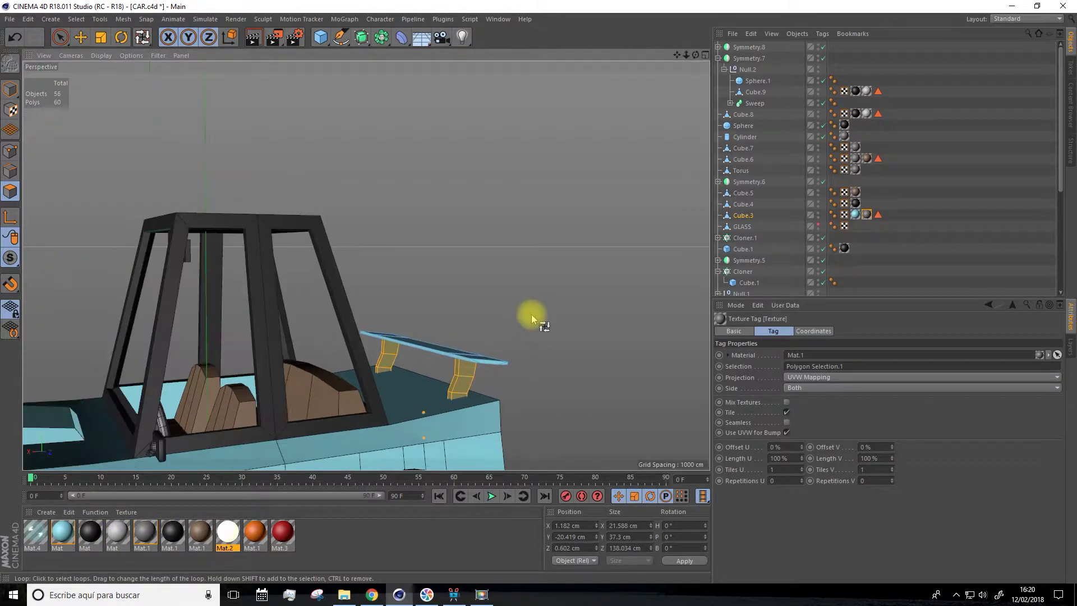
Make the hidden GLASS object visible and apply the transparent Mat.4 material to it
{"action": "left_click_drag", "start_coordinate": [677, 56], "coordinate": [630, 152]}
{"action": "left_click_drag", "start_coordinate": [679, 59], "coordinate": [680, 53]}
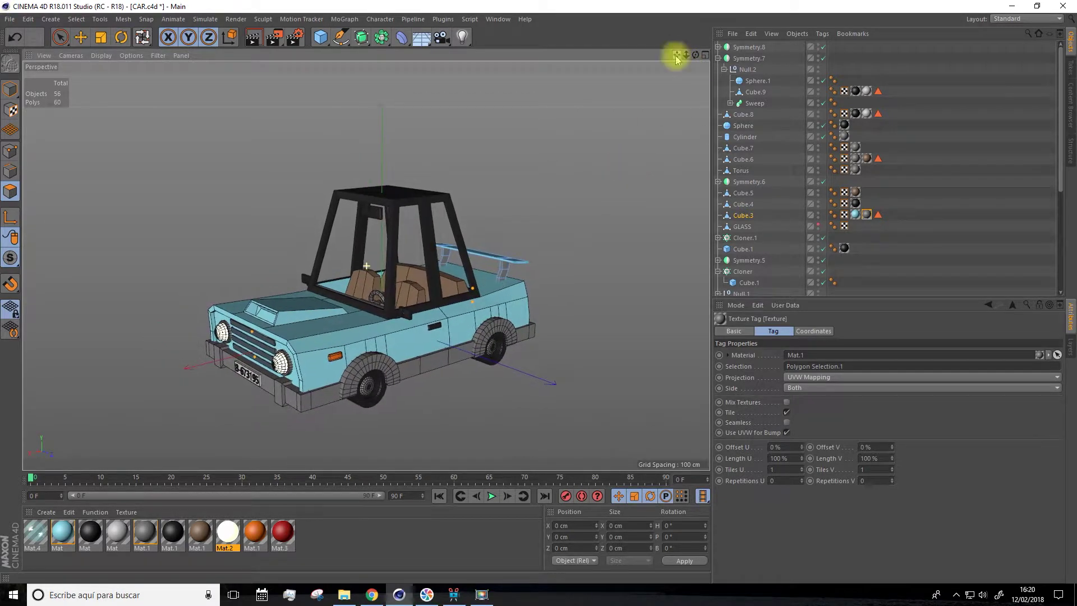
{"action": "scroll", "coordinate": [360, 293], "scroll_direction": "up", "scroll_amount": 4}
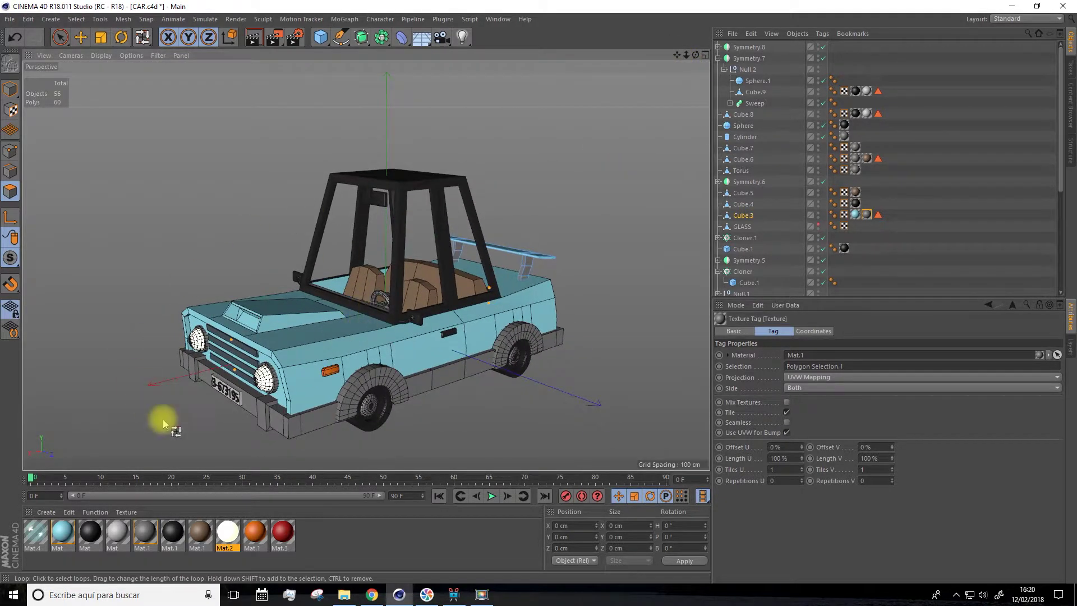
{"action": "left_click_drag", "start_coordinate": [641, 132], "coordinate": [651, 101], "text": "alt"}
{"action": "left_click_drag", "start_coordinate": [675, 56], "coordinate": [574, 166]}
{"action": "left_click_drag", "start_coordinate": [671, 58], "coordinate": [572, 168]}
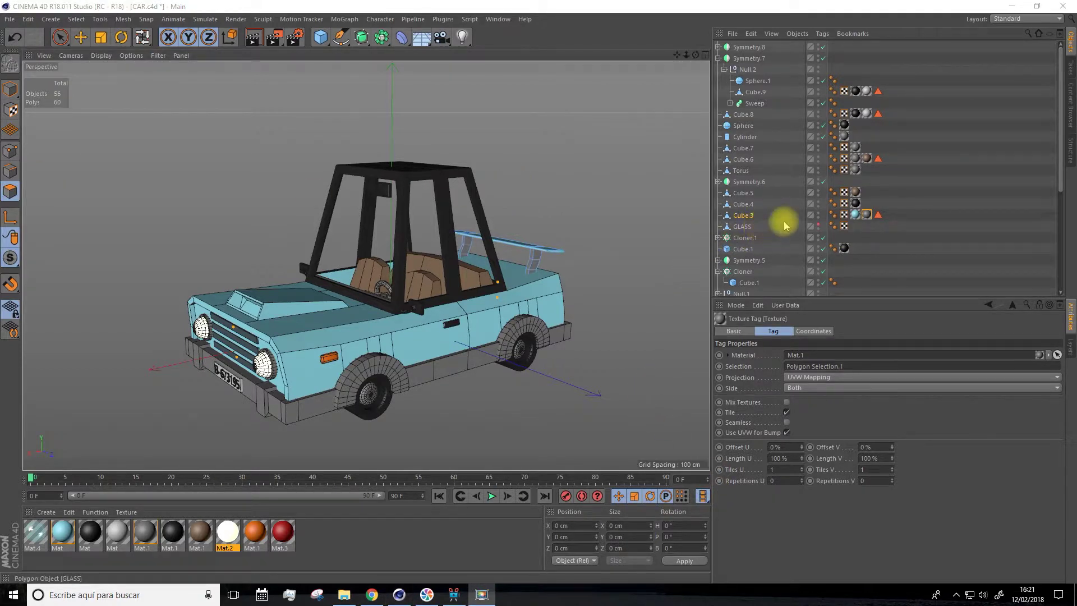
{"action": "left_click", "coordinate": [743, 226]}
{"action": "left_click", "coordinate": [817, 226]}
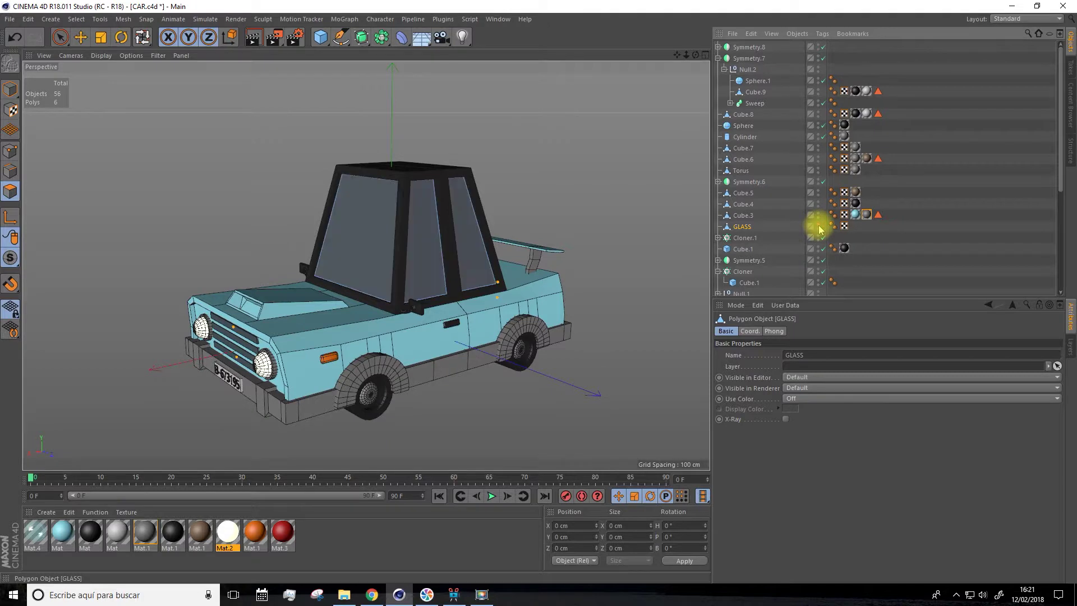
{"action": "left_click", "coordinate": [36, 530]}
{"action": "left_click_drag", "start_coordinate": [28, 561], "coordinate": [360, 272]}
Render the viewport region around the car's front and cabin to preview the materials
{"action": "left_click", "coordinate": [275, 45]}
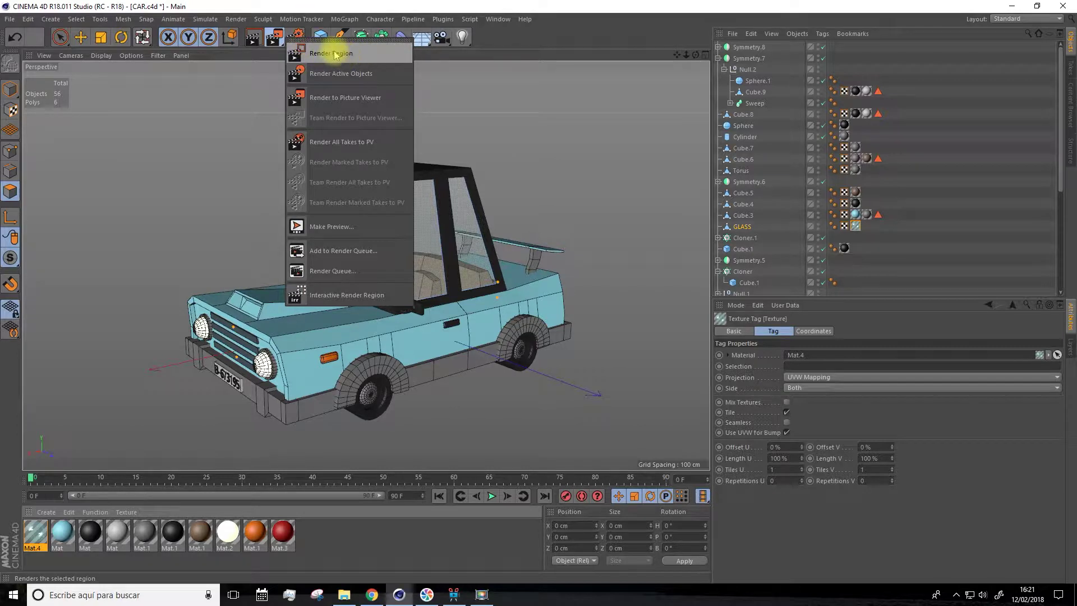
{"action": "left_click", "coordinate": [357, 55]}
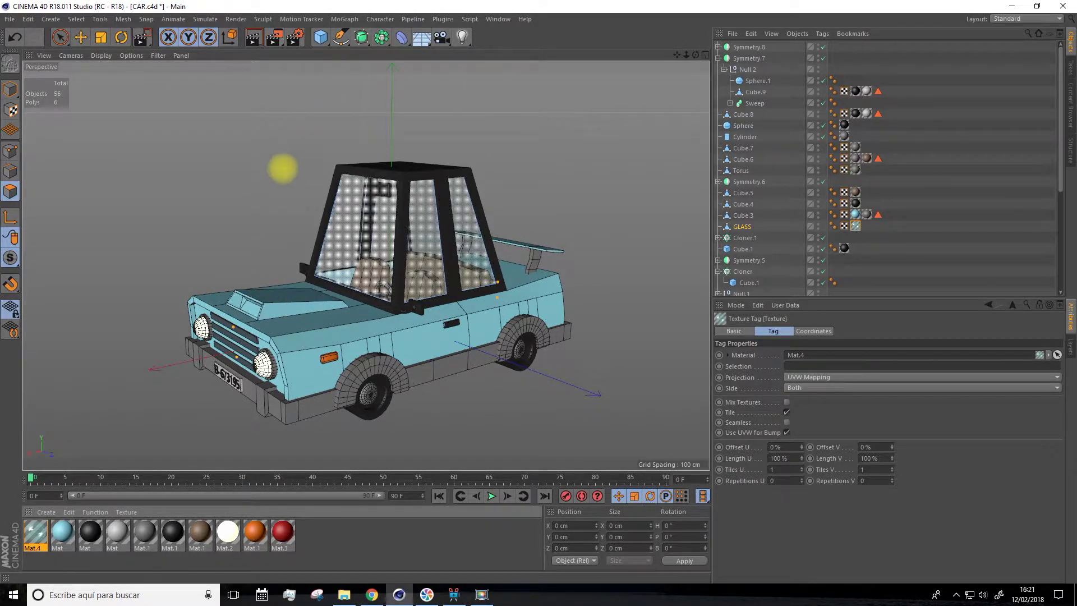
{"action": "mouse_move", "coordinate": [187, 142]}
{"action": "left_mouse_down"}
{"action": "mouse_move", "coordinate": [228, 176]}
{"action": "mouse_move", "coordinate": [402, 440]}
{"action": "left_mouse_up"}
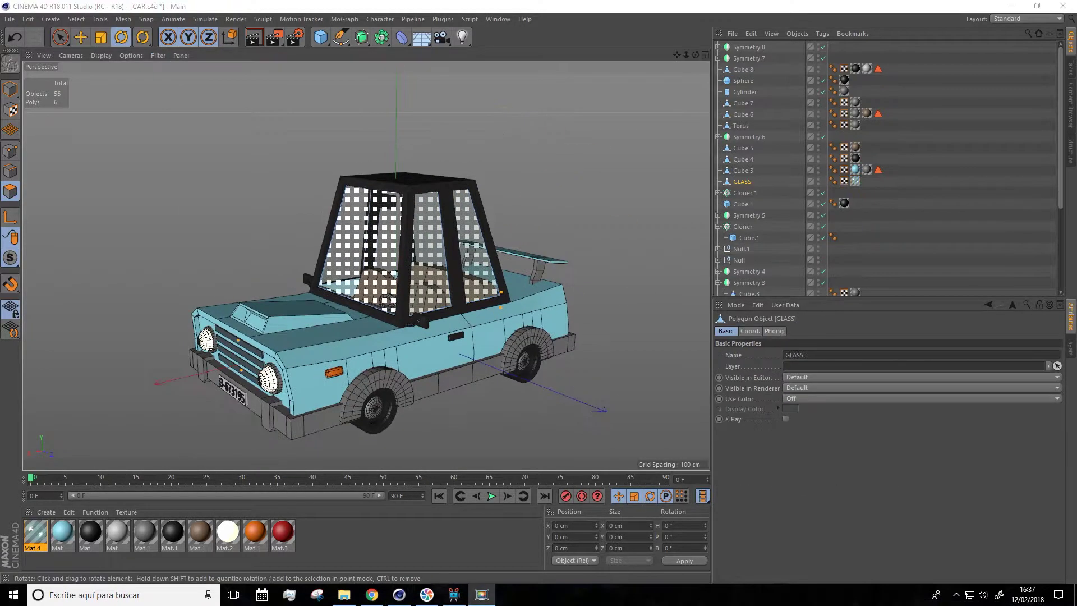
Open the glass material Mat.4 for editing and examine its Transparency and Reflectance settings
{"action": "left_click_drag", "start_coordinate": [207, 353], "coordinate": [35, 532]}
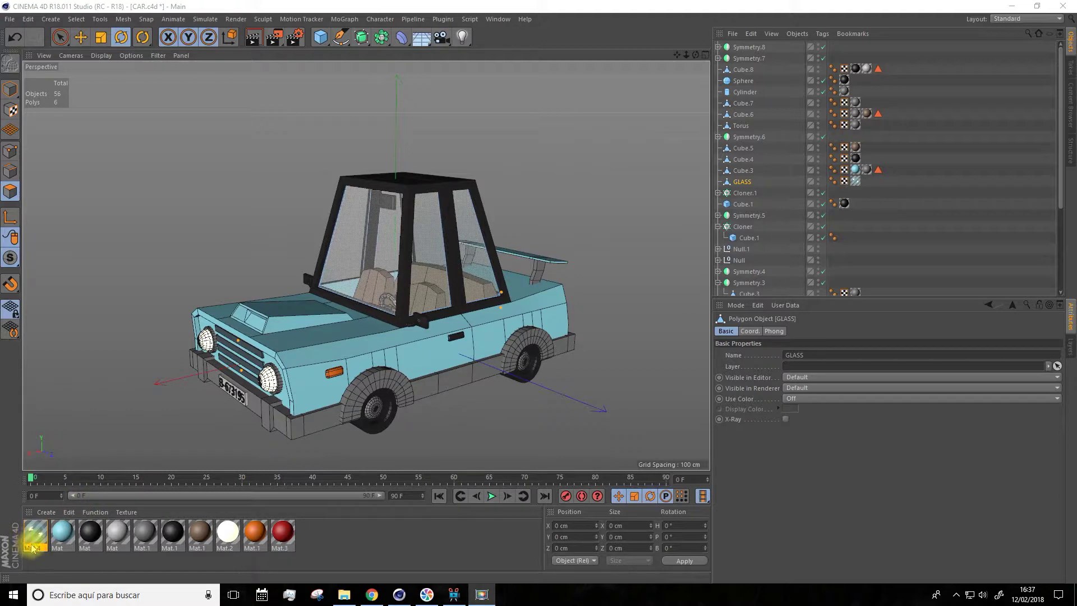
{"action": "double_click", "coordinate": [35, 532]}
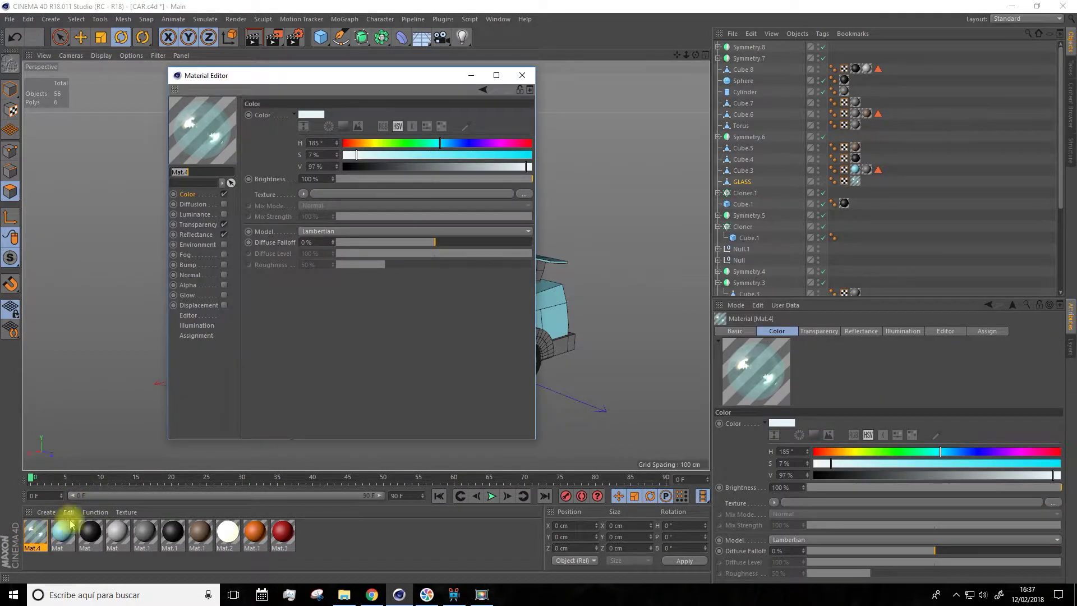
{"action": "left_click", "coordinate": [199, 225]}
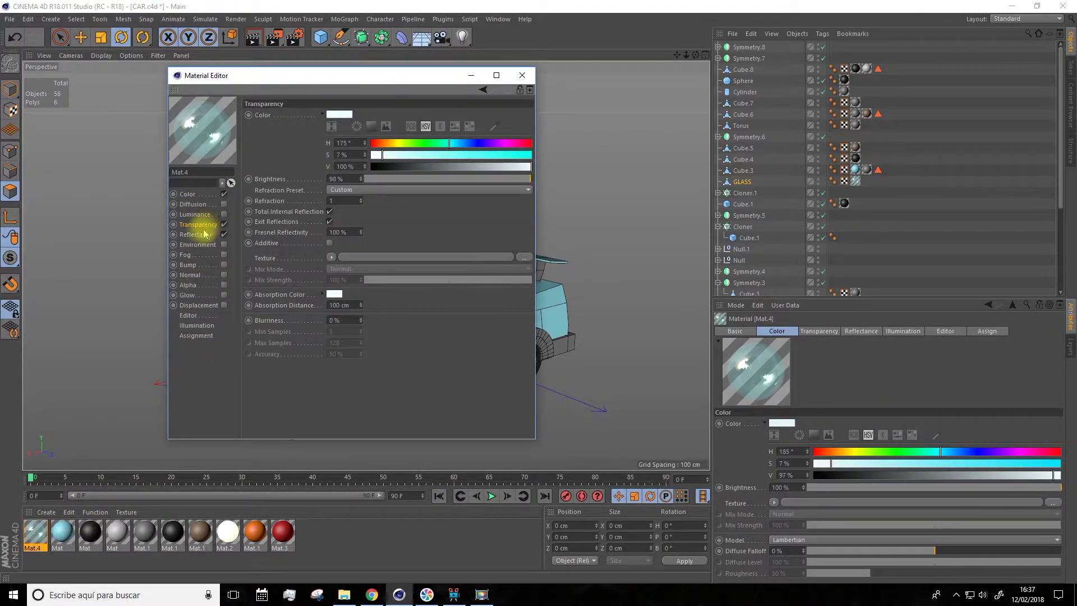
{"action": "left_click", "coordinate": [196, 235]}
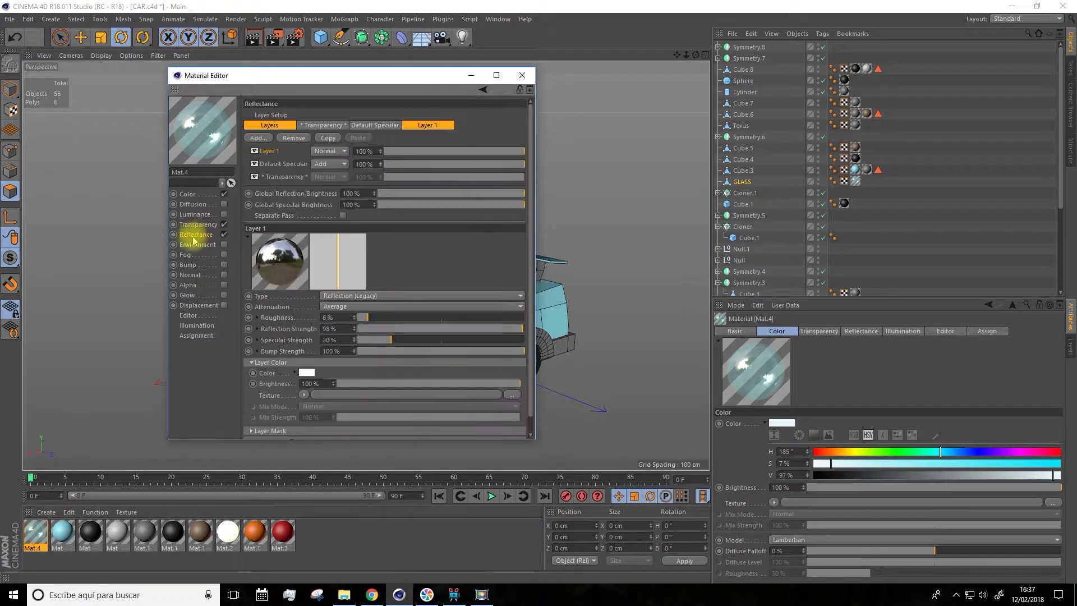
Disable the Reflectance channel of the glass material Mat.4 and close its editor
{"action": "left_click", "coordinate": [223, 235]}
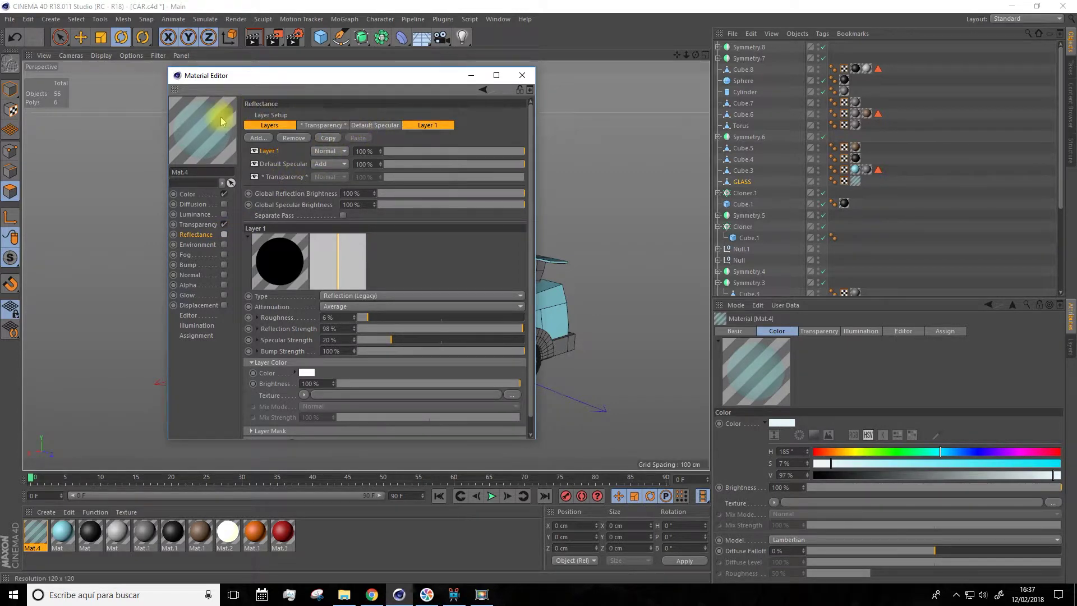
{"action": "left_click", "coordinate": [522, 76]}
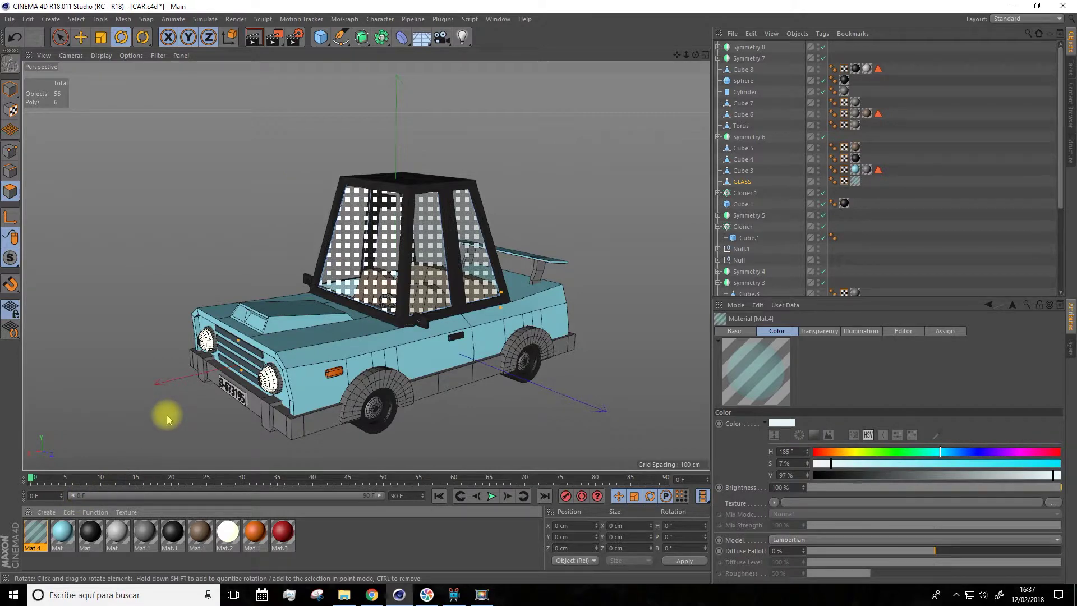
{"action": "left_click_drag", "start_coordinate": [677, 55], "coordinate": [665, 32]}
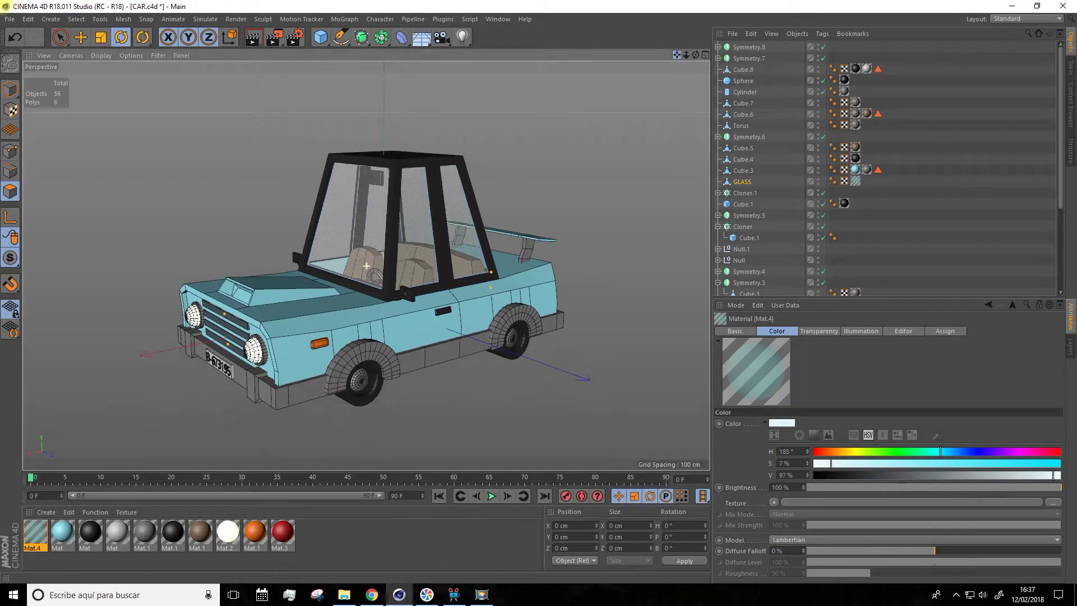
{"action": "left_click_drag", "start_coordinate": [481, 241], "coordinate": [482, 240], "text": "alt"}
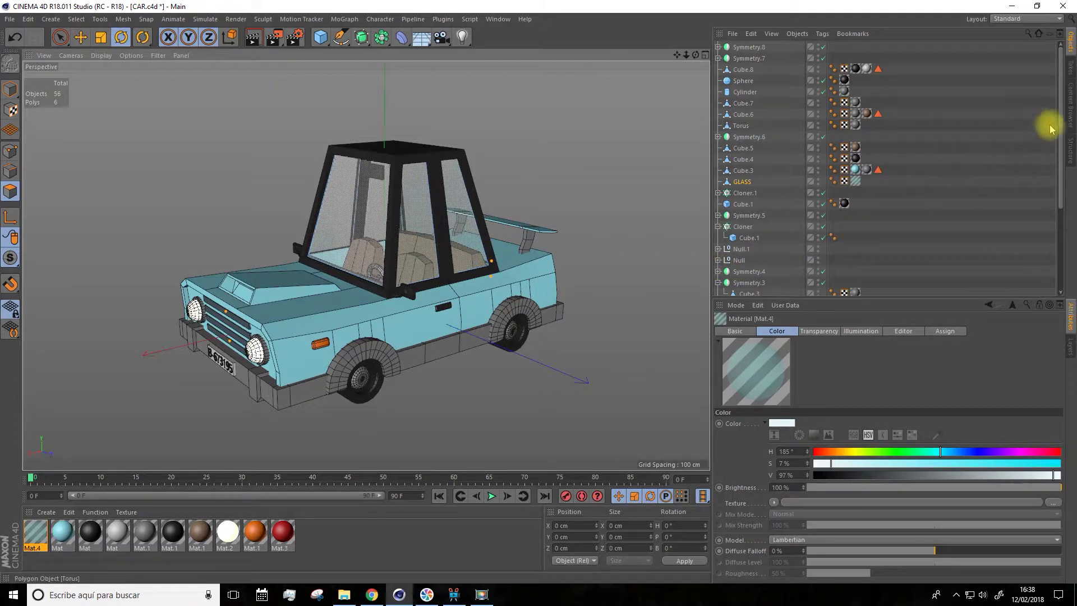
Browse the preset library through Prime, Presets, Light Setups and Light Environments, and return to the library's root folder
{"action": "left_click", "coordinate": [1070, 106]}
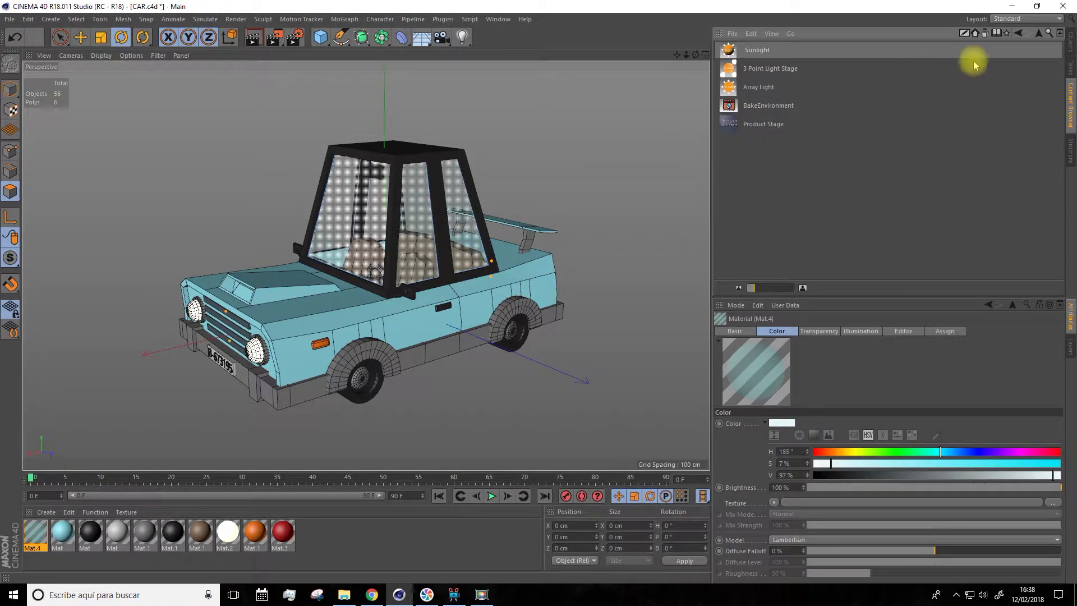
{"action": "left_click", "coordinate": [1036, 34]}
{"action": "left_click", "coordinate": [1035, 34]}
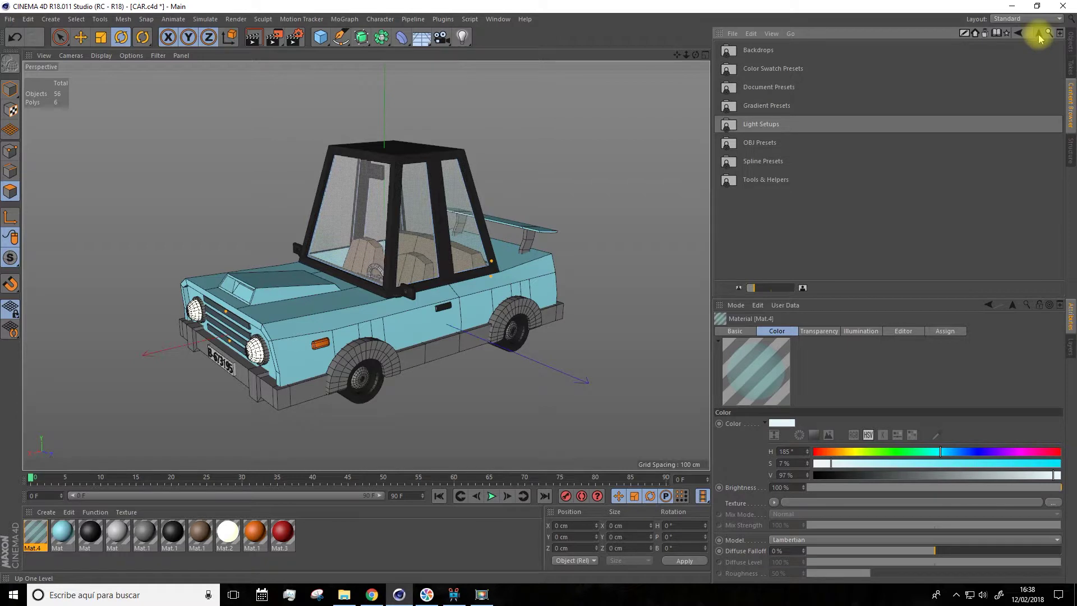
{"action": "left_click", "coordinate": [1037, 35]}
{"action": "left_click", "coordinate": [1037, 34]}
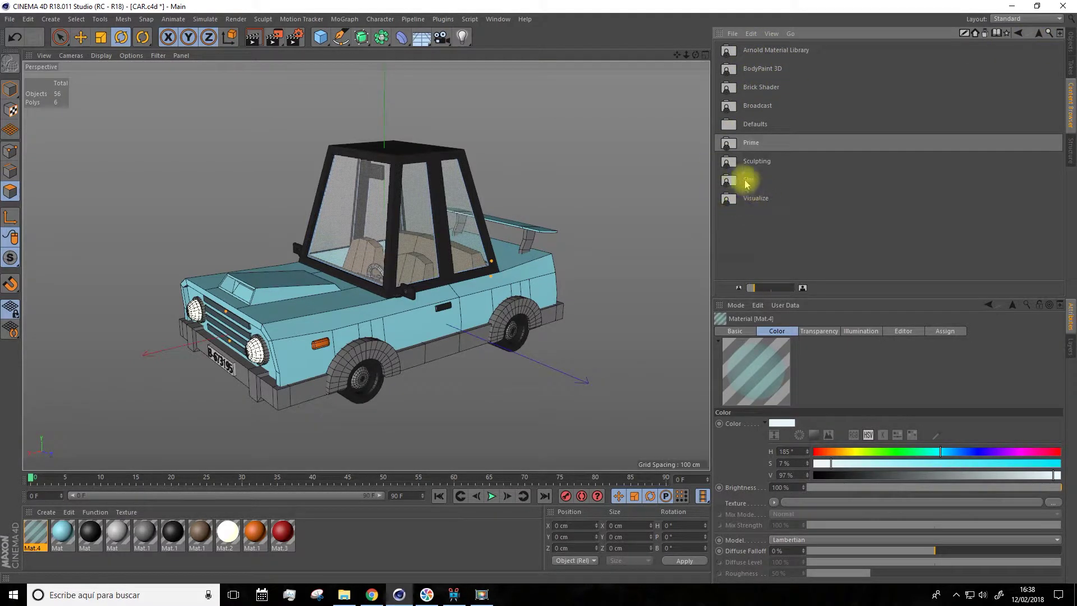
{"action": "left_click", "coordinate": [754, 106]}
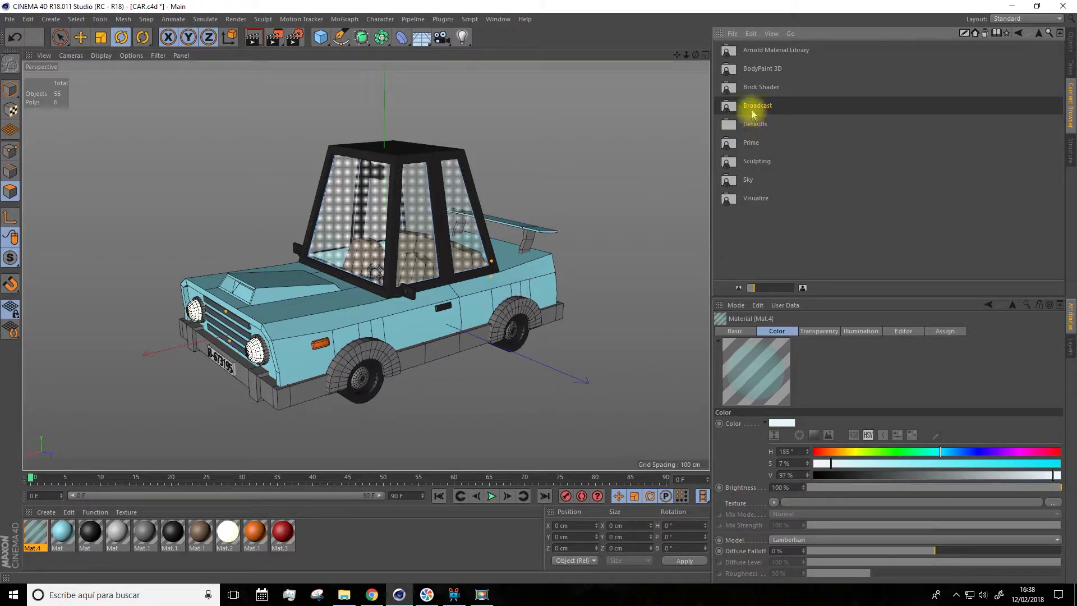
{"action": "key", "text": "BackSpace"}
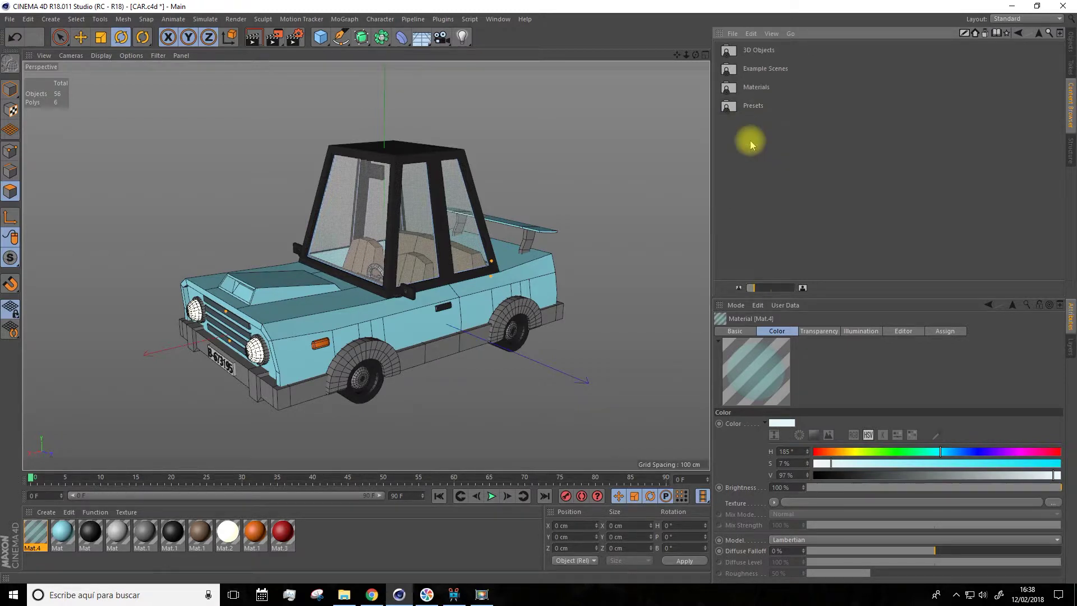
{"action": "double_click", "coordinate": [753, 107]}
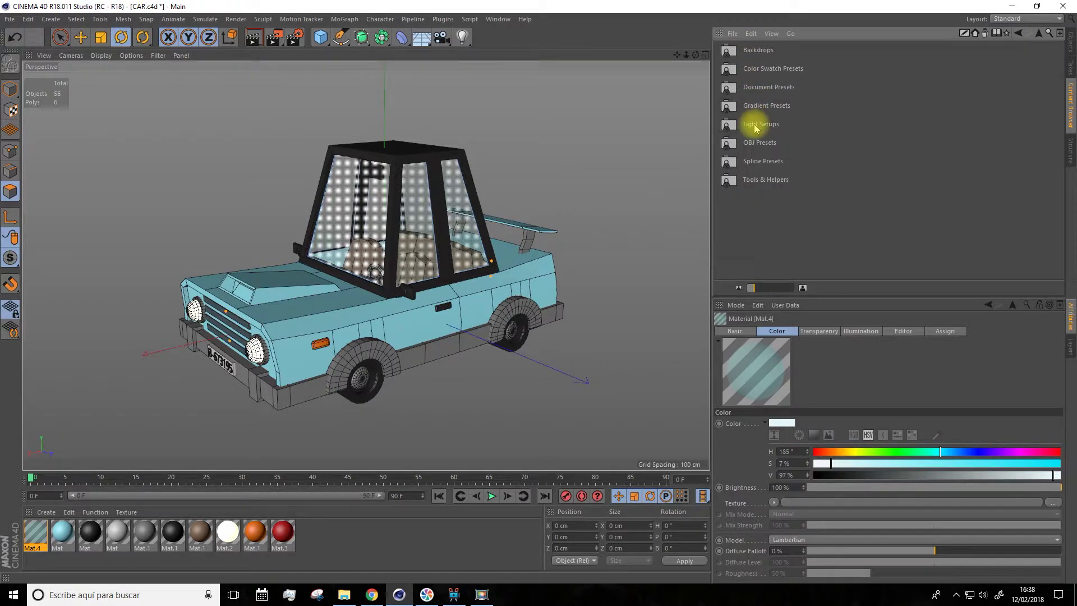
{"action": "left_click", "coordinate": [754, 126]}
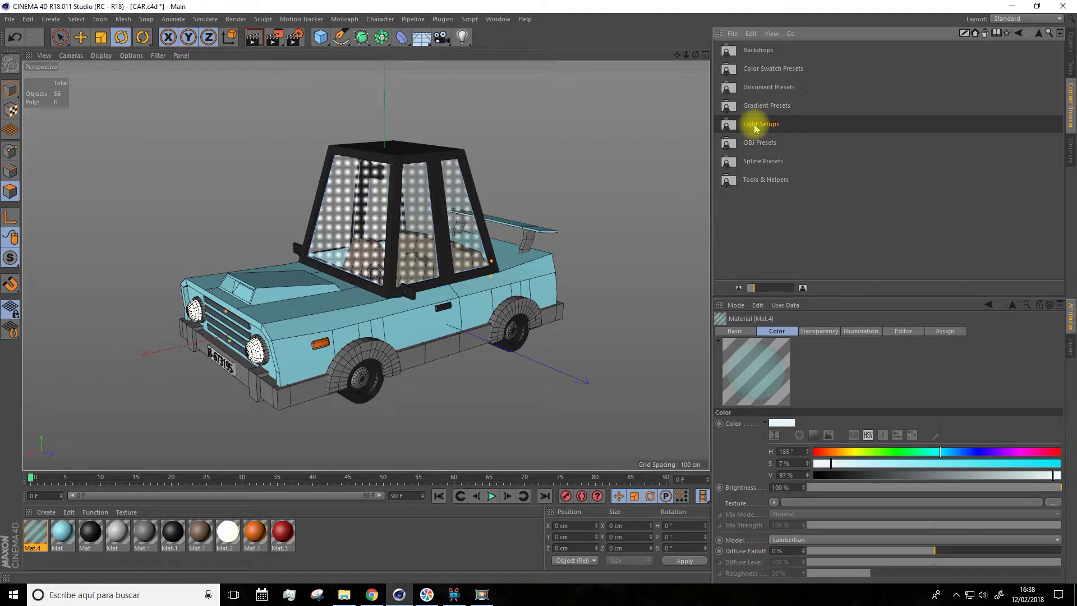
{"action": "double_click", "coordinate": [755, 126]}
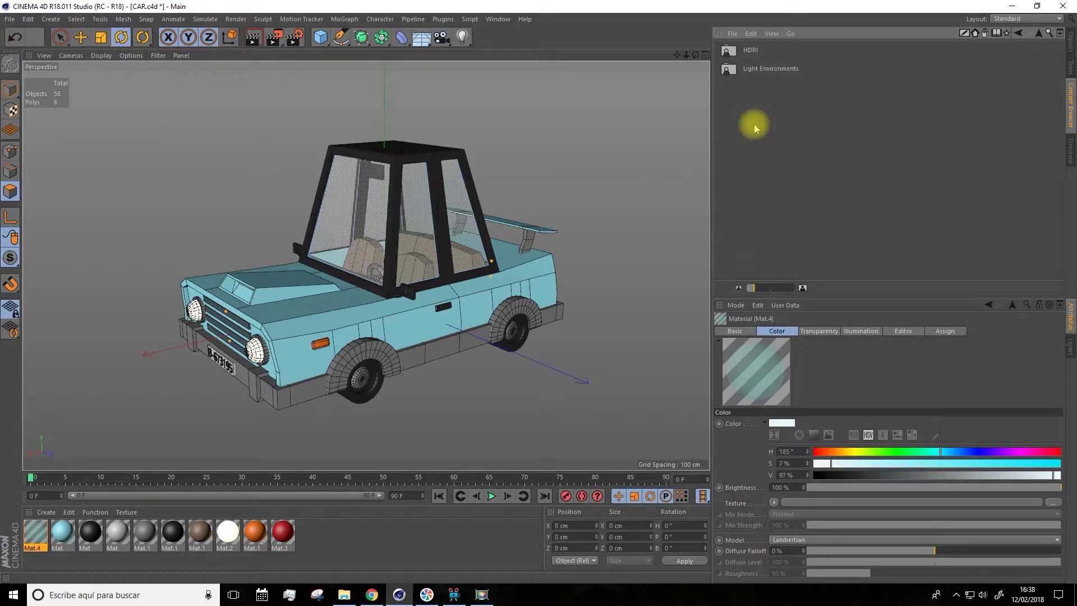
{"action": "double_click", "coordinate": [752, 70]}
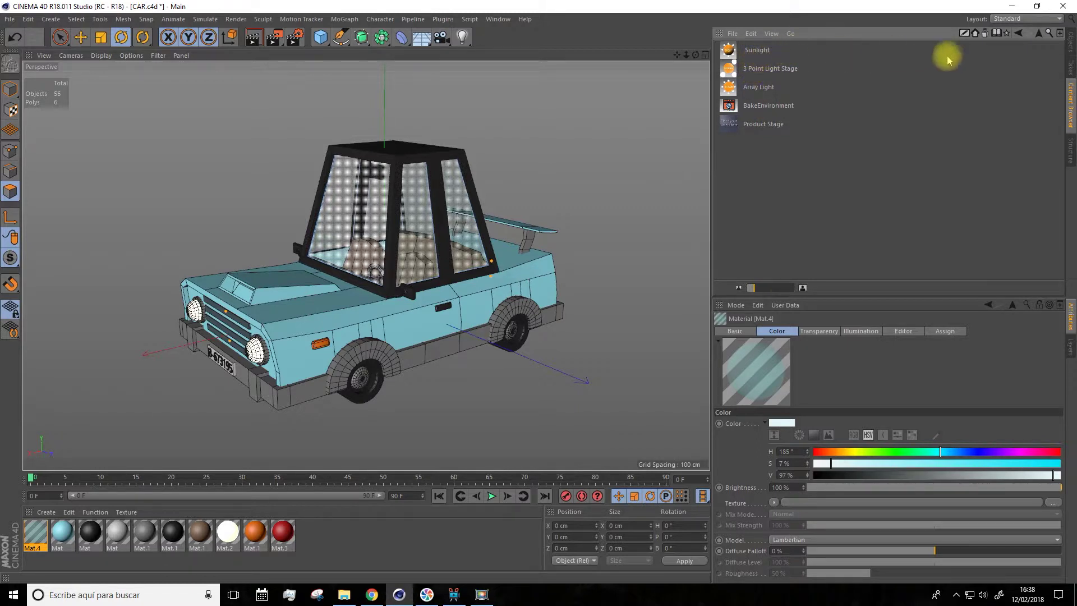
{"action": "left_click", "coordinate": [1038, 32]}
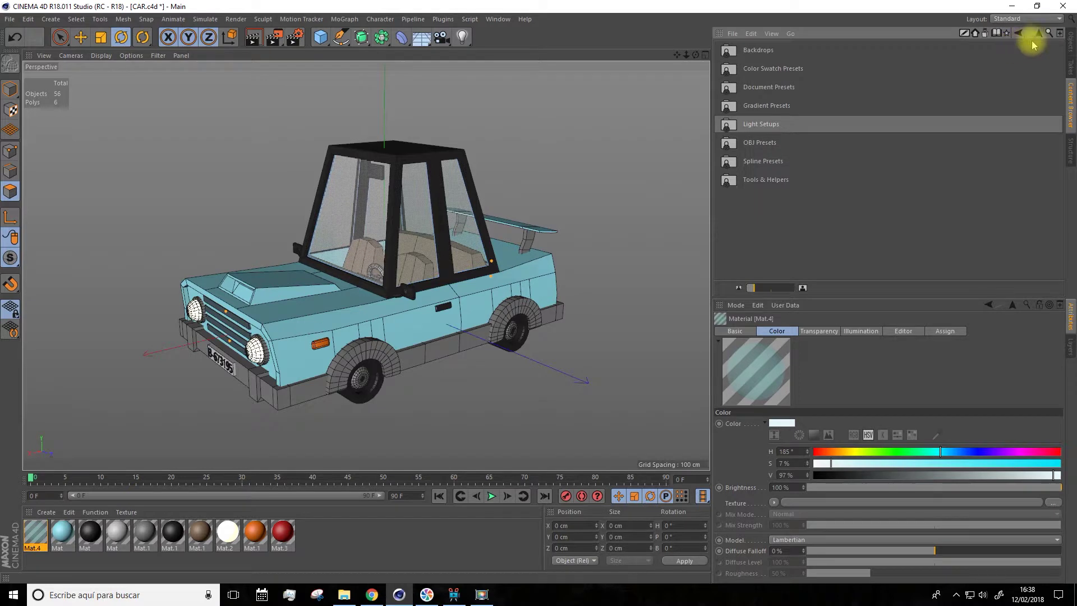
{"action": "left_click", "coordinate": [1031, 37]}
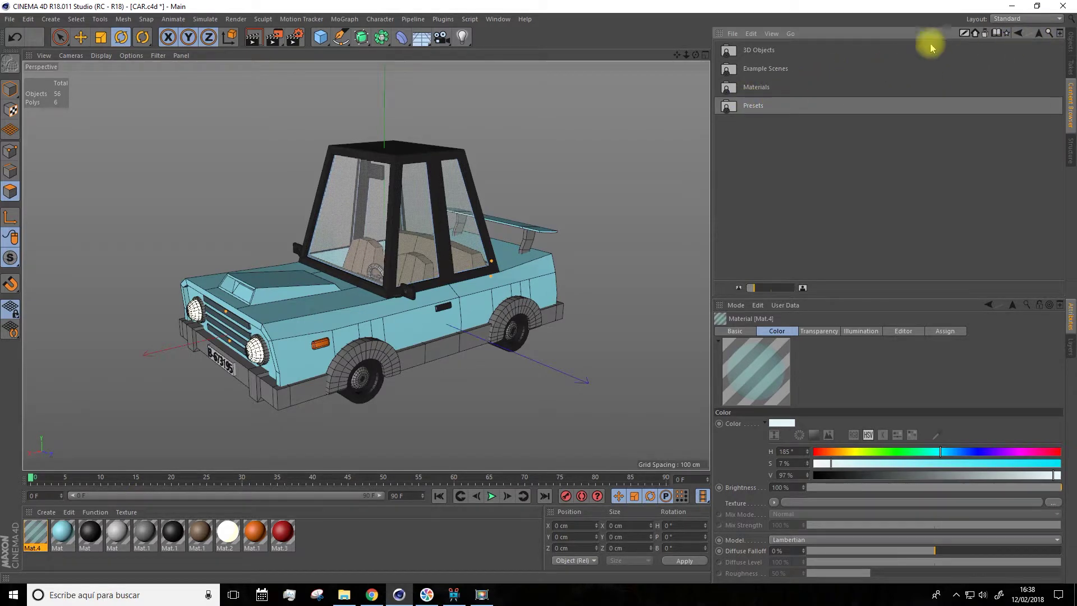
{"action": "left_click", "coordinate": [1039, 35]}
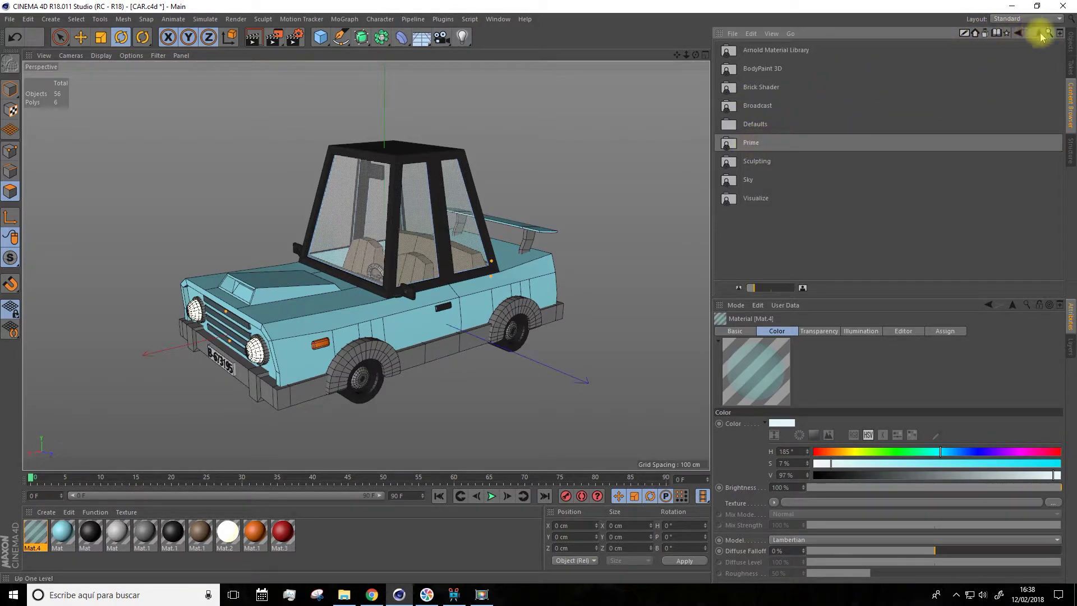
Add the Sunlight setup from Prime's Light Environments presets to the scene and expand its group in the object hierarchy
{"action": "double_click", "coordinate": [752, 147]}
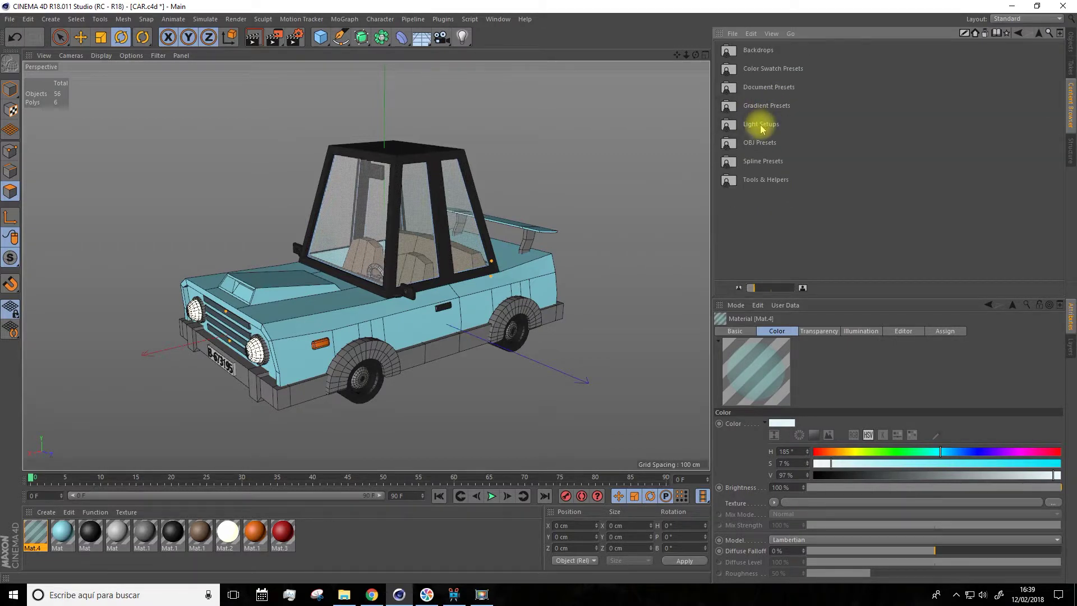
{"action": "double_click", "coordinate": [760, 124]}
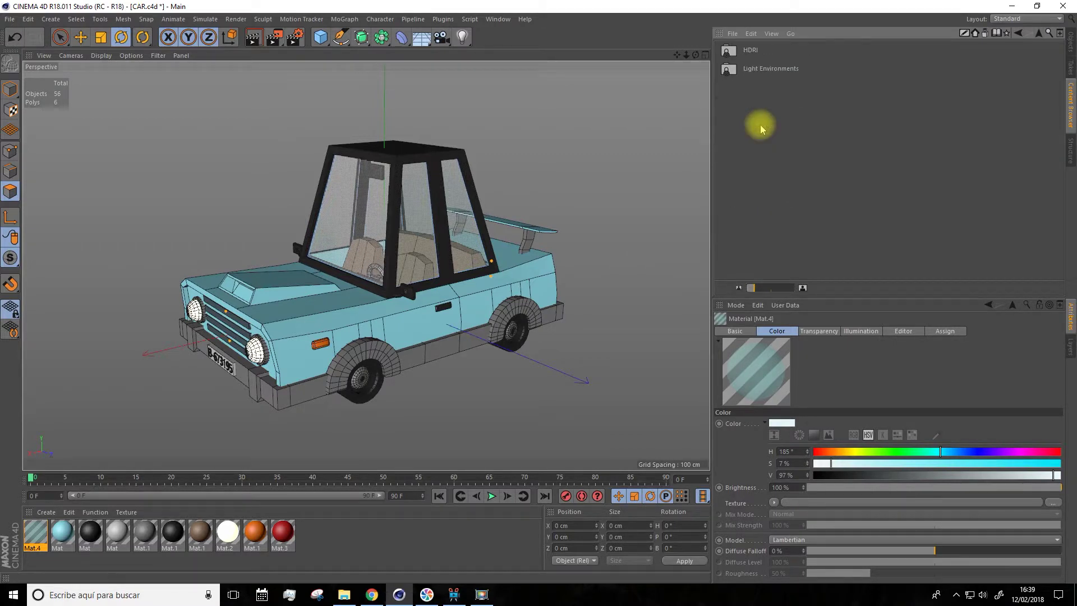
{"action": "double_click", "coordinate": [755, 69]}
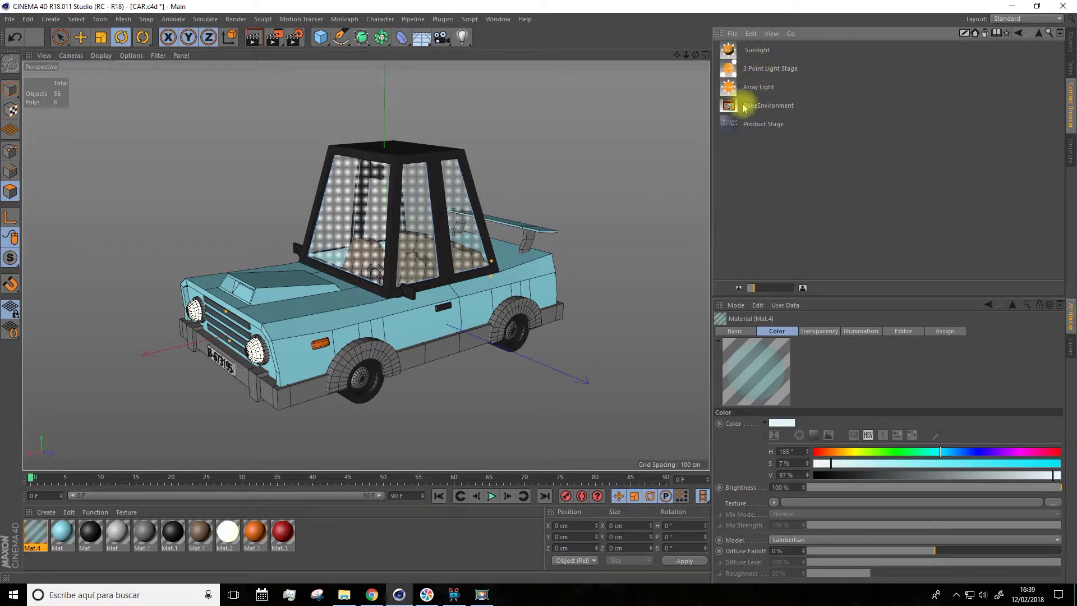
{"action": "double_click", "coordinate": [757, 52]}
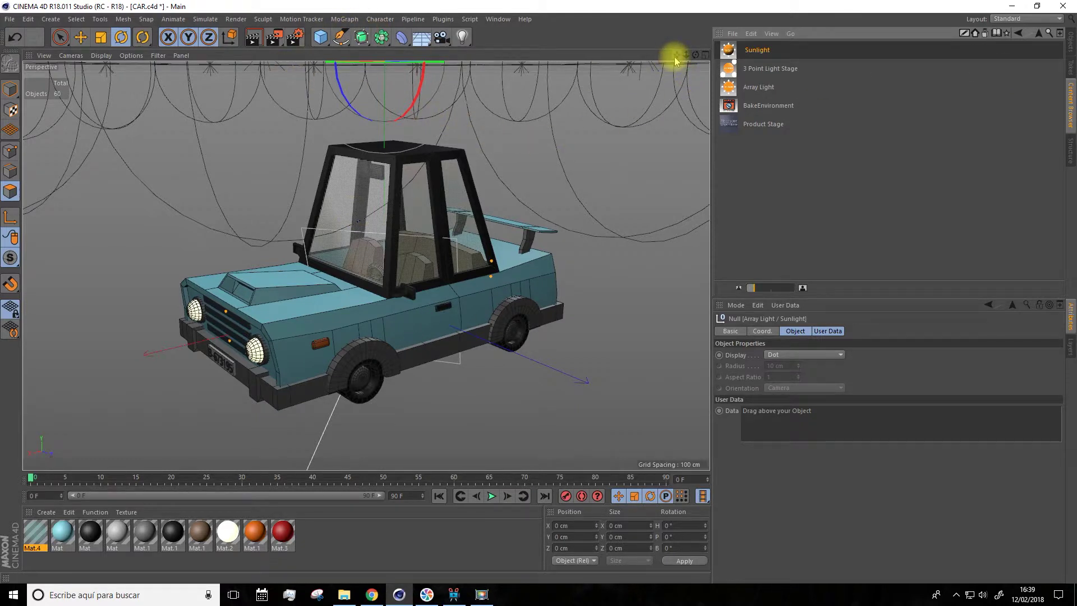
{"action": "left_click", "coordinate": [1068, 42]}
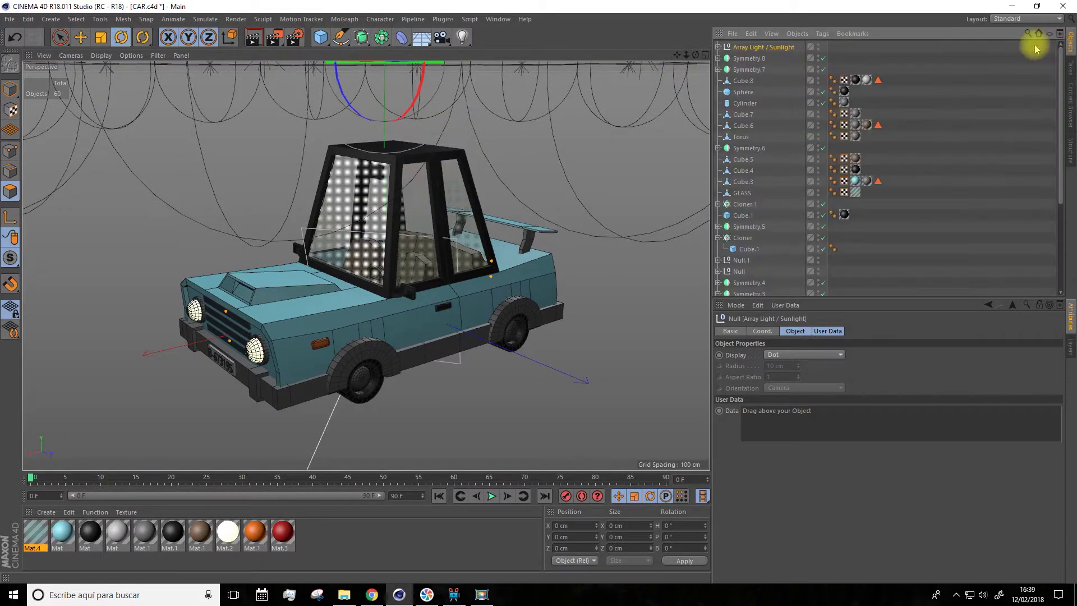
{"action": "left_click", "coordinate": [718, 47]}
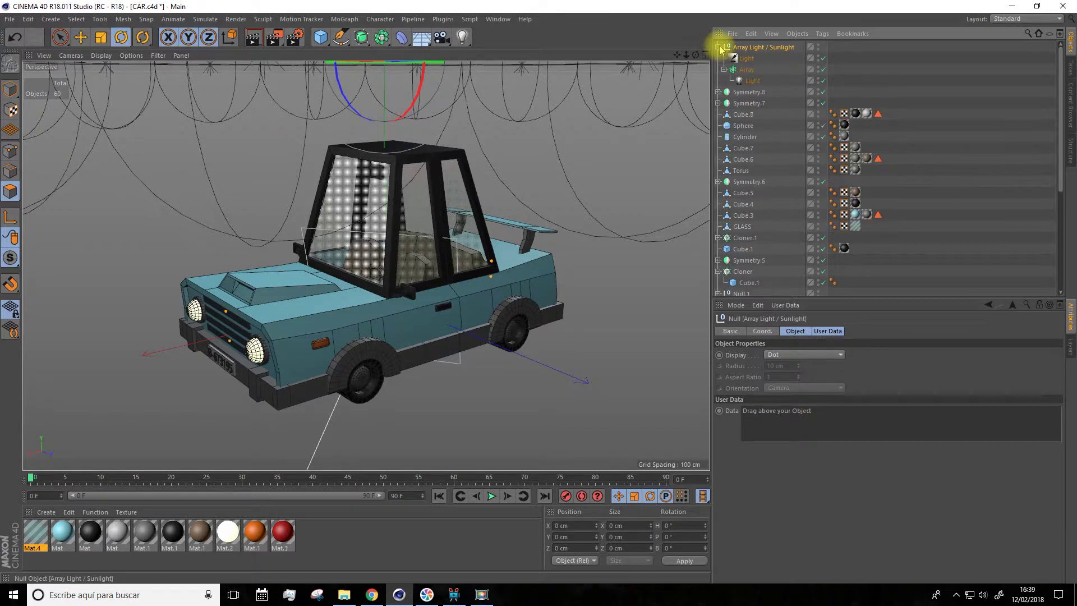
{"action": "left_click", "coordinate": [750, 82]}
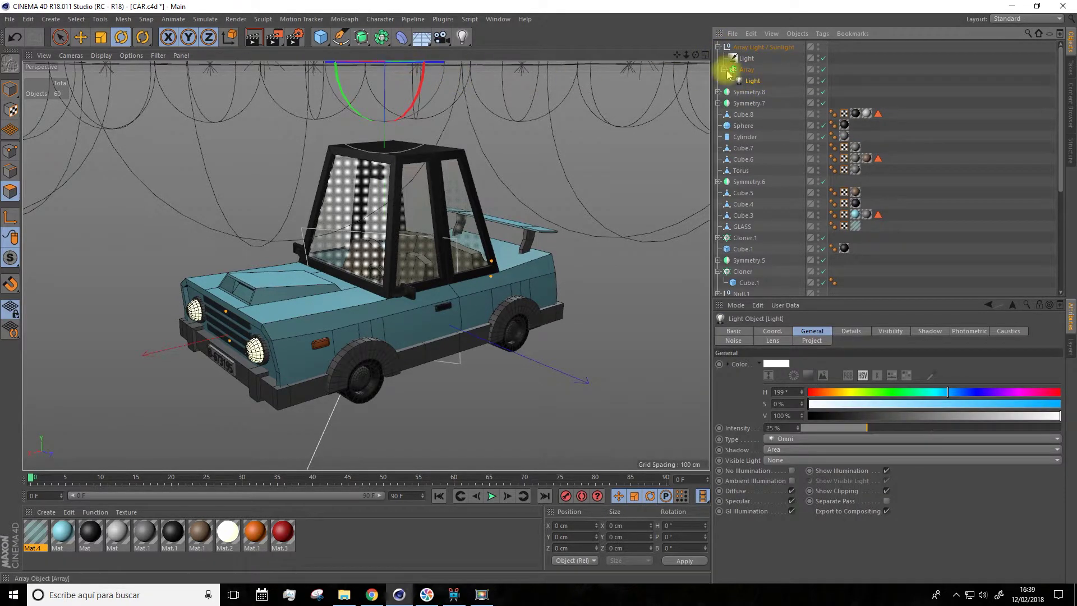
{"action": "left_click_drag", "start_coordinate": [677, 54], "coordinate": [528, 67]}
{"action": "left_click_drag", "start_coordinate": [377, 92], "coordinate": [370, 95]}
{"action": "key", "text": "ctrl+z"}
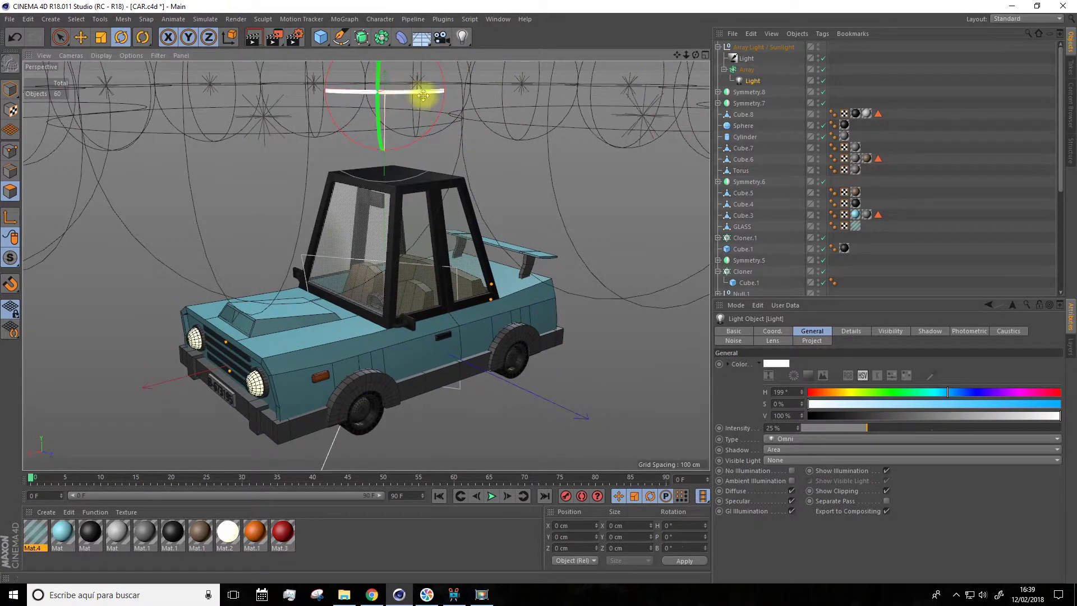
Rotate the infinite Light of the Sunlight group horizontally around the car and render the view to preview the lighting
{"action": "left_click", "coordinate": [746, 58]}
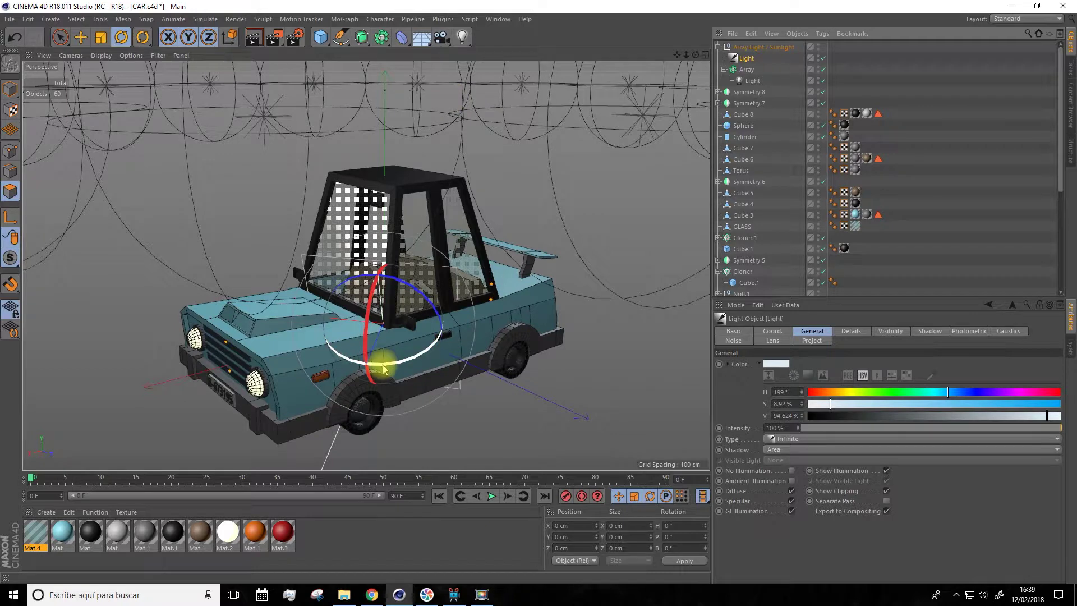
{"action": "left_click_drag", "start_coordinate": [393, 364], "coordinate": [512, 320]}
{"action": "key", "text": "ctrl+z"}
{"action": "left_click_drag", "start_coordinate": [676, 55], "coordinate": [665, 38]}
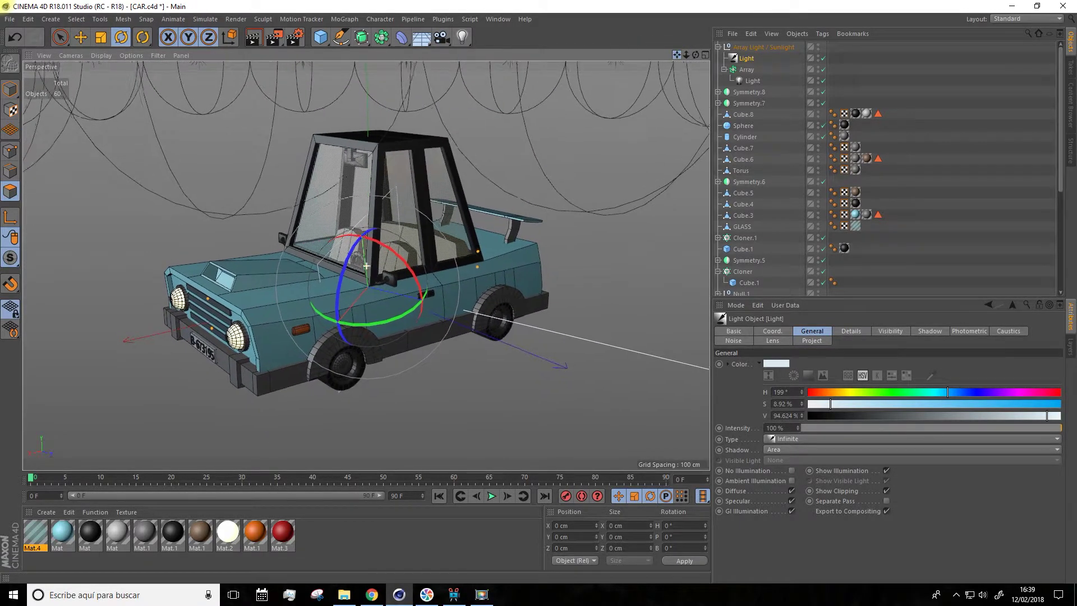
{"action": "left_click", "coordinate": [255, 39]}
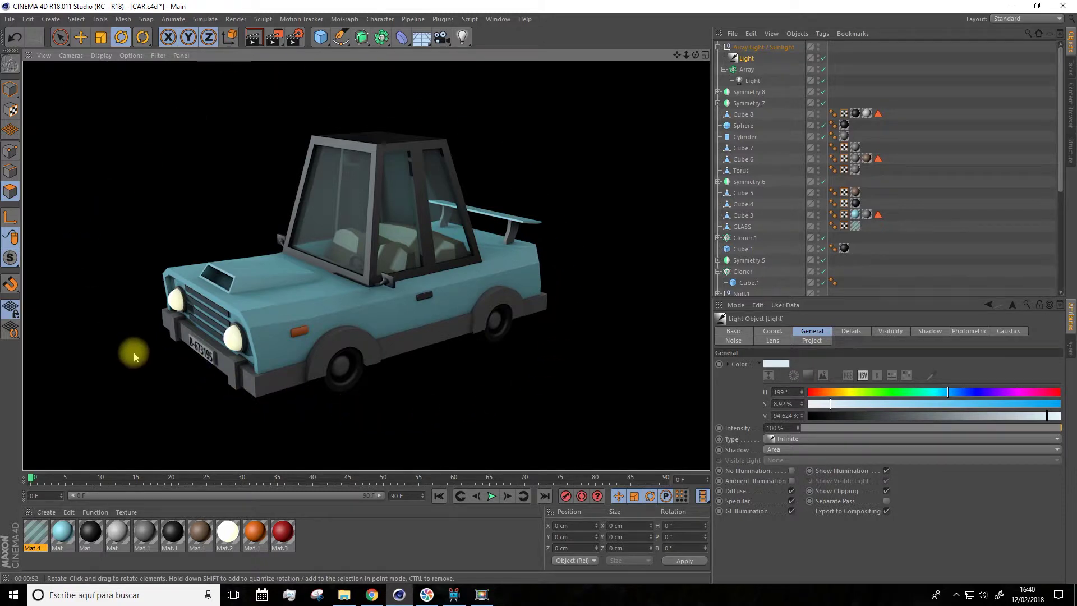
Set the format for saved renders to PNG in the render settings, close them and deselect the light
{"action": "left_click", "coordinate": [294, 37]}
{"action": "left_click", "coordinate": [202, 149]}
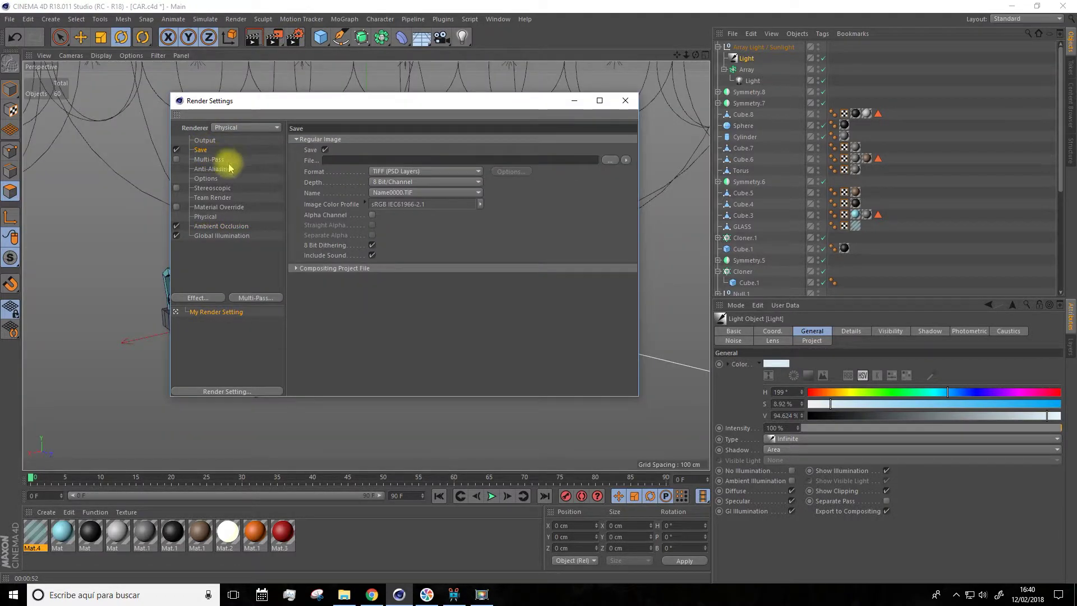
{"action": "left_click", "coordinate": [407, 175]}
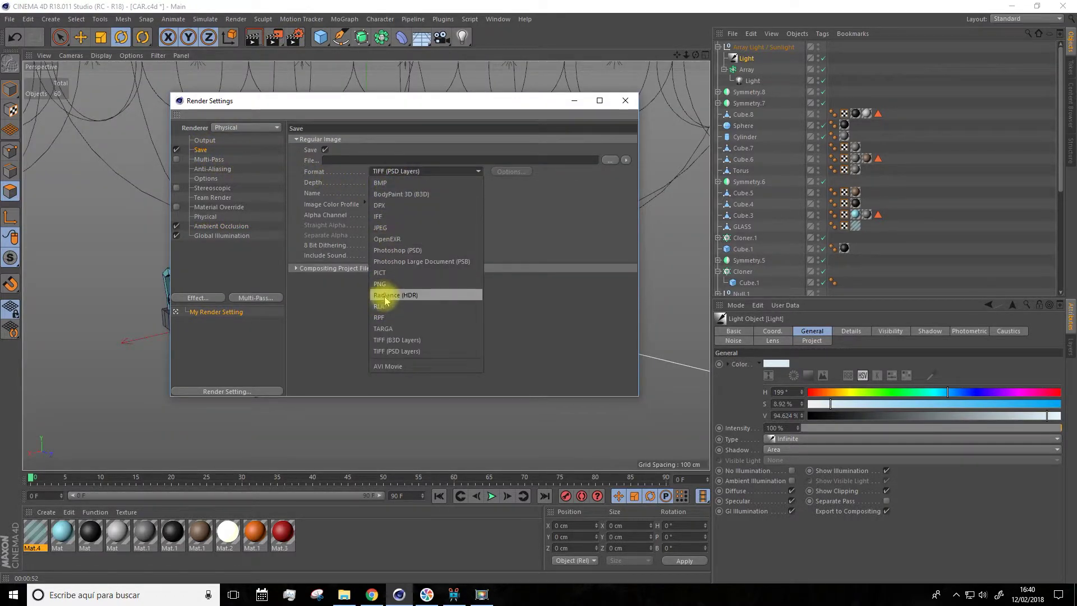
{"action": "left_click", "coordinate": [407, 282]}
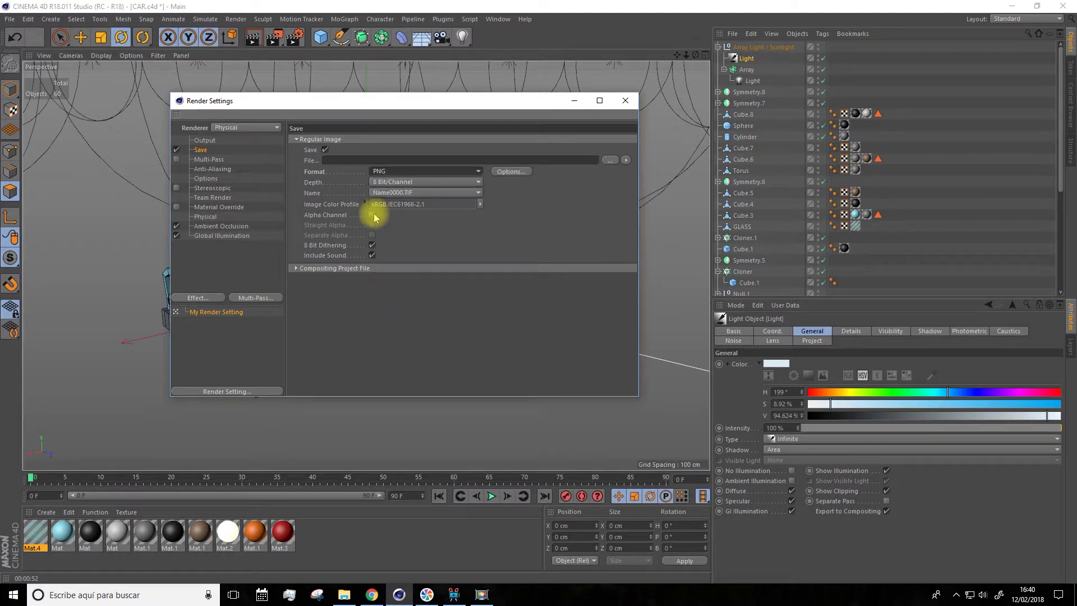
{"action": "left_click", "coordinate": [625, 100]}
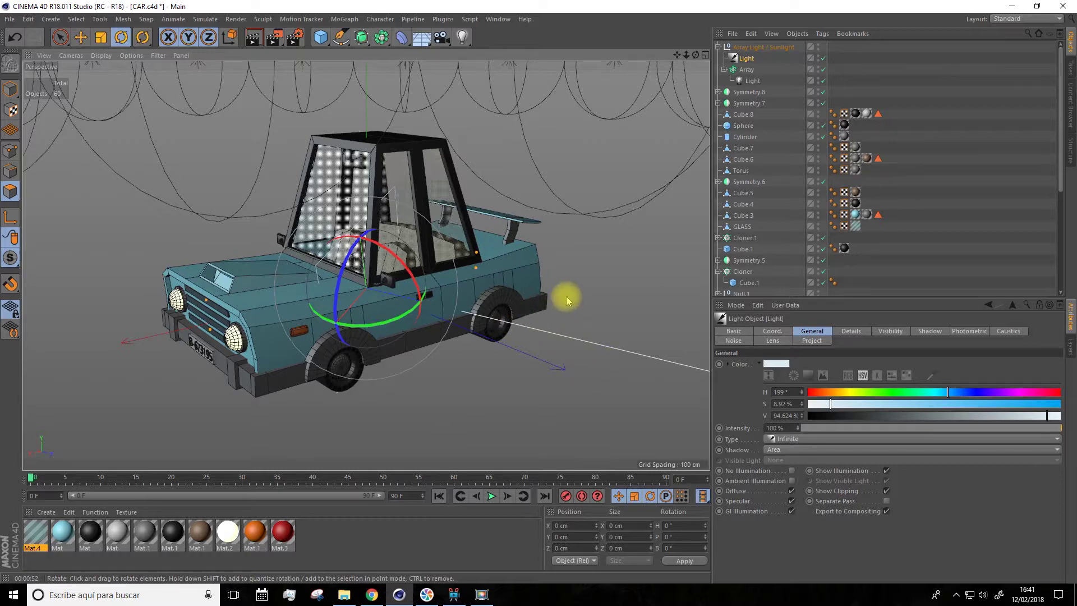
{"action": "left_click", "coordinate": [978, 257]}
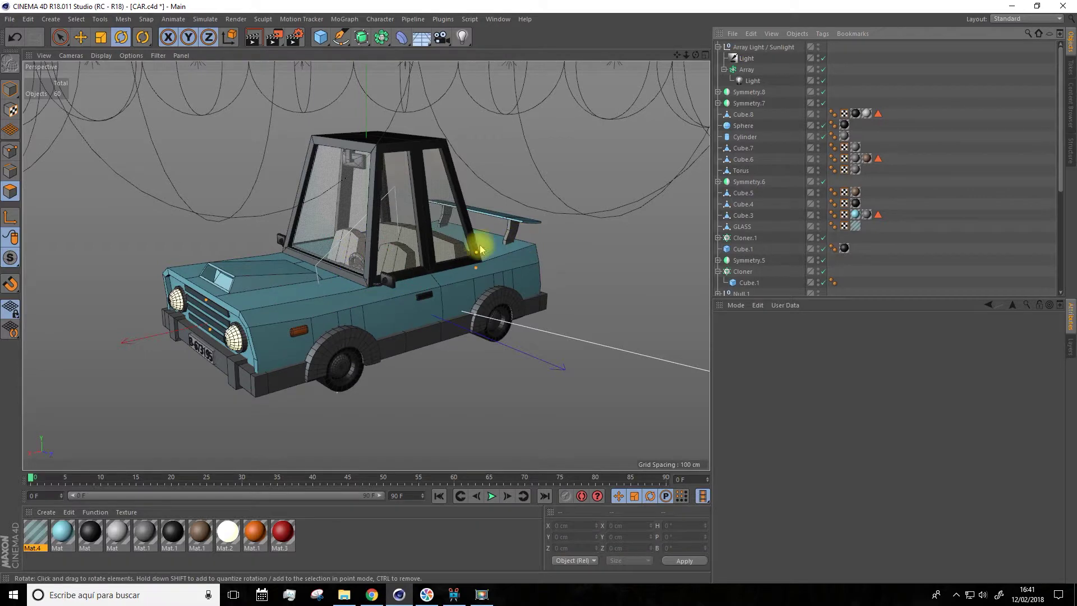